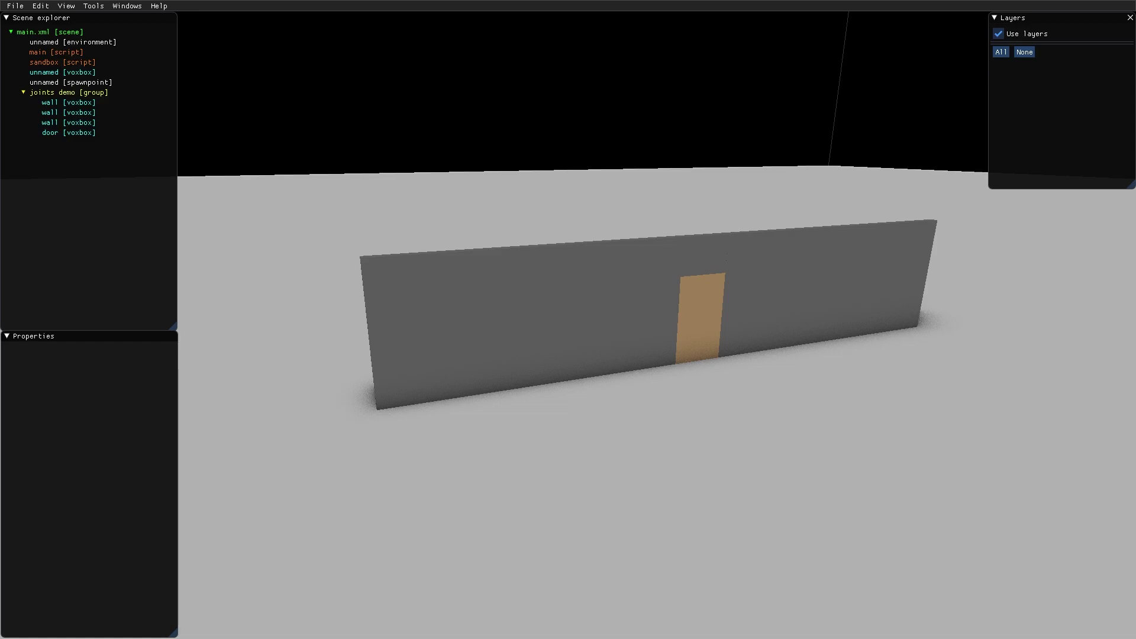
Select the three wall voxboxes and the door voxbox to examine how the doorway is built and their properties
{"action": "left_click", "coordinate": [582, 281]}
{"action": "left_click", "coordinate": [709, 257], "text": "ctrl"}
{"action": "left_click", "coordinate": [778, 266], "text": "ctrl"}
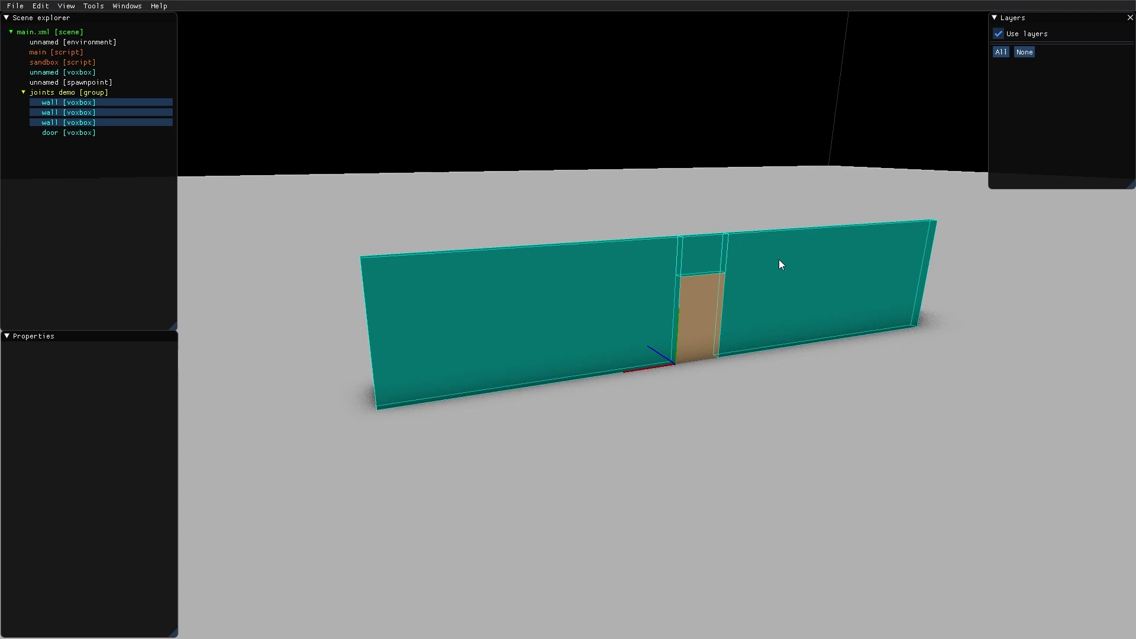
{"action": "left_click", "coordinate": [612, 300]}
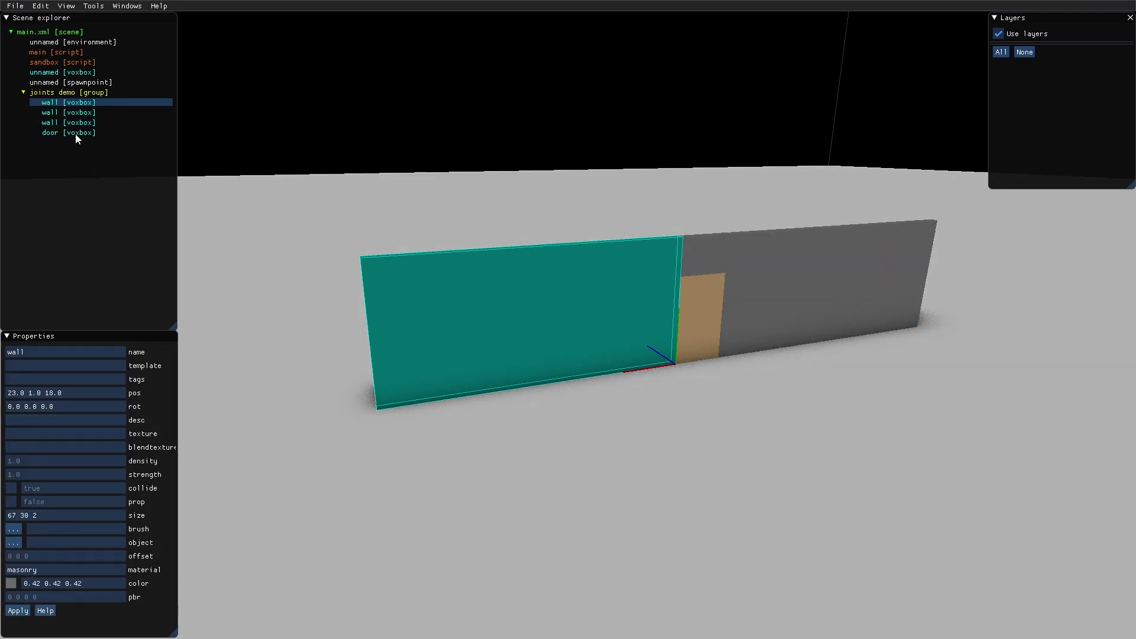
{"action": "left_click", "coordinate": [73, 132]}
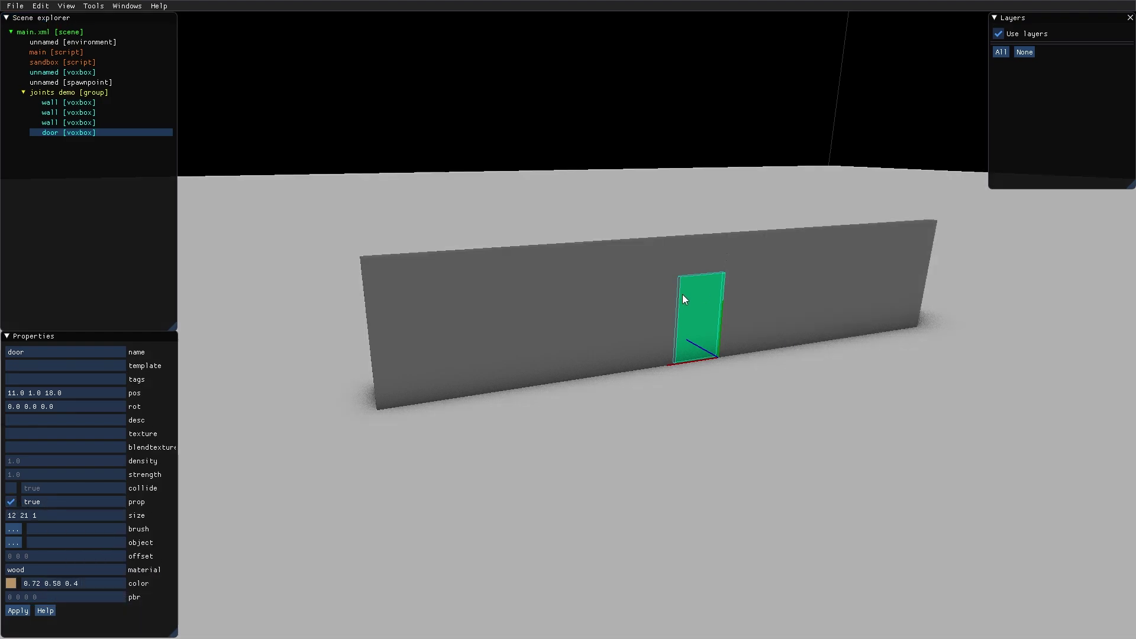
{"action": "left_click", "coordinate": [682, 295]}
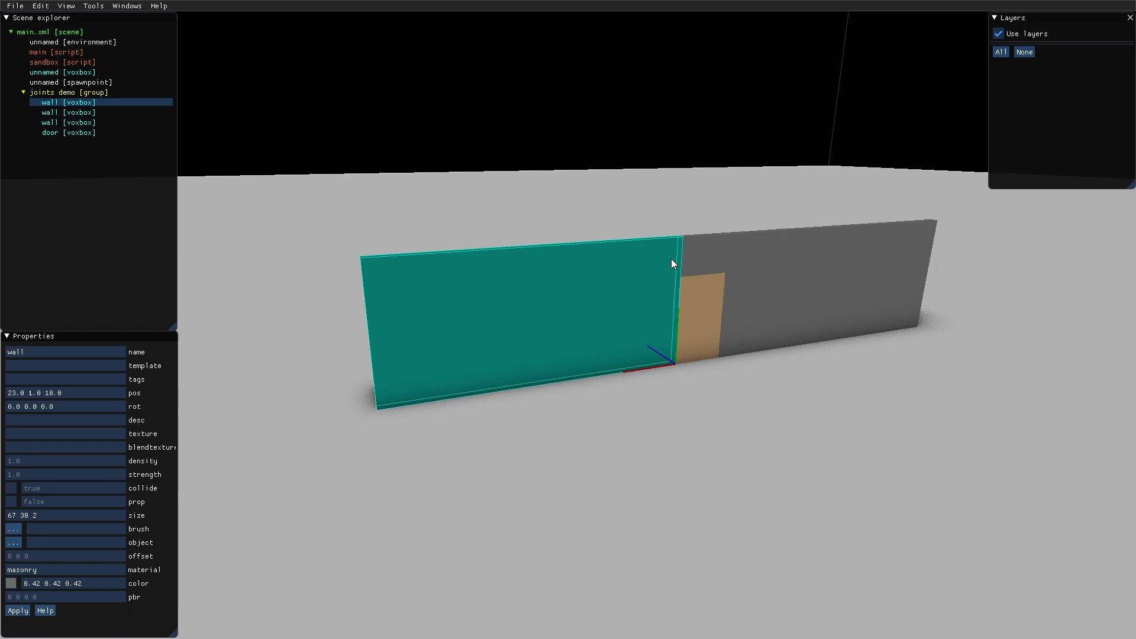
{"action": "left_click", "coordinate": [699, 250]}
{"action": "left_click", "coordinate": [829, 266]}
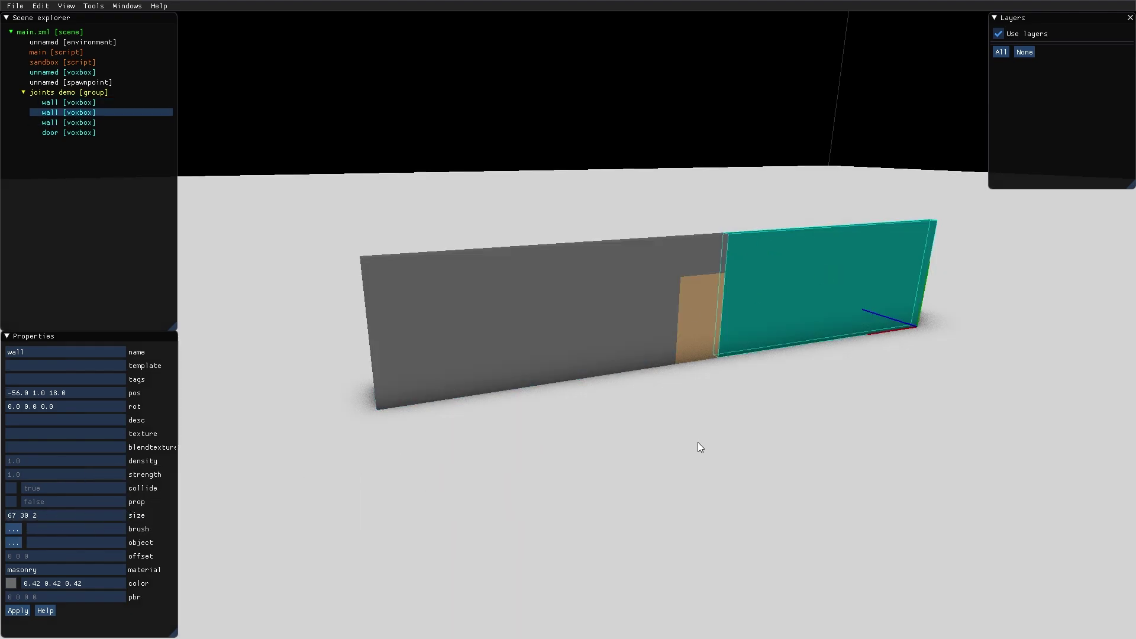
Play-test the scene and try grabbing and hitting the door, which has no joints yet
{"action": "key", "text": "F4"}
{"action": "key", "text": "w"}
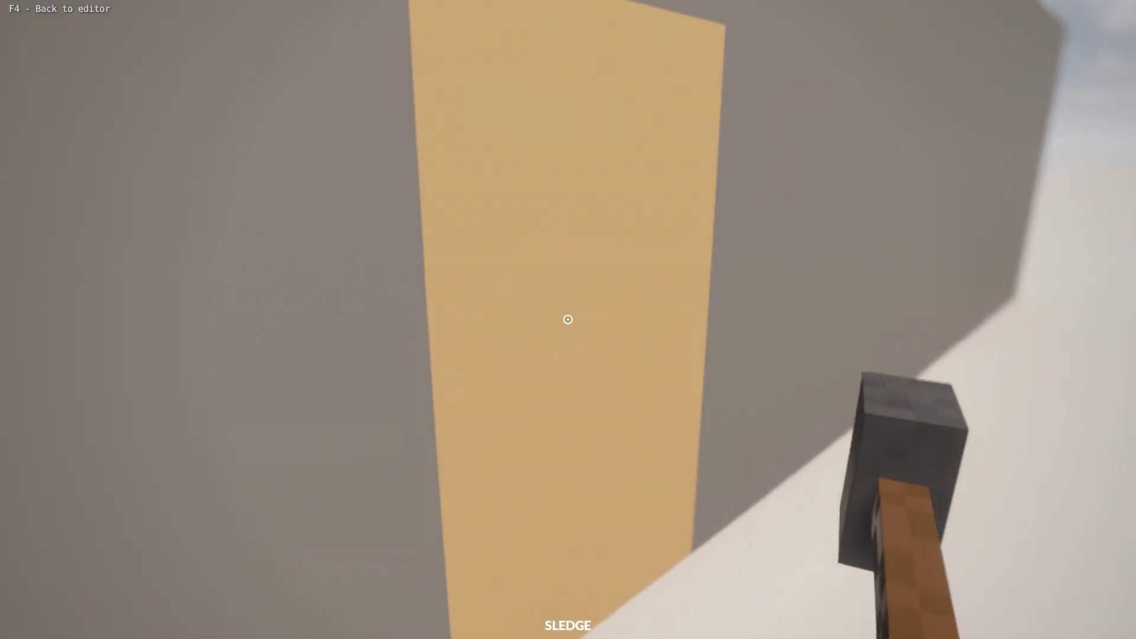
{"action": "right_click_drag", "start_coordinate": [568, 320], "coordinate": [566, 317]}
{"action": "left_click", "coordinate": [569, 320]}
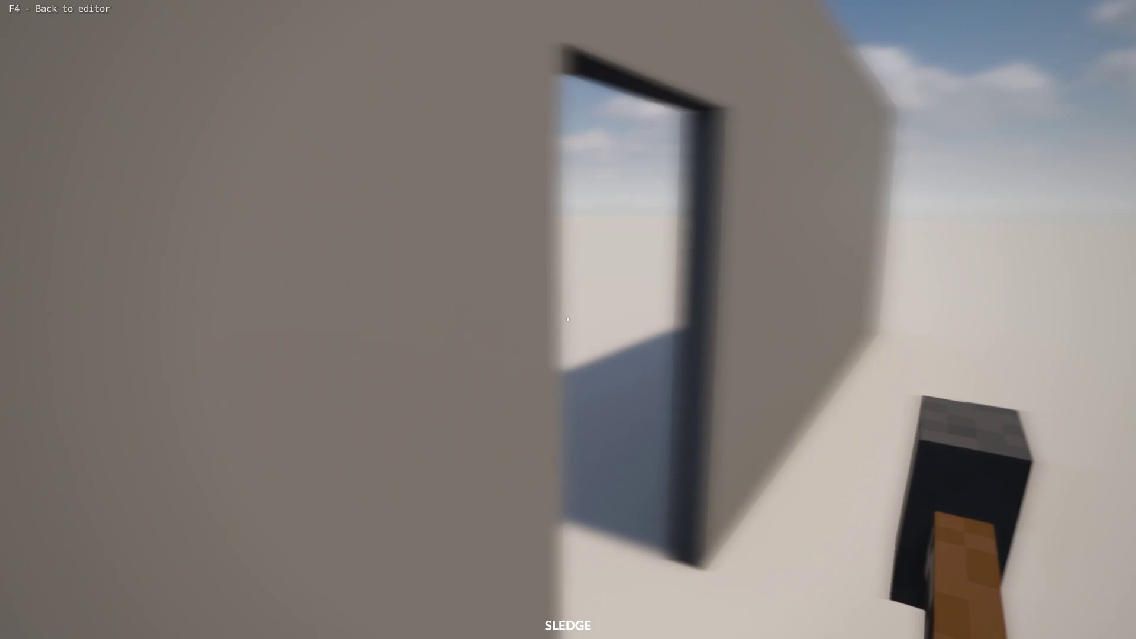
{"action": "key", "text": "s"}
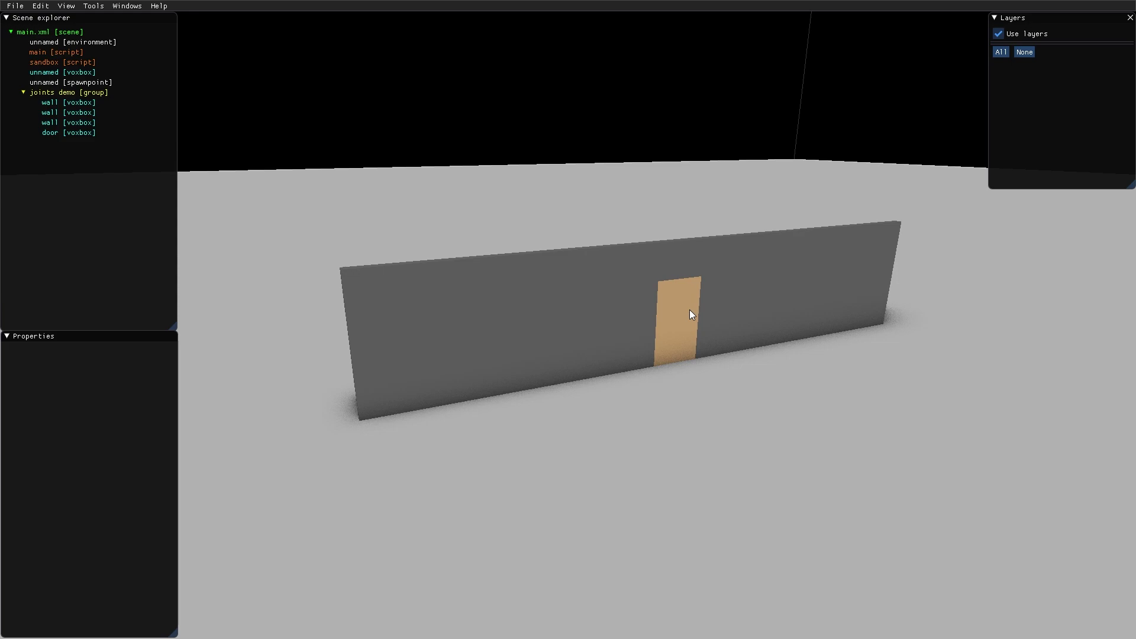
Add a new joint as a child of the door voxbox
{"action": "left_click", "coordinate": [688, 320]}
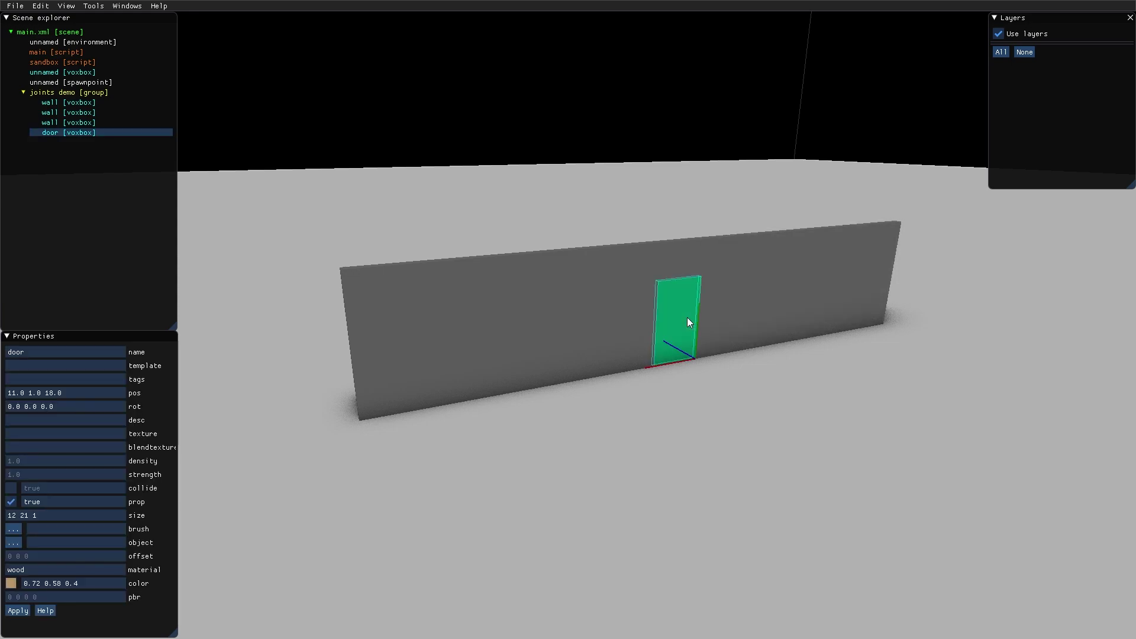
{"action": "scroll", "coordinate": [685, 330], "scroll_direction": "up", "scroll_amount": 3}
{"action": "right_click_drag", "start_coordinate": [684, 332], "coordinate": [638, 343]}
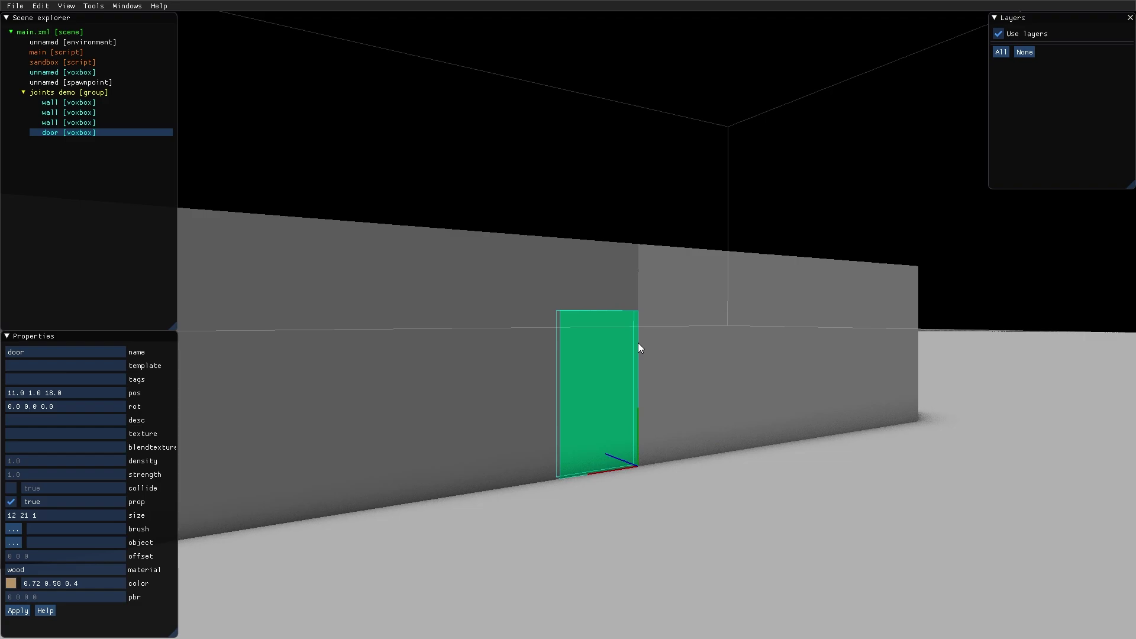
{"action": "mouse_move", "coordinate": [638, 343]}
{"action": "middle_mouse_down"}
{"action": "mouse_move", "coordinate": [606, 411]}
{"action": "mouse_move", "coordinate": [642, 327]}
{"action": "middle_mouse_up"}
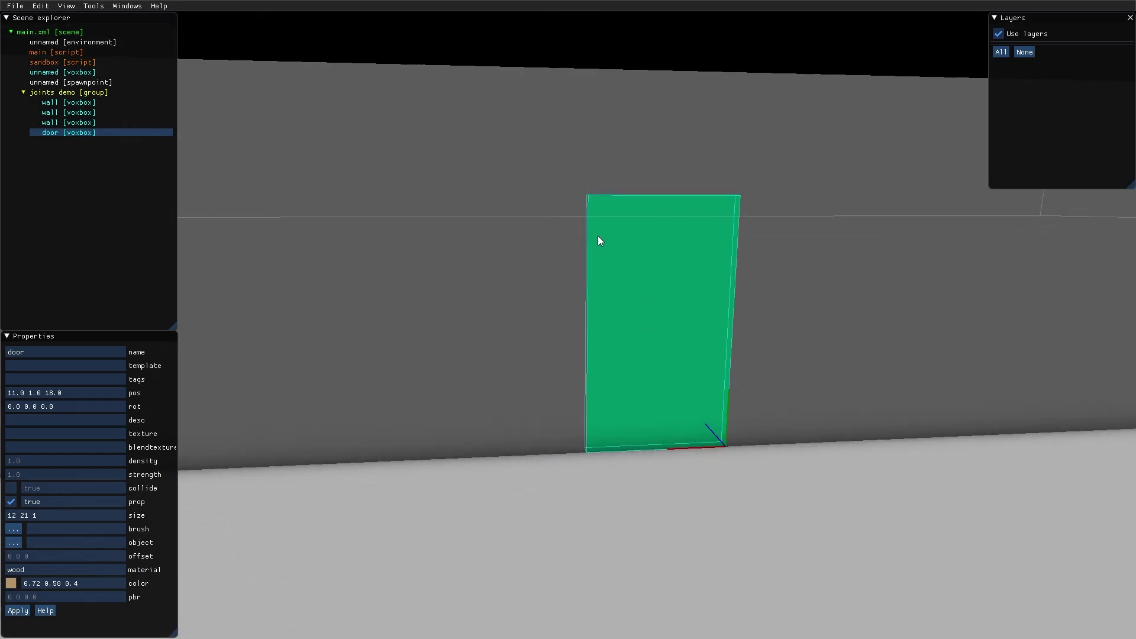
{"action": "middle_click_drag", "start_coordinate": [680, 304], "coordinate": [648, 285]}
{"action": "right_click", "coordinate": [70, 134]}
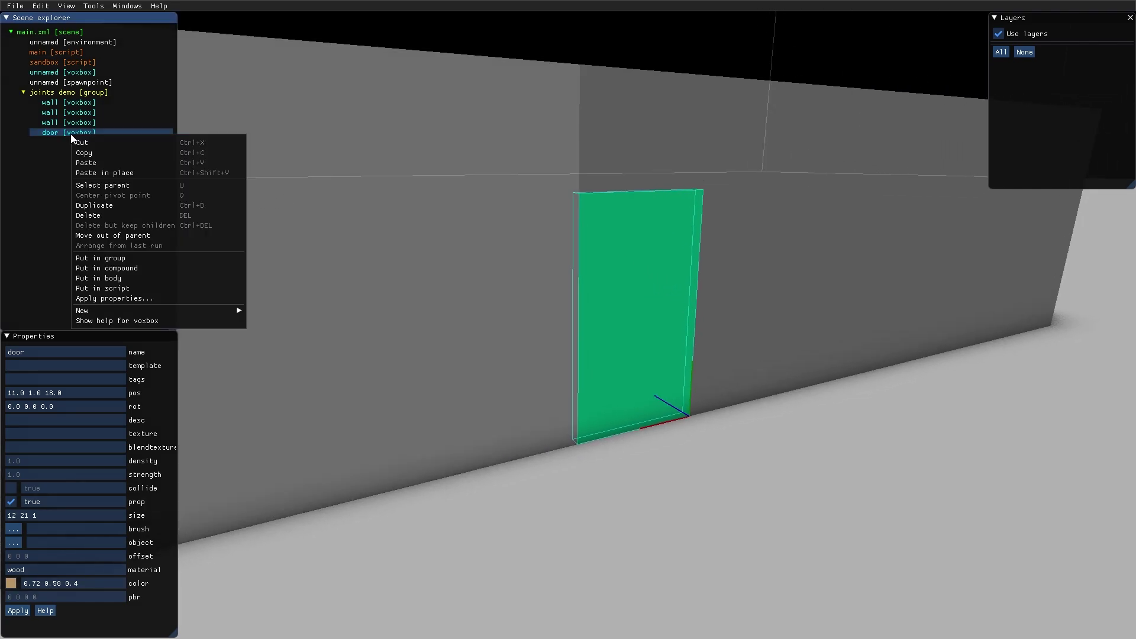
{"action": "mouse_move", "coordinate": [102, 312]}
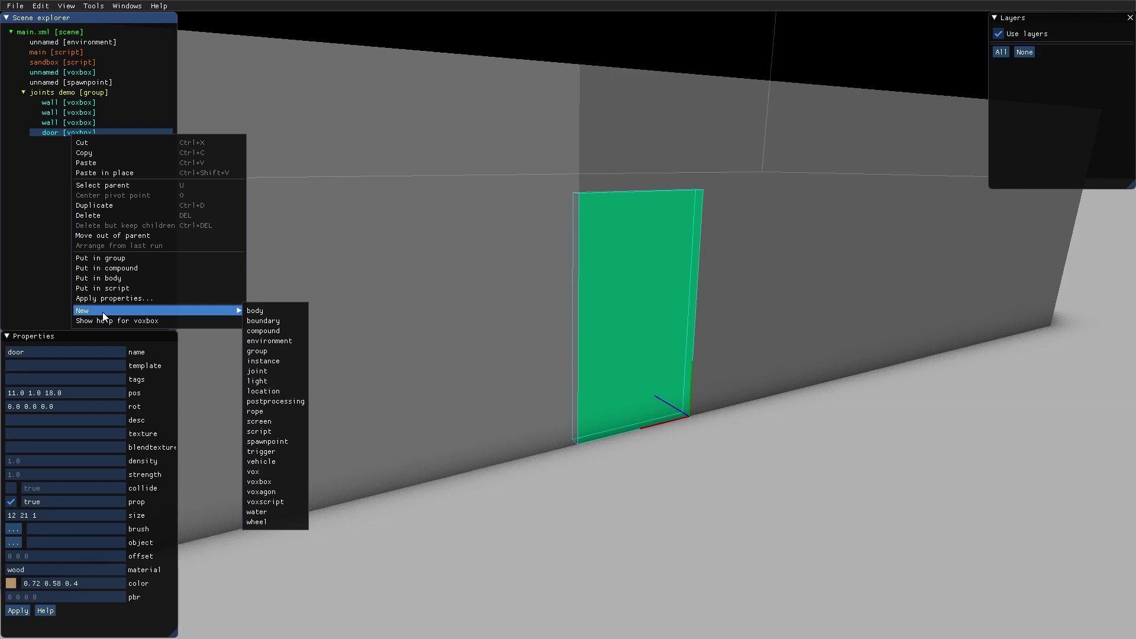
{"action": "left_click", "coordinate": [273, 371]}
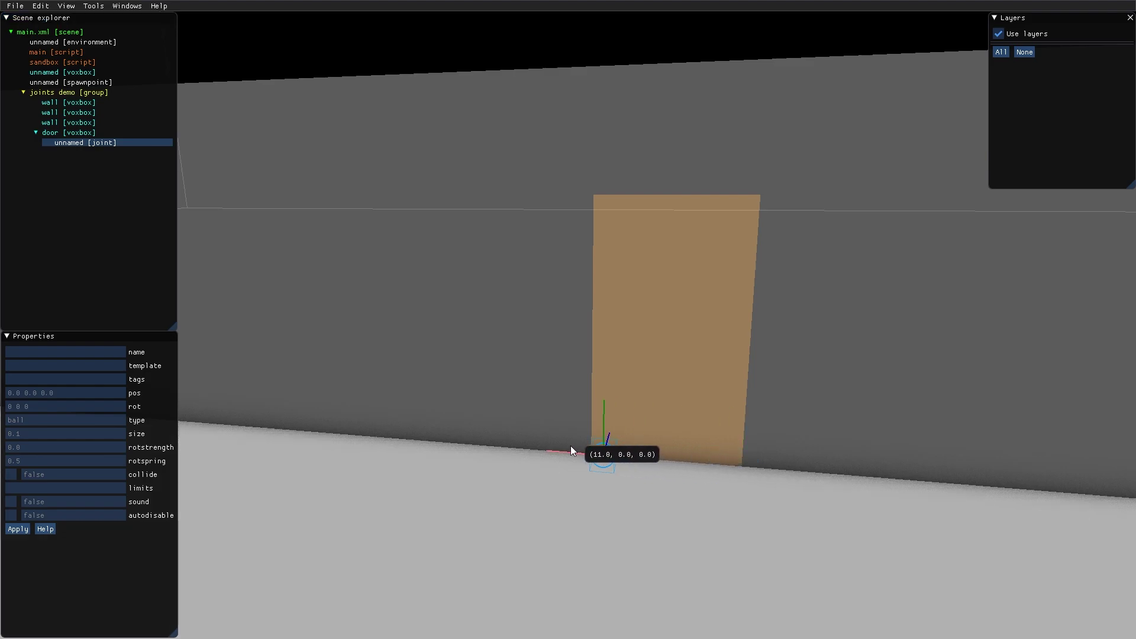
Position the joint on the door's side edge at 12.0 3.0 0.0, and duplicate it up to 12.0 18.0 0.0
{"action": "left_click", "coordinate": [561, 448]}
{"action": "left_click_drag", "start_coordinate": [593, 418], "coordinate": [593, 380]}
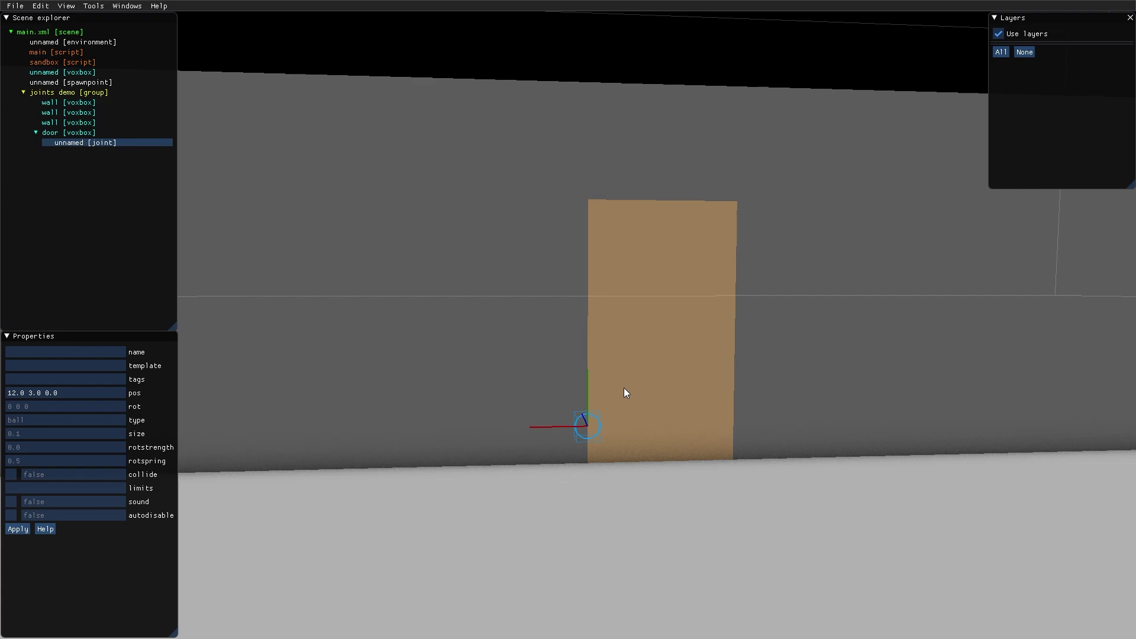
{"action": "key", "text": "ctrl+d"}
{"action": "left_click_drag", "start_coordinate": [587, 400], "coordinate": [579, 200]}
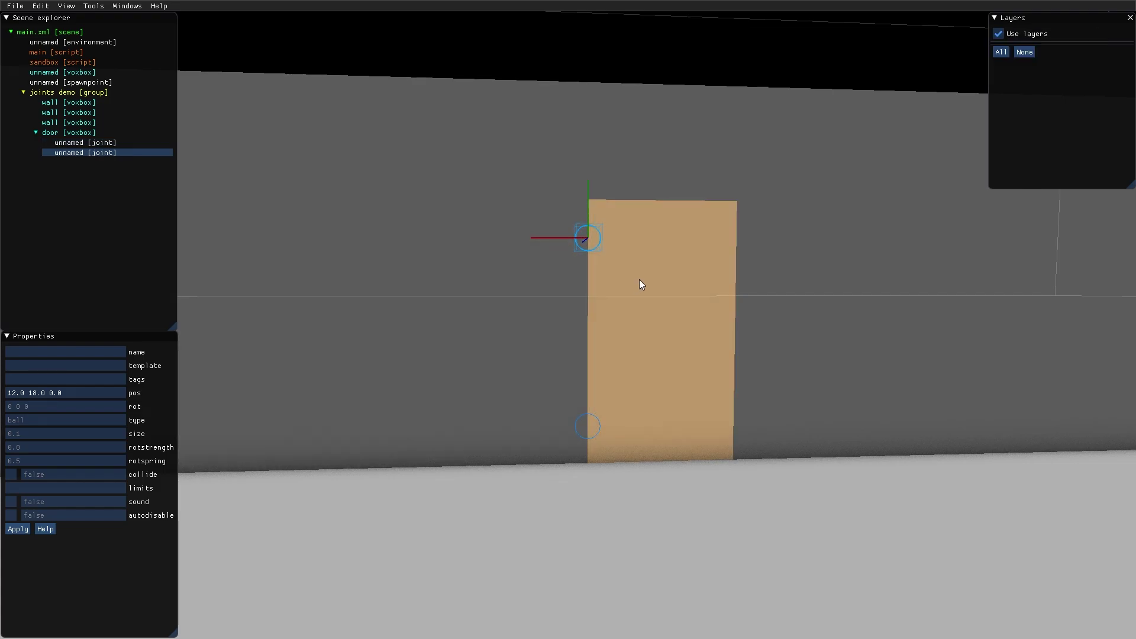
Examine how the joints overlap the door and wall, and play-test the hinged door before returning to the editor
{"action": "right_click_drag", "start_coordinate": [639, 279], "coordinate": [622, 329]}
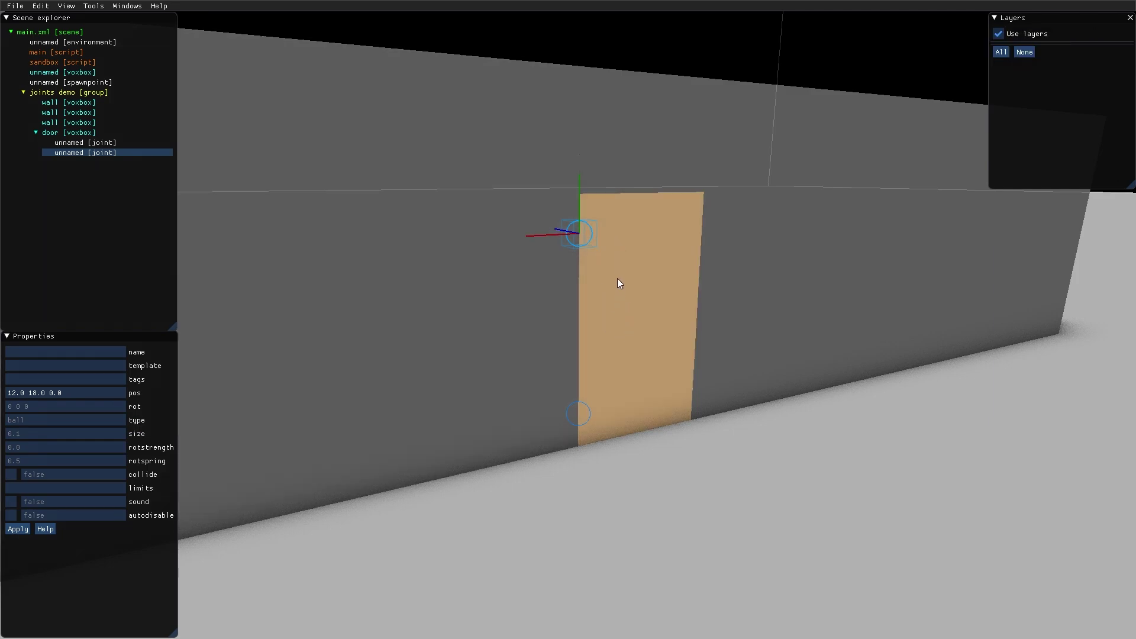
{"action": "mouse_move", "coordinate": [630, 276]}
{"action": "right_mouse_down"}
{"action": "mouse_move", "coordinate": [641, 307]}
{"action": "mouse_move", "coordinate": [625, 294]}
{"action": "right_mouse_up"}
{"action": "scroll", "coordinate": [613, 261], "scroll_direction": "down", "scroll_amount": 3}
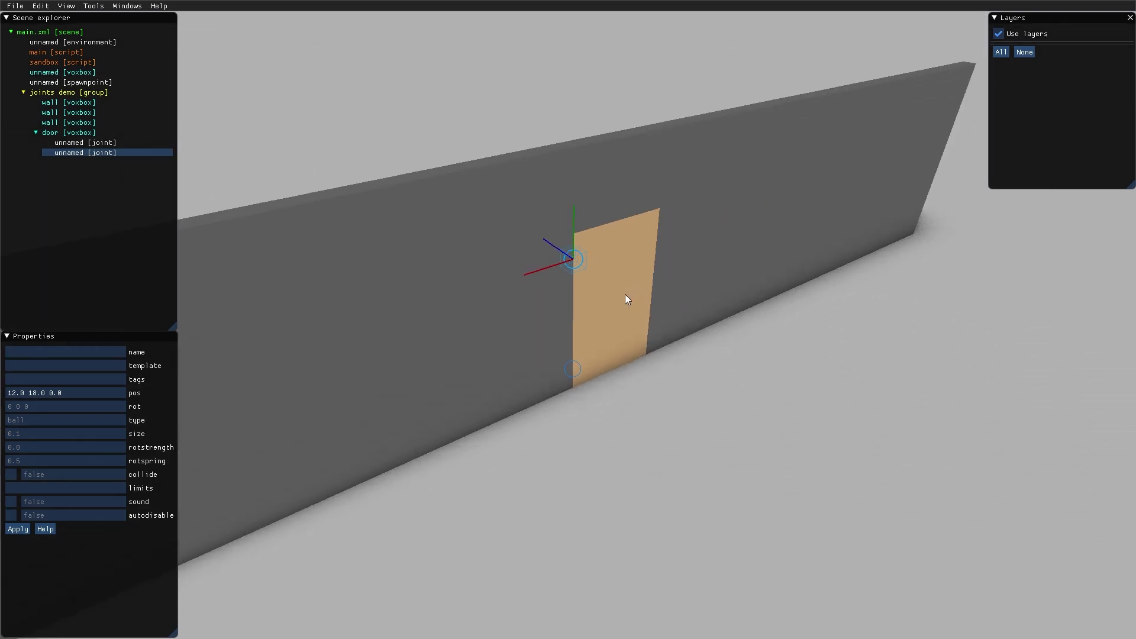
{"action": "middle_click_drag", "start_coordinate": [590, 243], "coordinate": [579, 282]}
{"action": "scroll", "coordinate": [528, 325], "scroll_direction": "up", "scroll_amount": 5}
{"action": "right_click_drag", "start_coordinate": [528, 325], "coordinate": [545, 205]}
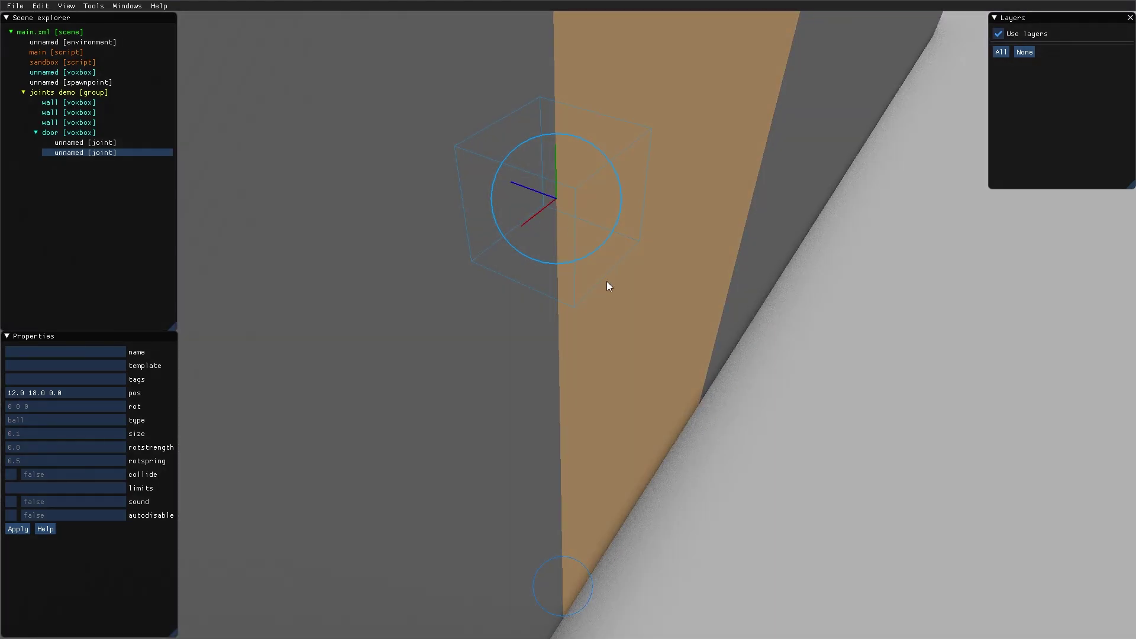
{"action": "right_click_drag", "start_coordinate": [609, 286], "coordinate": [733, 413]}
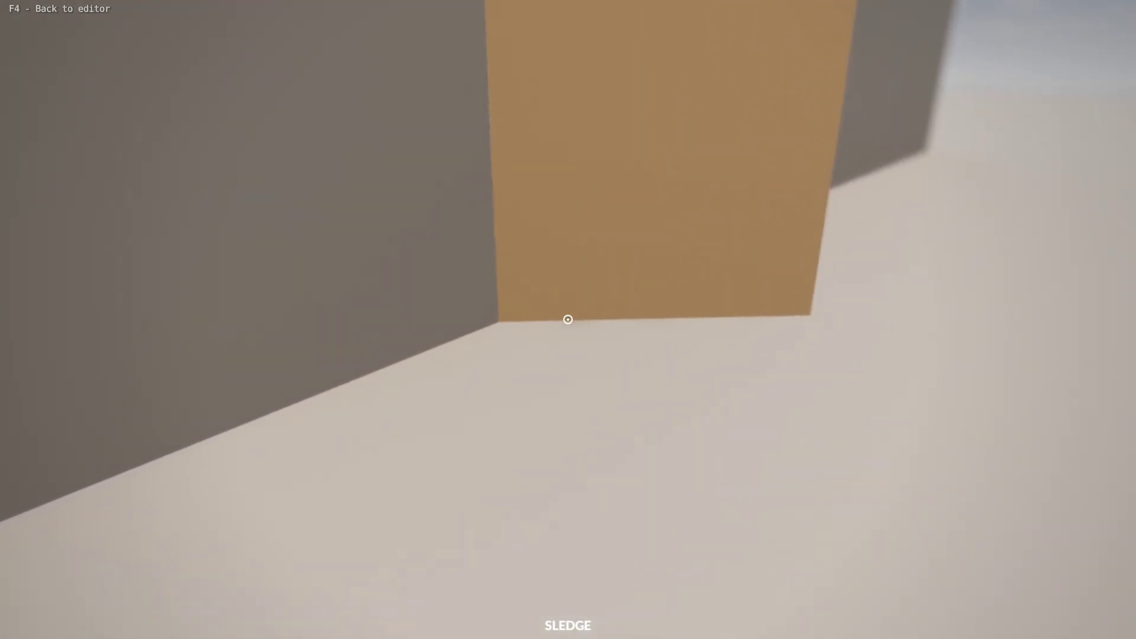
{"action": "key", "text": "F4"}
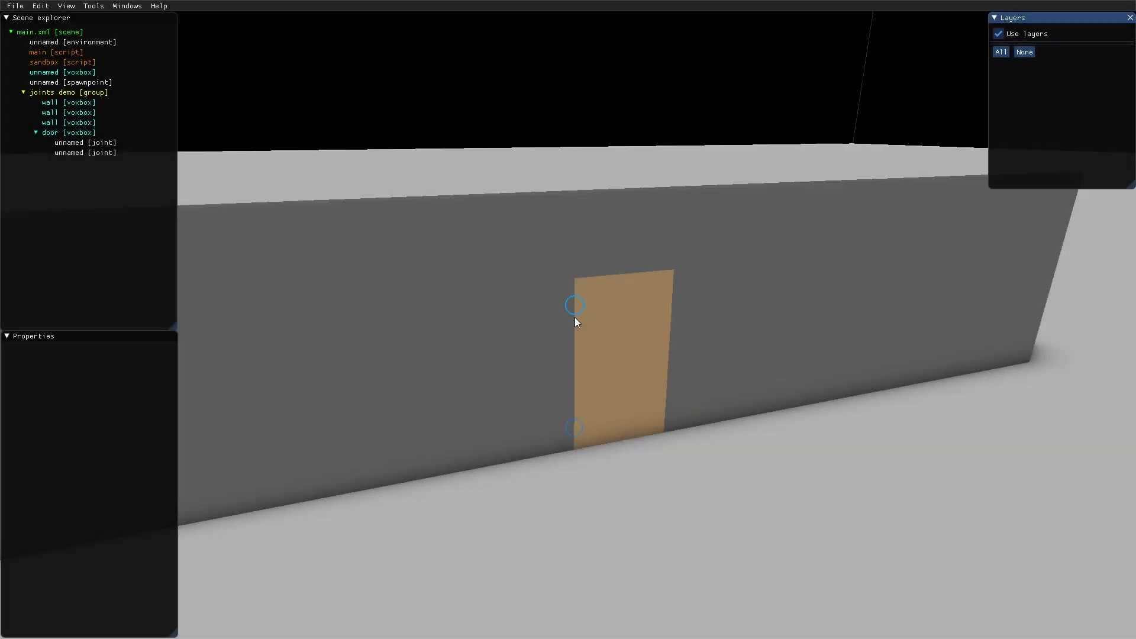
Resize the wall piece above the door to 12 8 2, raising its lower edge by one voxel
{"action": "scroll", "coordinate": [616, 328], "scroll_direction": "up", "scroll_amount": 3}
{"action": "right_click_drag", "start_coordinate": [730, 360], "coordinate": [687, 336]}
{"action": "left_click", "coordinate": [692, 197]}
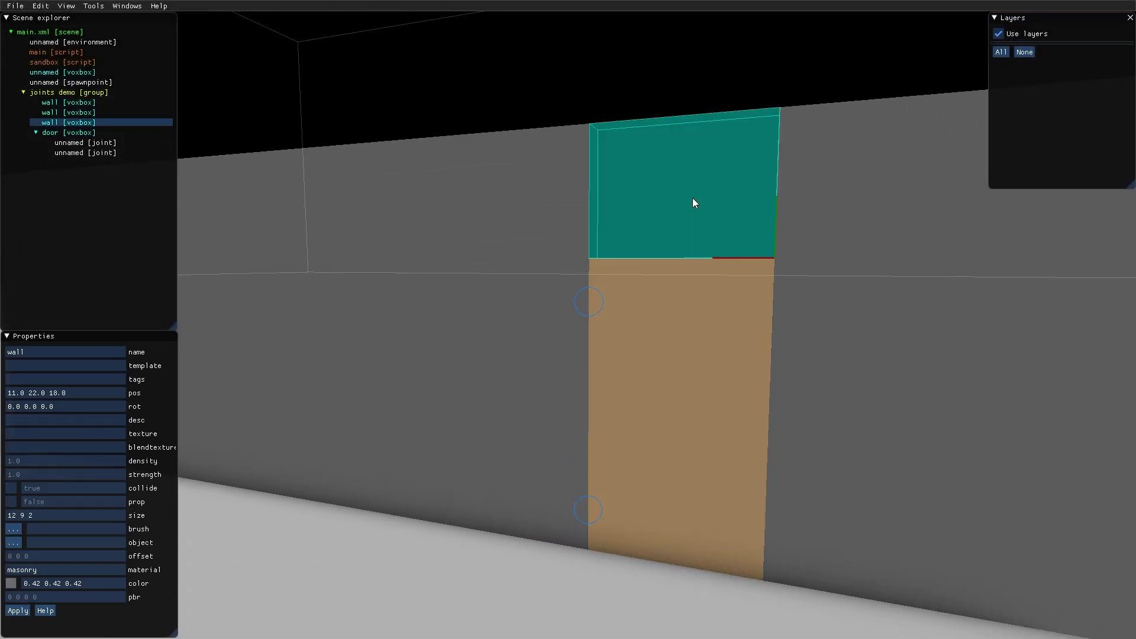
{"action": "right_click_drag", "start_coordinate": [692, 198], "coordinate": [740, 264]}
{"action": "left_click_drag", "start_coordinate": [768, 232], "coordinate": [771, 217]}
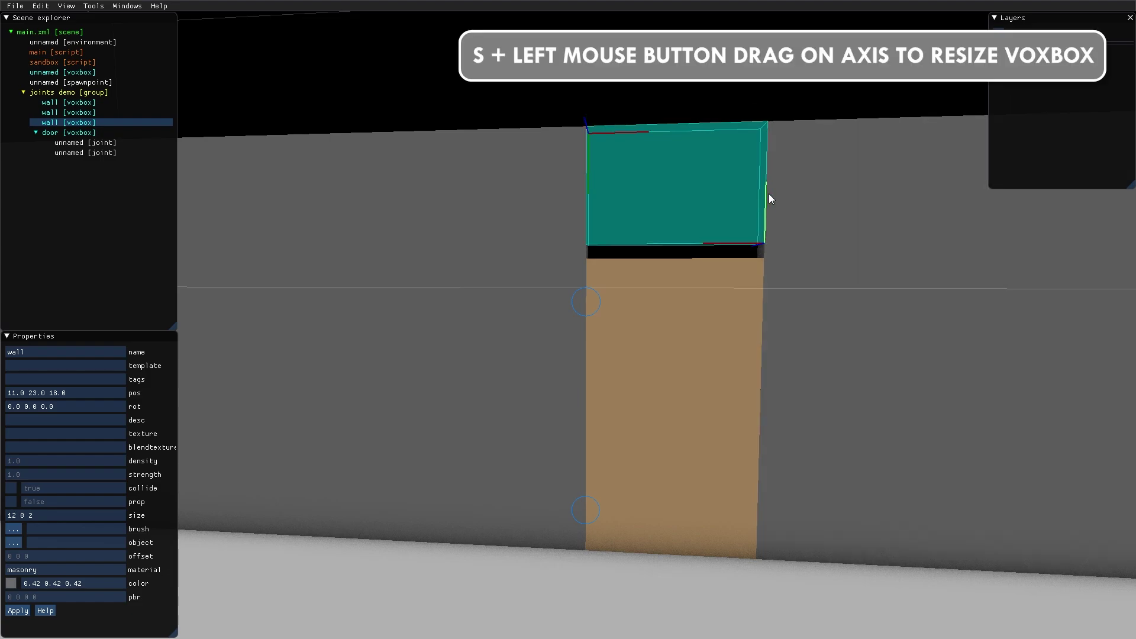
Select the door and raise it slightly off the floor into the gap under the upper wall piece
{"action": "right_click_drag", "start_coordinate": [802, 285], "coordinate": [864, 311]}
{"action": "left_click", "coordinate": [714, 322]}
{"action": "right_click_drag", "start_coordinate": [712, 325], "coordinate": [684, 342]}
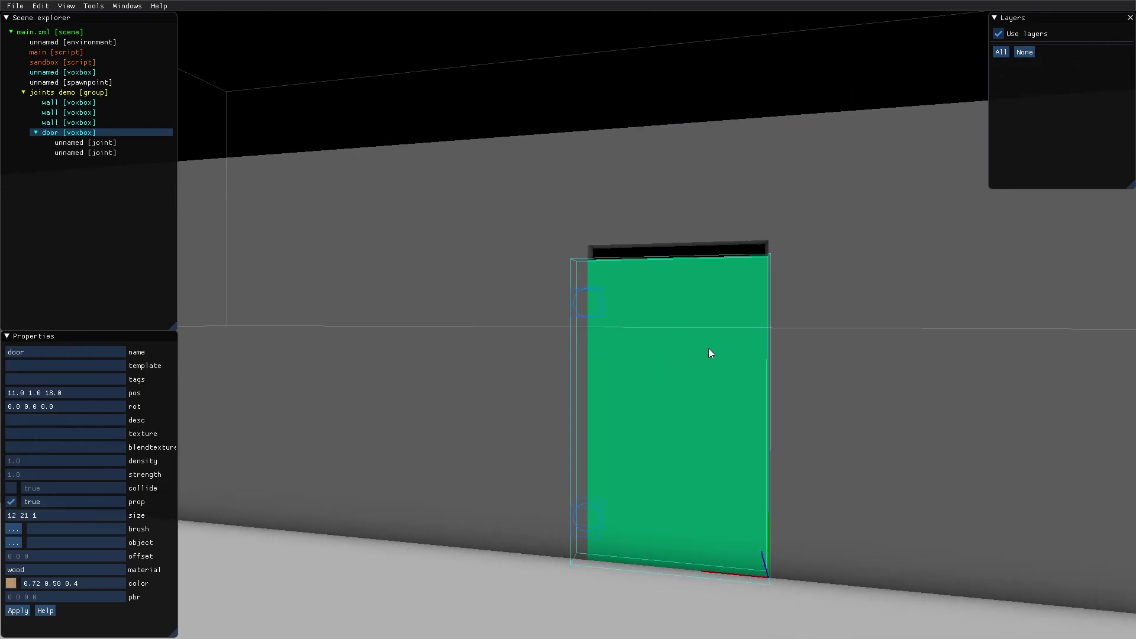
{"action": "key", "text": "Up"}
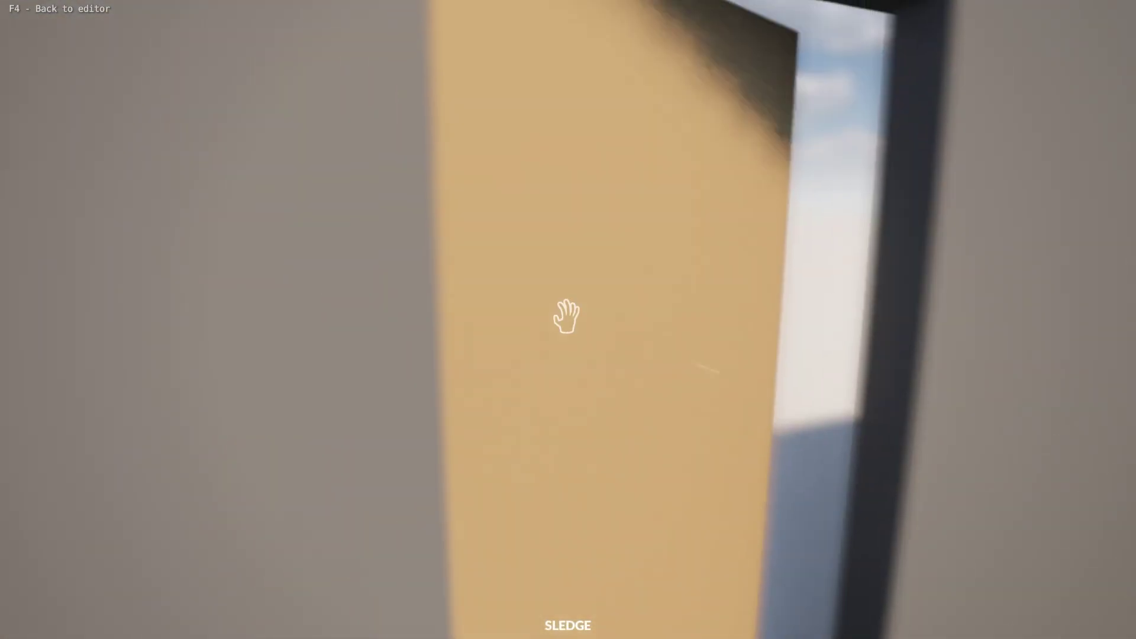
Play-test the door's swing from several angles and return to the editor
{"action": "key", "text": "s"}
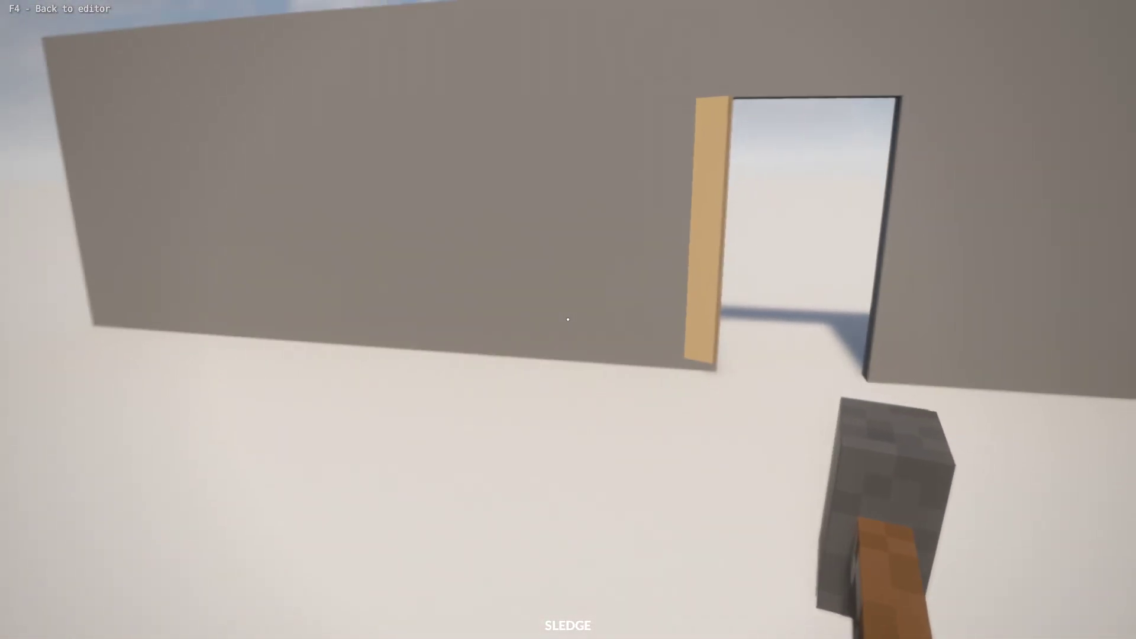
{"action": "key", "text": "w"}
{"action": "key", "text": "a"}
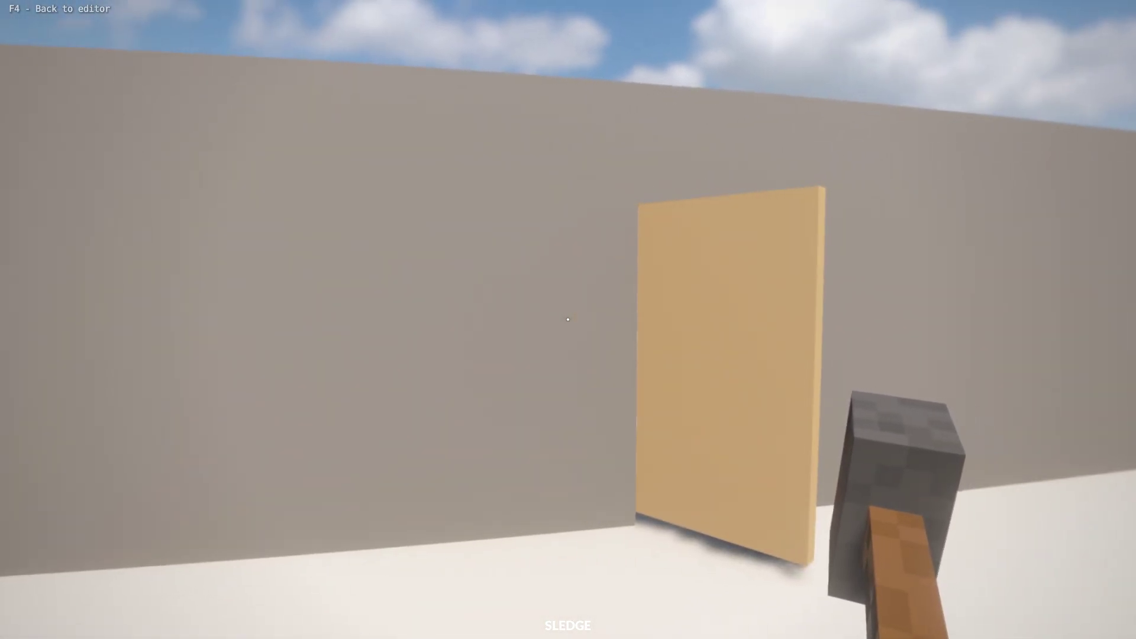
{"action": "key", "text": "s"}
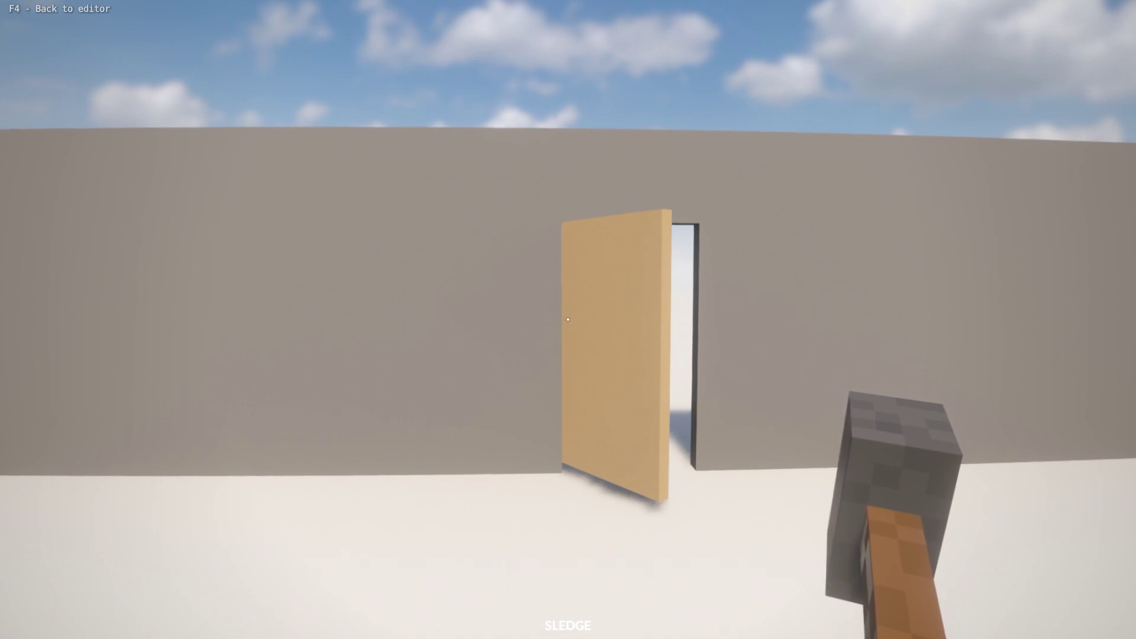
{"action": "key", "text": "F4"}
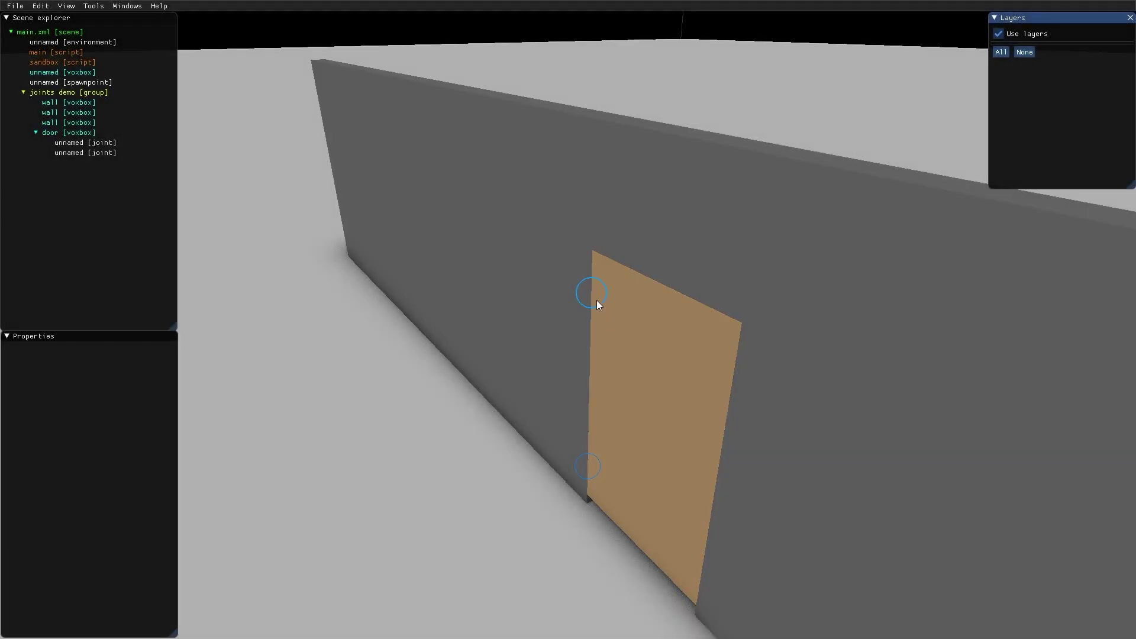
Set collide to true on the door's upper joint and check the joint's area up close
{"action": "left_click", "coordinate": [596, 300]}
{"action": "right_click_drag", "start_coordinate": [560, 378], "coordinate": [590, 355]}
{"action": "scroll", "coordinate": [607, 367], "scroll_direction": "up", "scroll_amount": 4}
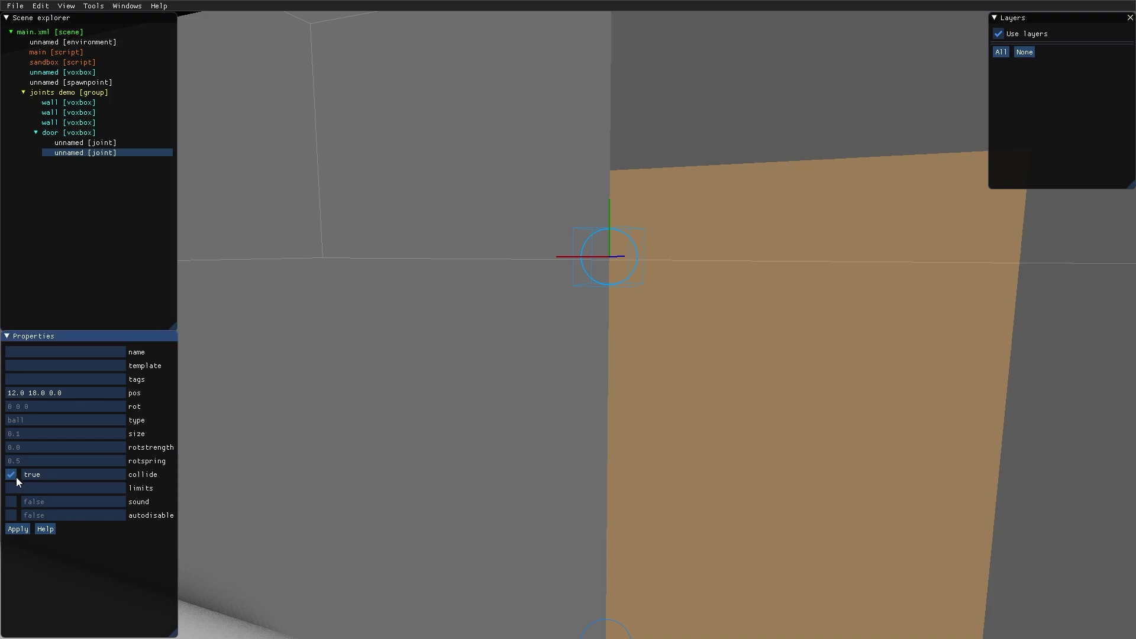
{"action": "right_click_drag", "start_coordinate": [556, 269], "coordinate": [576, 289]}
{"action": "middle_click_drag", "start_coordinate": [577, 289], "coordinate": [528, 328]}
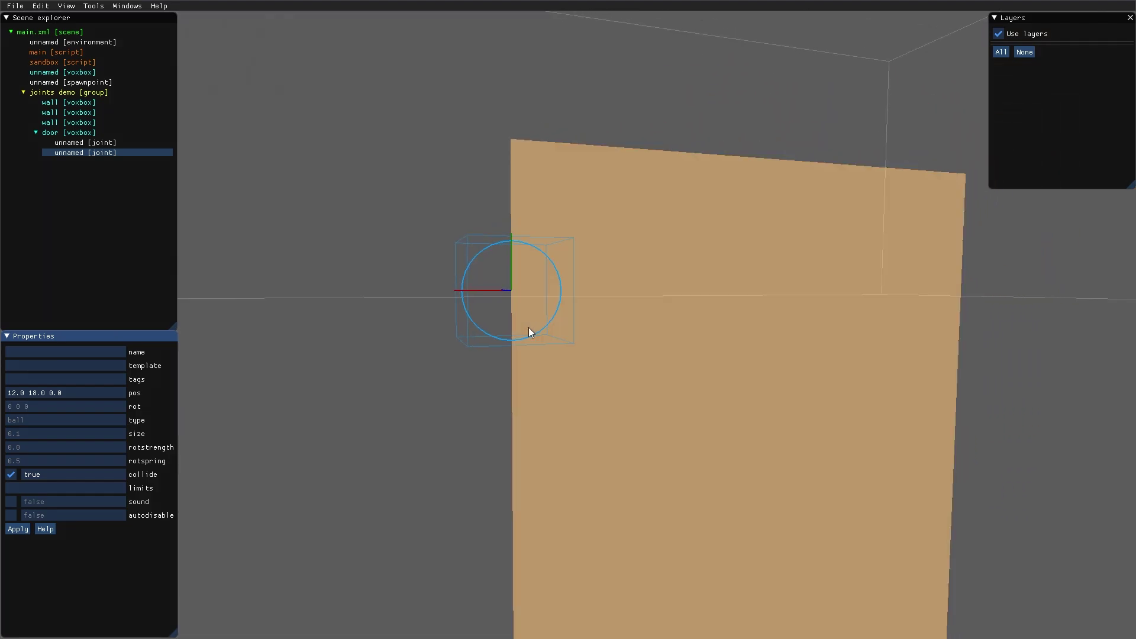
{"action": "right_click_drag", "start_coordinate": [528, 328], "coordinate": [517, 325]}
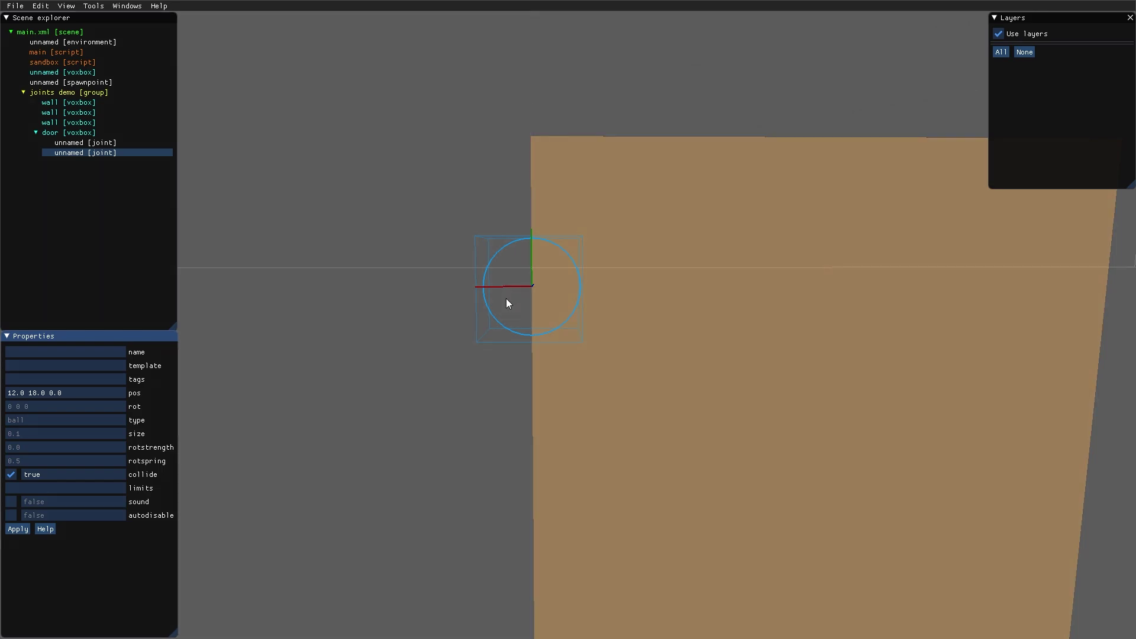
{"action": "right_click_drag", "start_coordinate": [506, 298], "coordinate": [538, 293]}
Set collide to true on the door's lower joint
{"action": "scroll", "coordinate": [538, 292], "scroll_direction": "down", "scroll_amount": 3}
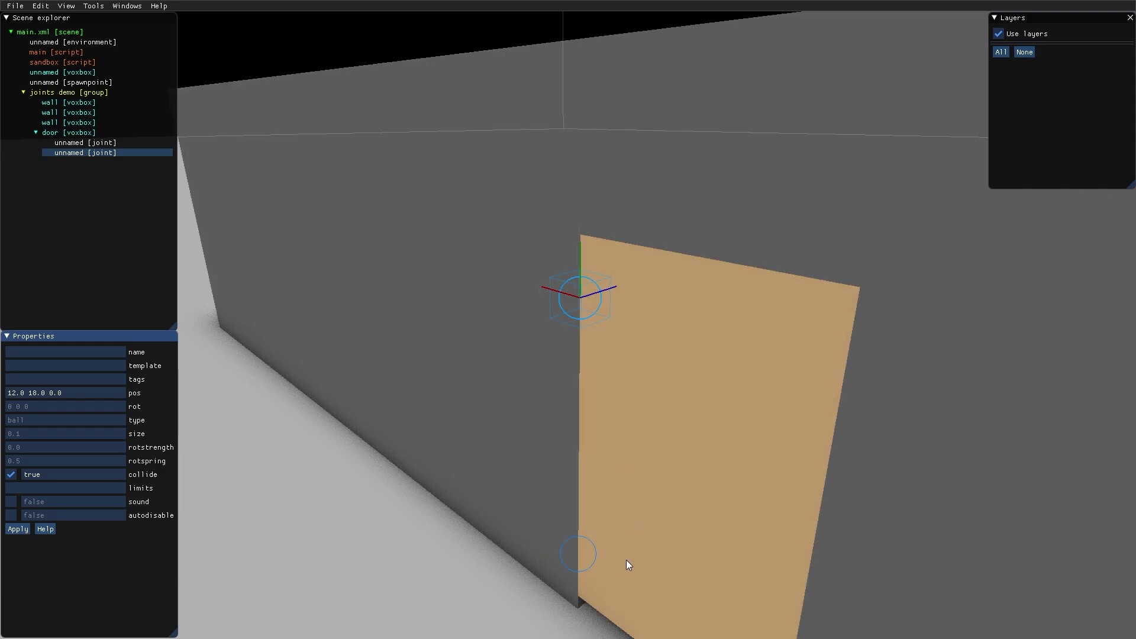
{"action": "left_click", "coordinate": [595, 552]}
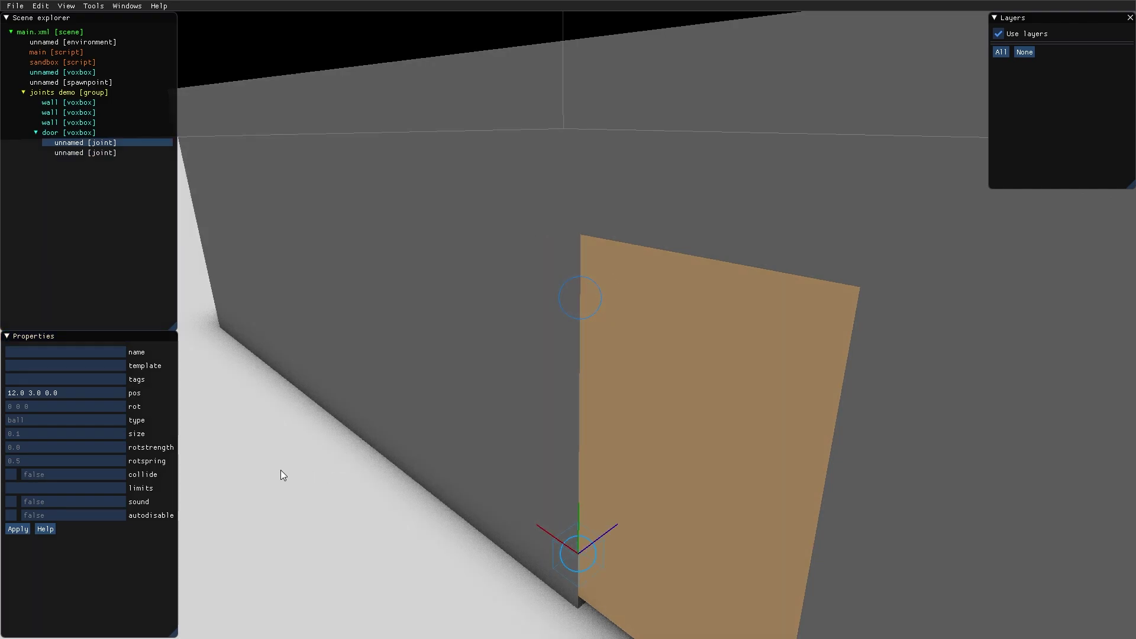
{"action": "left_click", "coordinate": [12, 476]}
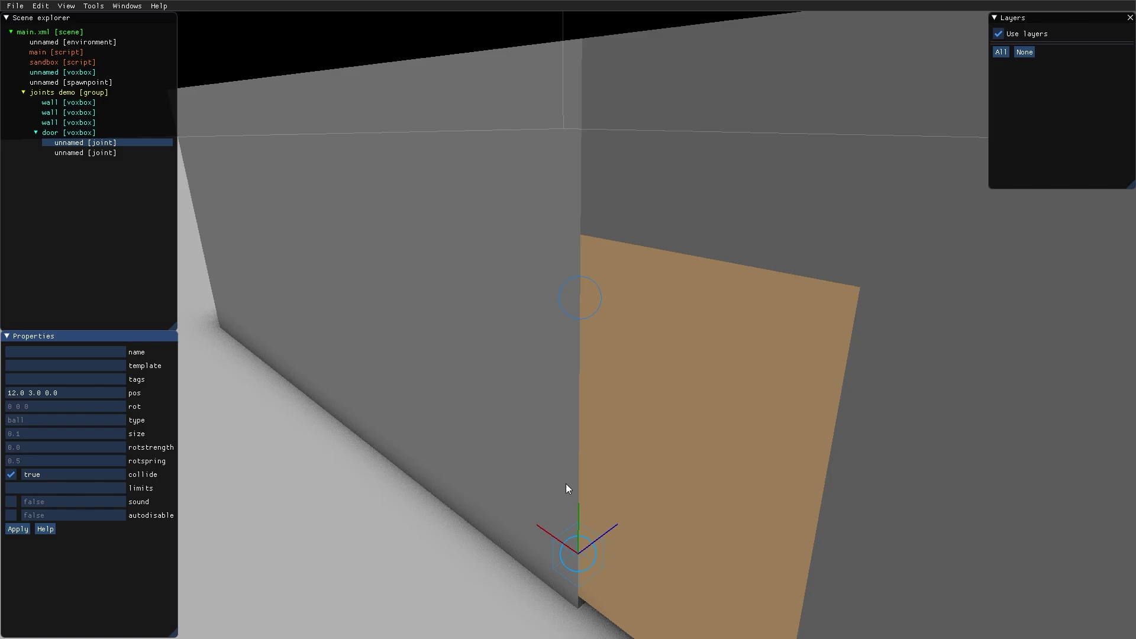
Play-test the door with joint collision enabled, pushing it open and shut and looking closely at its hinge edge
{"action": "scroll", "coordinate": [566, 480], "scroll_direction": "down", "scroll_amount": 5}
{"action": "right_click_drag", "start_coordinate": [523, 479], "coordinate": [575, 474]}
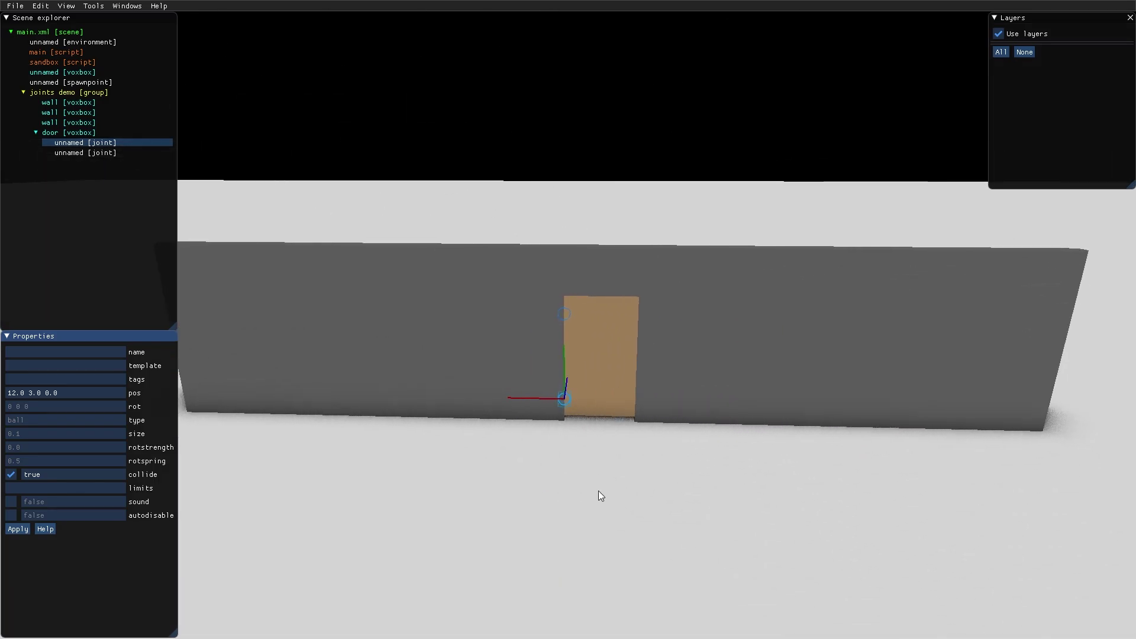
{"action": "key", "text": "F5"}
{"action": "key", "text": "w"}
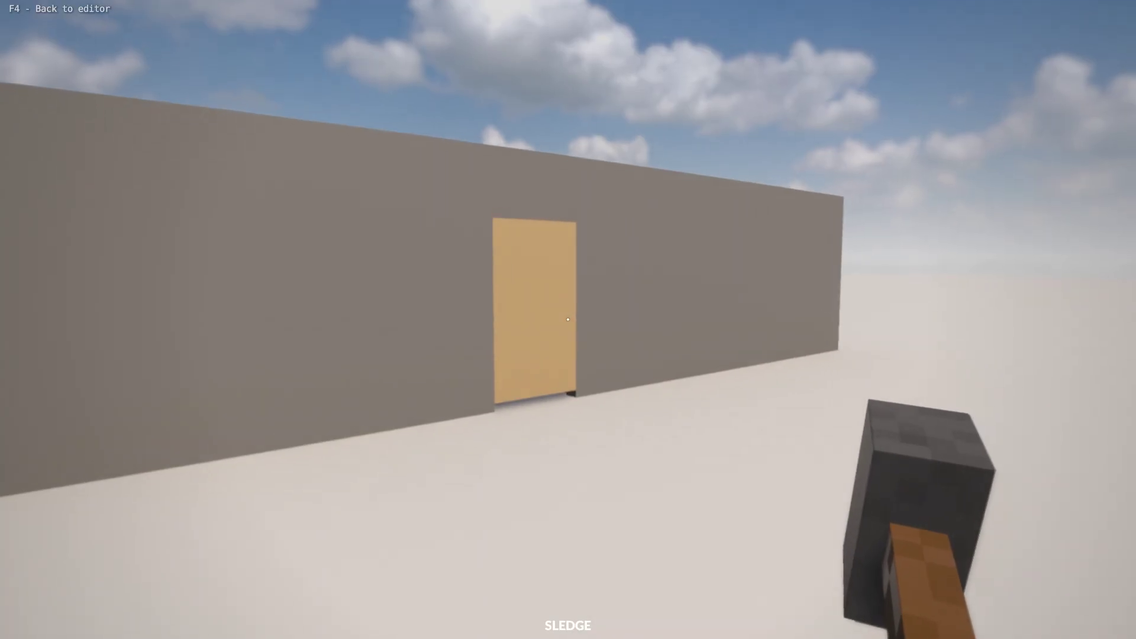
{"action": "key", "text": "w"}
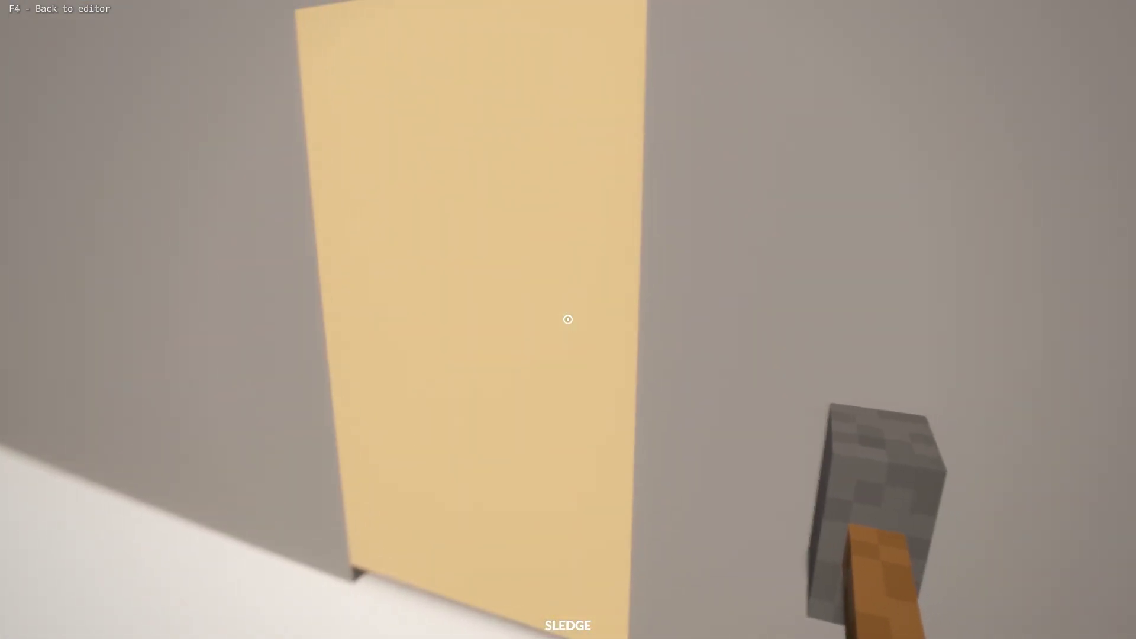
{"action": "right_click_drag", "start_coordinate": [568, 320], "coordinate": [568, 319]}
{"action": "key", "text": "s"}
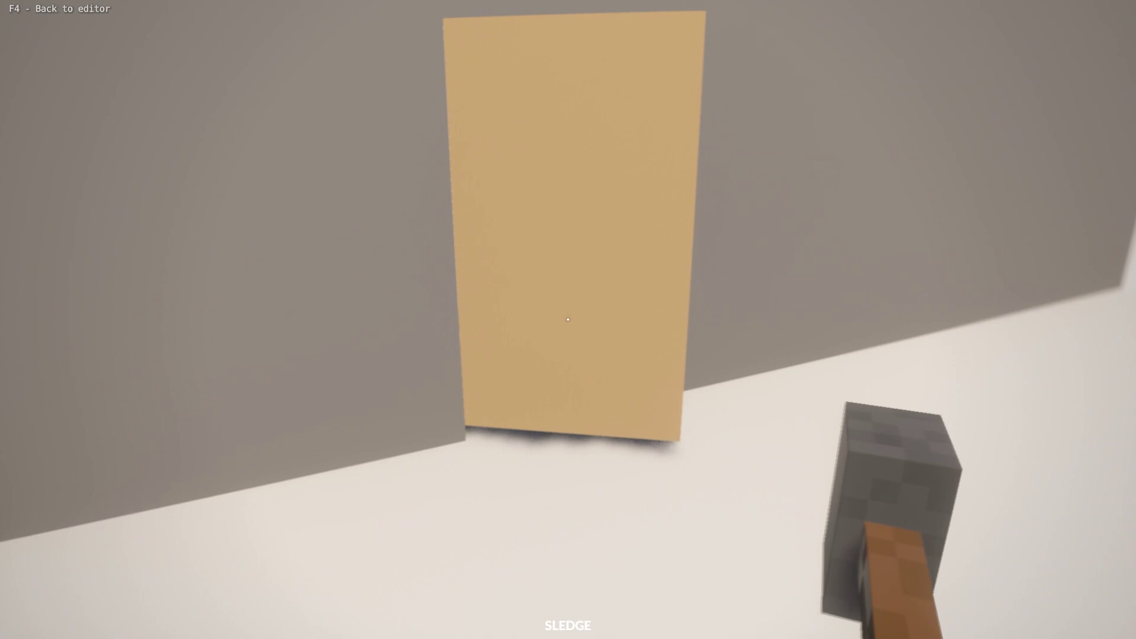
{"action": "key", "text": "w"}
{"action": "key", "text": "s"}
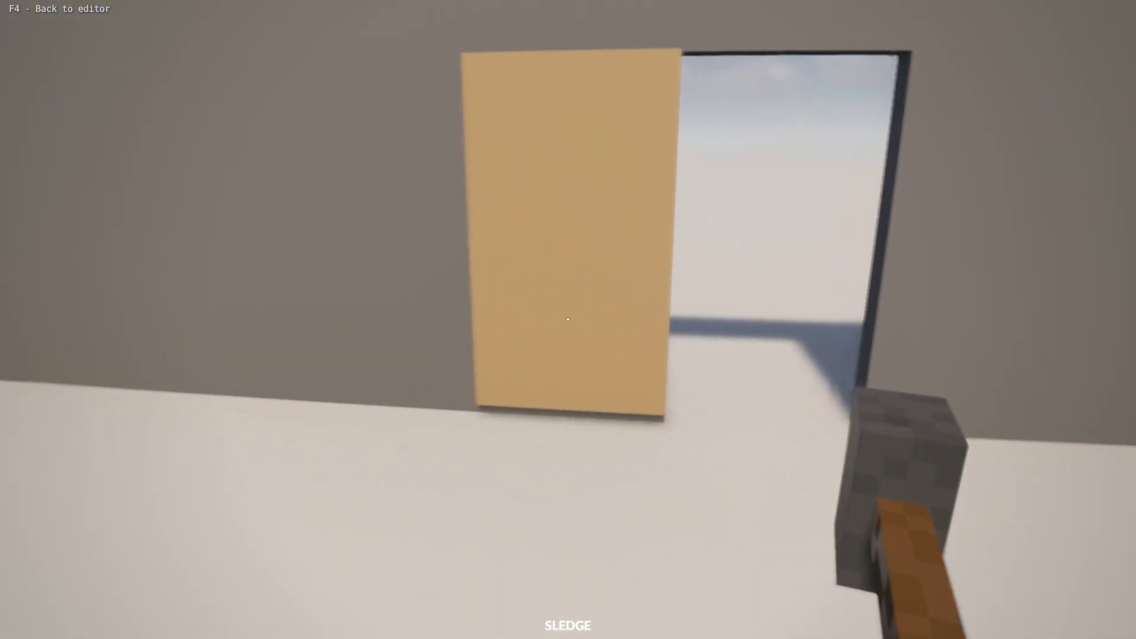
{"action": "key", "text": "w"}
{"action": "left_click_drag", "start_coordinate": [568, 319], "coordinate": [566, 317]}
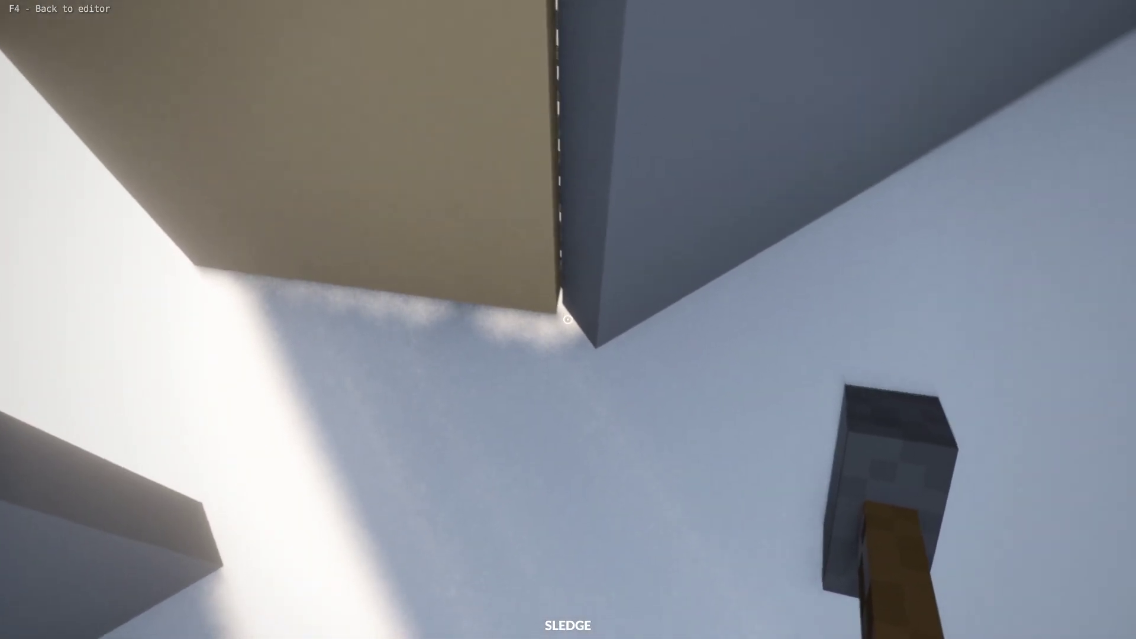
Walk through the doorway, swing the door from a distance and return to the editor
{"action": "key", "text": "w"}
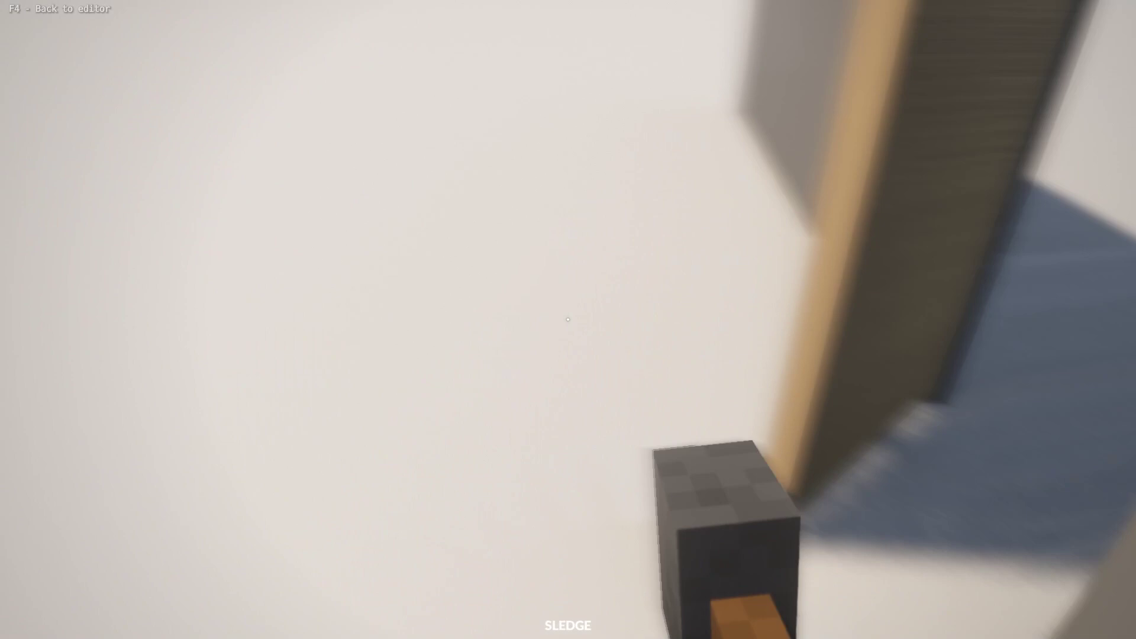
{"action": "key", "text": "s"}
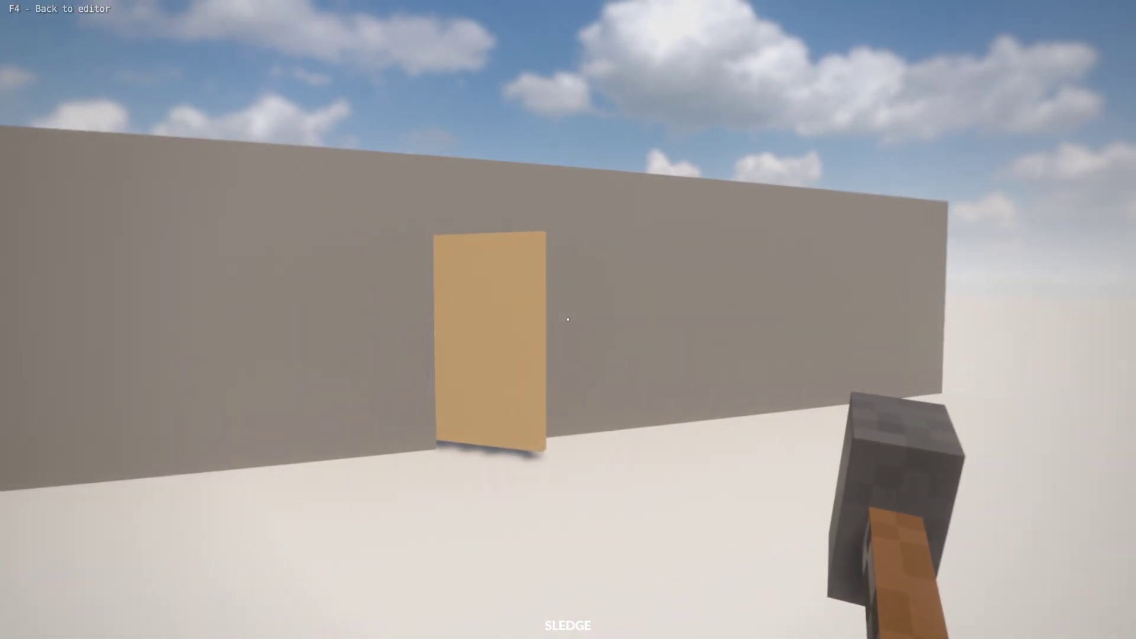
{"action": "key", "text": "w"}
{"action": "key", "text": "s"}
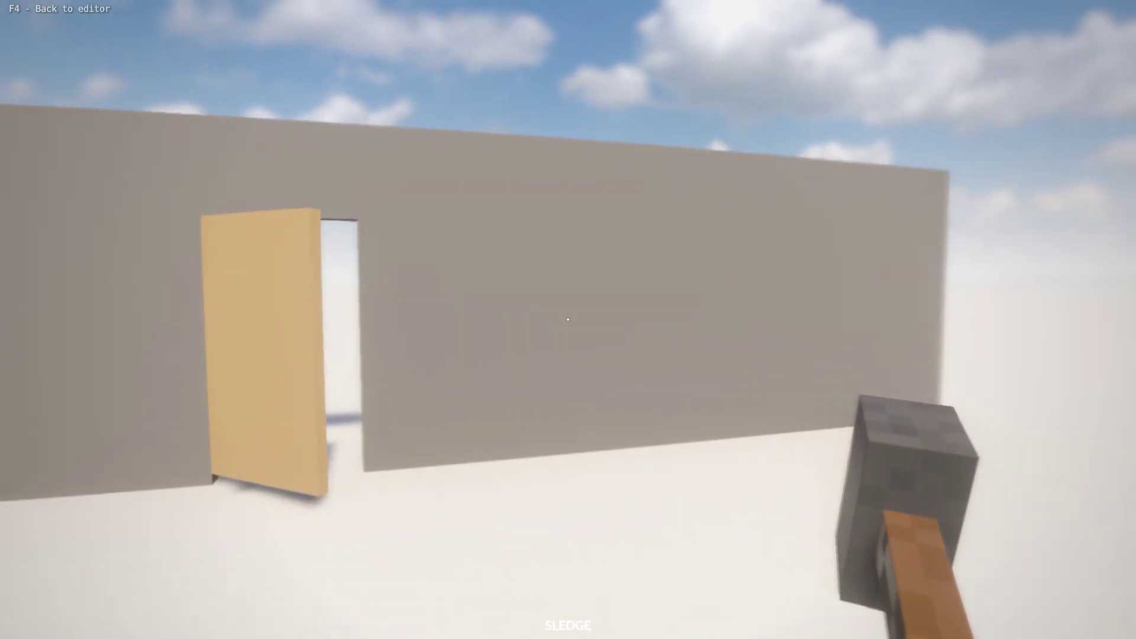
{"action": "key", "text": "F4"}
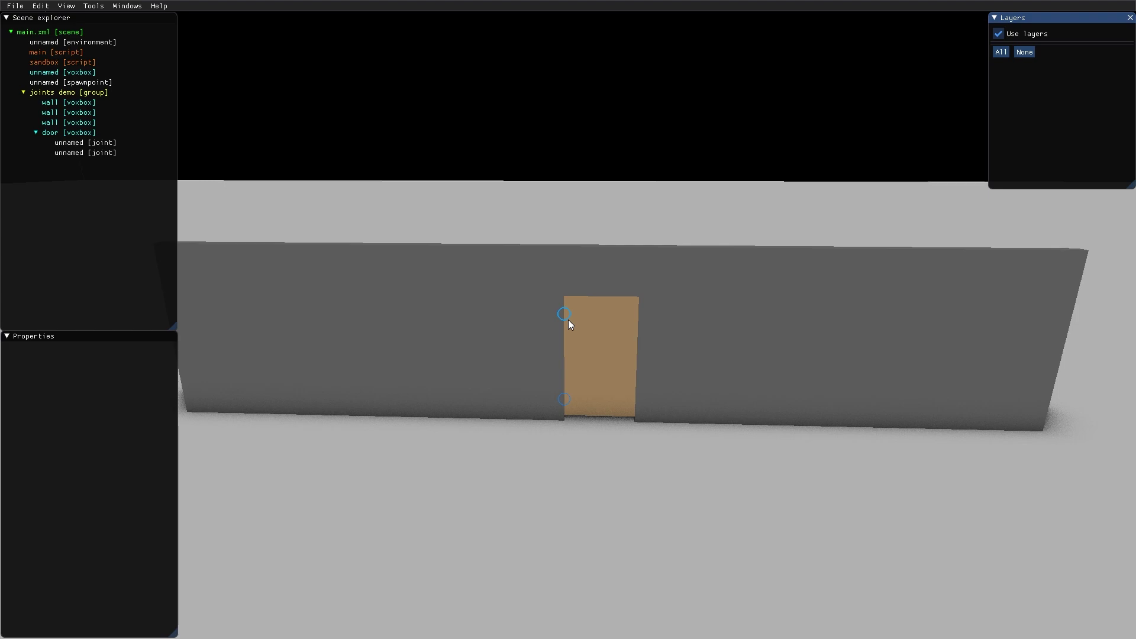
Start another play-test and shoot the door's lower hinge area with the gun
{"action": "key", "text": "F4"}
{"action": "key", "text": "3"}
{"action": "key", "text": "w"}
{"action": "key", "text": "s"}
{"action": "right_click_drag", "start_coordinate": [566, 316], "coordinate": [568, 319]}
{"action": "key", "text": "a"}
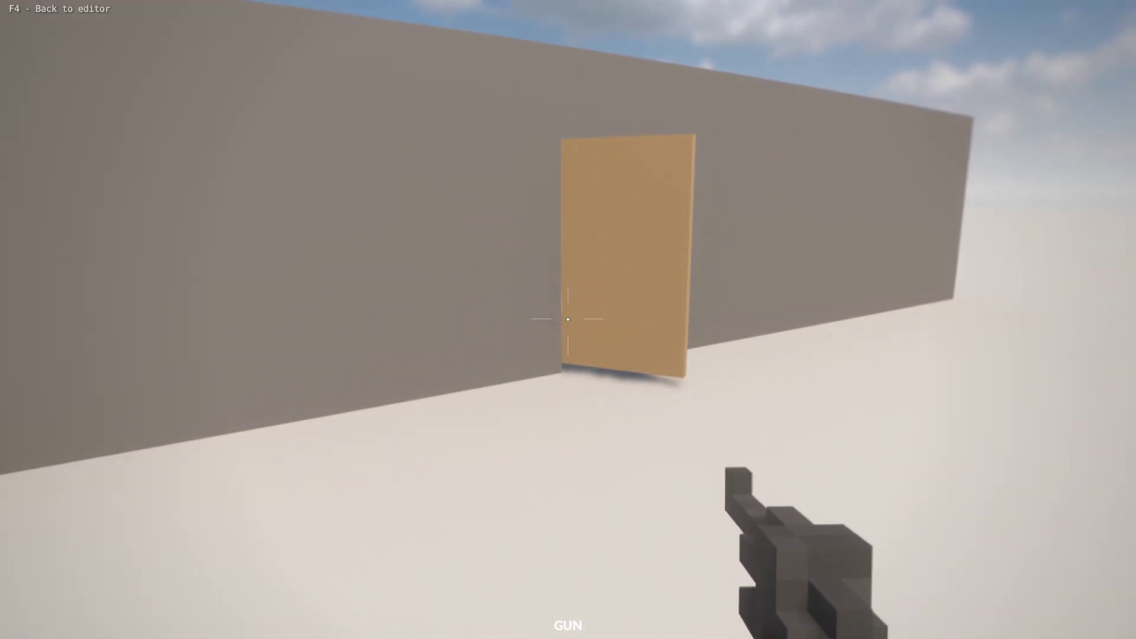
{"action": "left_click", "coordinate": [568, 319]}
{"action": "key", "text": "d"}
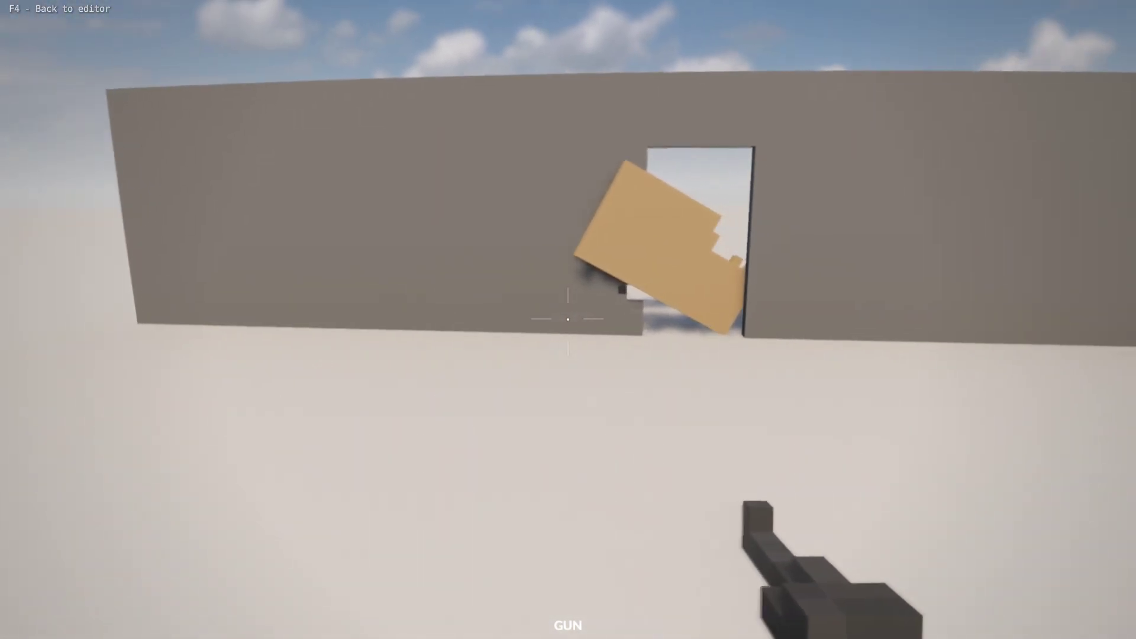
Push the damaged door around to check how it hangs on its joints, and return to the editor
{"action": "key", "text": "w"}
{"action": "right_click_drag", "start_coordinate": [568, 318], "coordinate": [568, 320]}
{"action": "key", "text": "w"}
{"action": "key", "text": "d"}
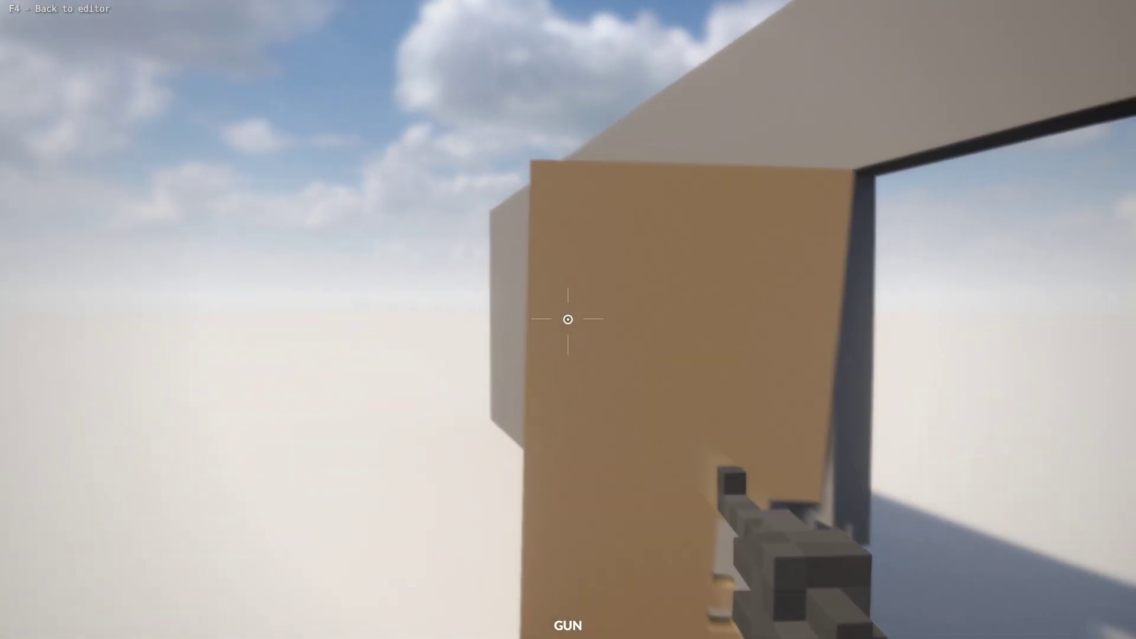
{"action": "key", "text": "s"}
{"action": "key", "text": "w"}
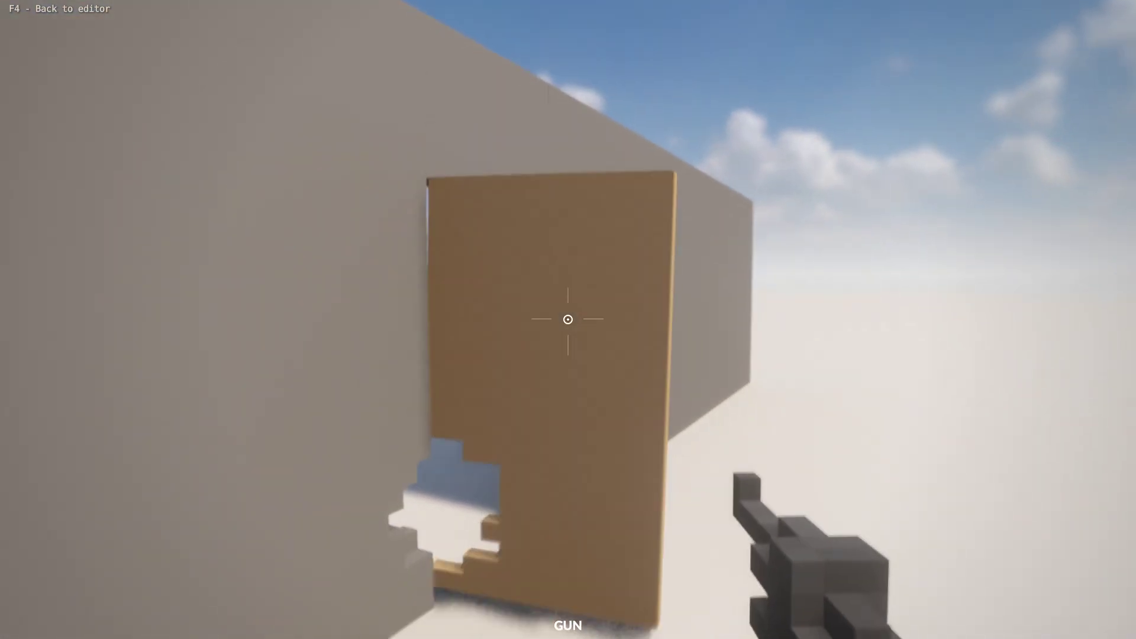
{"action": "key", "text": "F4"}
Duplicate the wall piece above the door and move the copy down to the floor of the doorway at position 11.0 1.0 18.0
{"action": "middle_click_drag", "start_coordinate": [668, 454], "coordinate": [611, 239]}
{"action": "scroll", "coordinate": [574, 326], "scroll_direction": "down", "scroll_amount": 3}
{"action": "right_click_drag", "start_coordinate": [549, 359], "coordinate": [400, 398]}
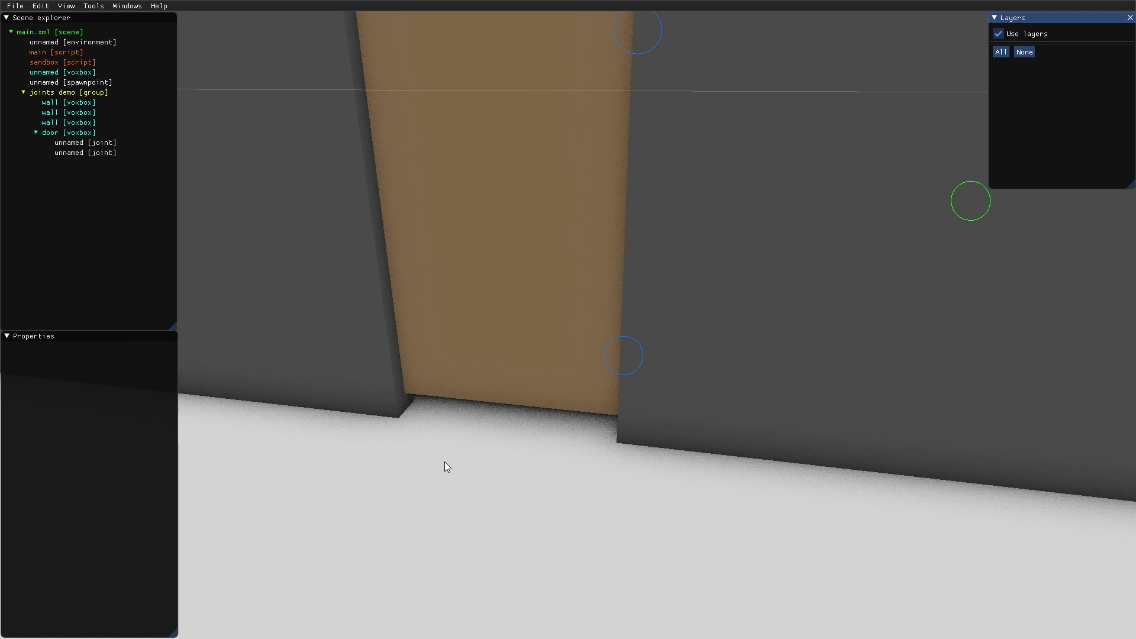
{"action": "right_click_drag", "start_coordinate": [434, 454], "coordinate": [560, 413]}
{"action": "left_click", "coordinate": [670, 404]}
{"action": "scroll", "coordinate": [584, 365], "scroll_direction": "down", "scroll_amount": 3}
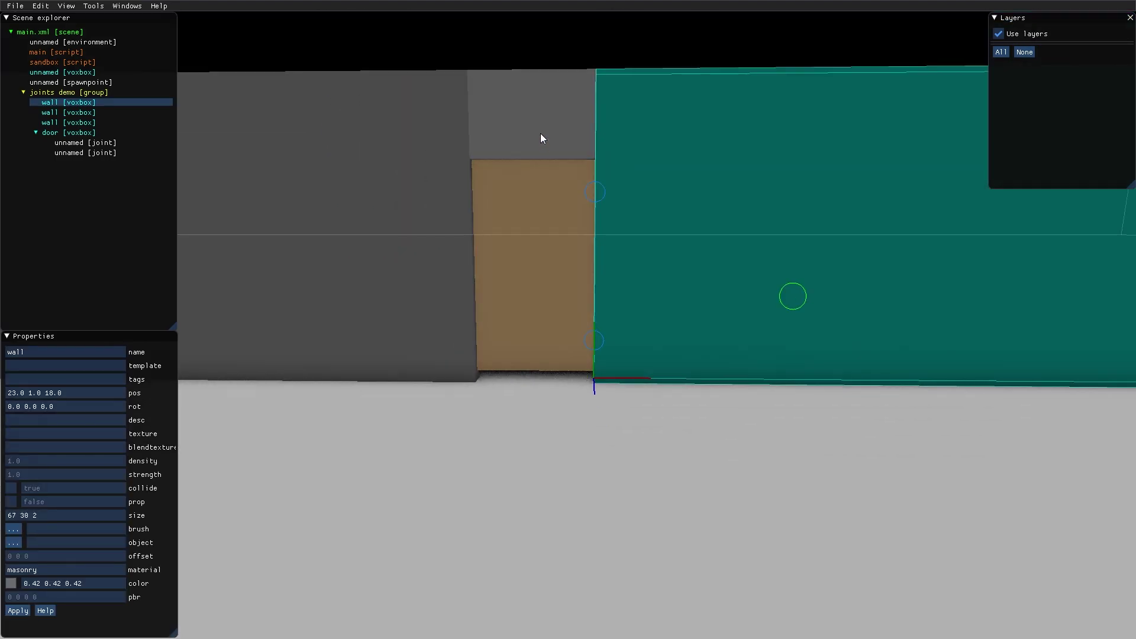
{"action": "key", "text": "ctrl+d"}
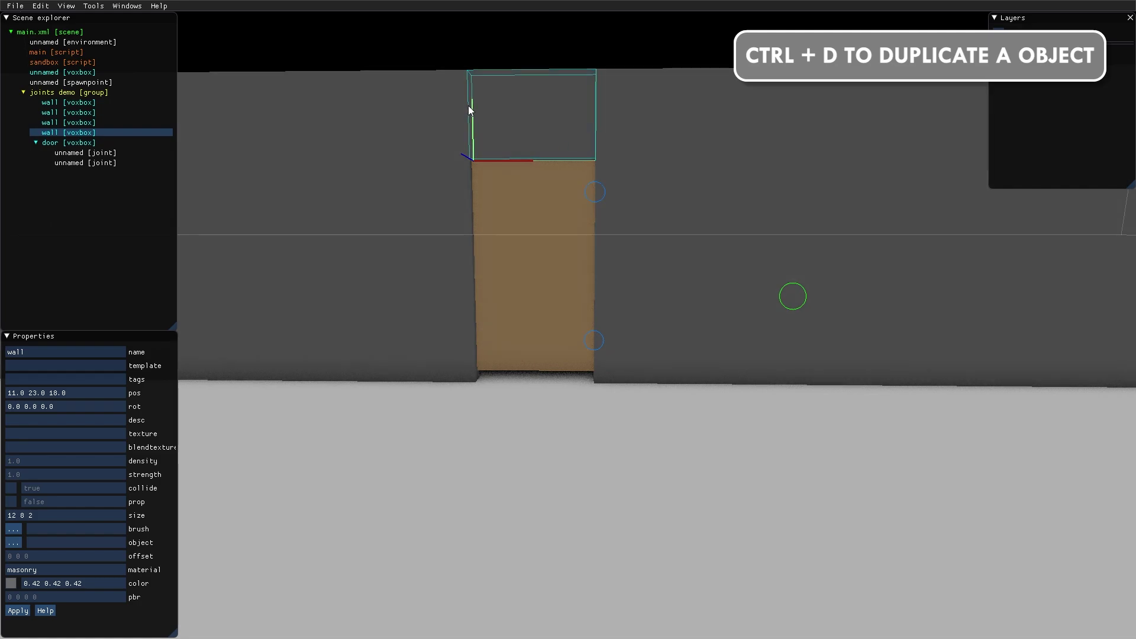
{"action": "left_click_drag", "start_coordinate": [471, 106], "coordinate": [485, 333]}
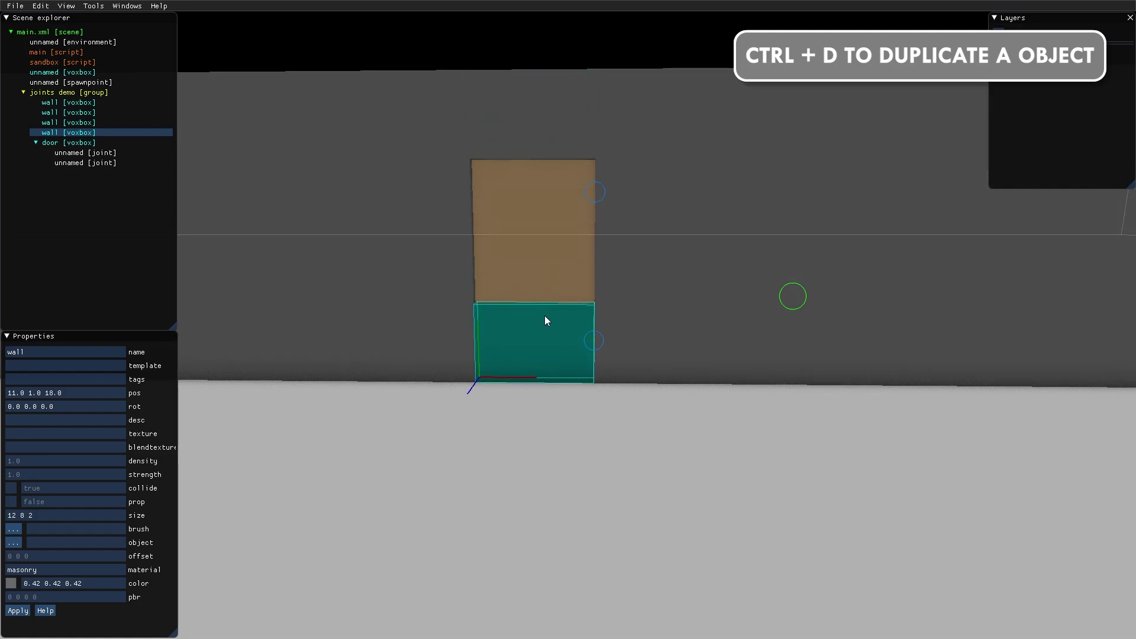
Shrink the duplicated wall piece to 12 2 1 at position 11.0 1.0 19.0 as a doorstop strip, and play-test it
{"action": "right_click_drag", "start_coordinate": [544, 315], "coordinate": [592, 308]}
{"action": "left_click_drag", "start_coordinate": [588, 328], "coordinate": [585, 389]}
{"action": "right_click_drag", "start_coordinate": [535, 403], "coordinate": [615, 423]}
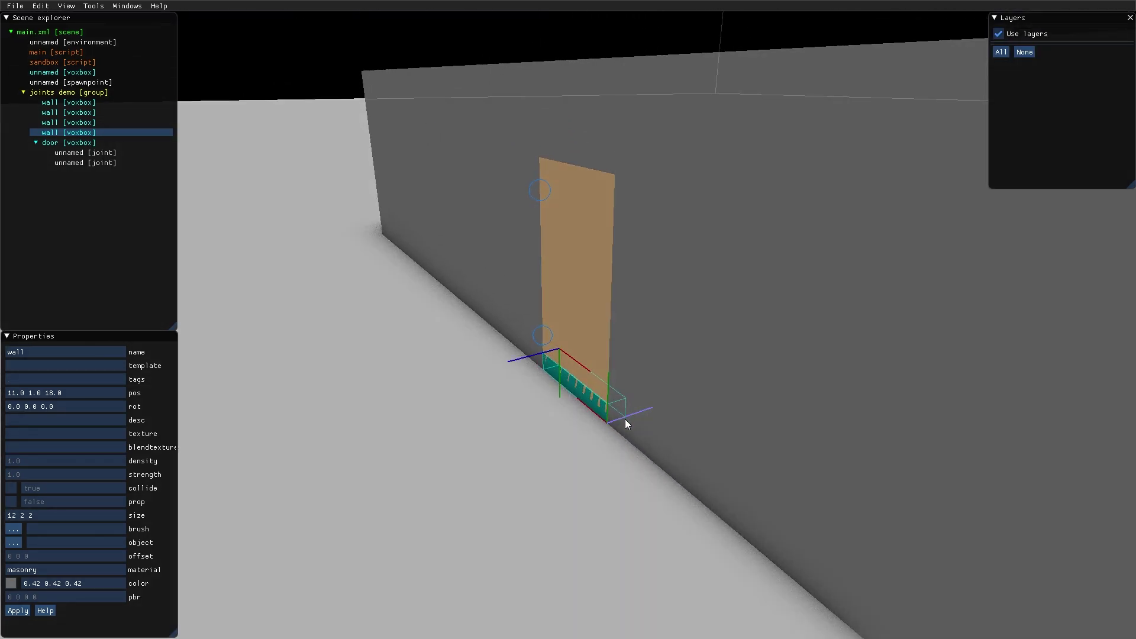
{"action": "left_click_drag", "start_coordinate": [629, 417], "coordinate": [639, 415]}
{"action": "right_click_drag", "start_coordinate": [569, 439], "coordinate": [595, 408]}
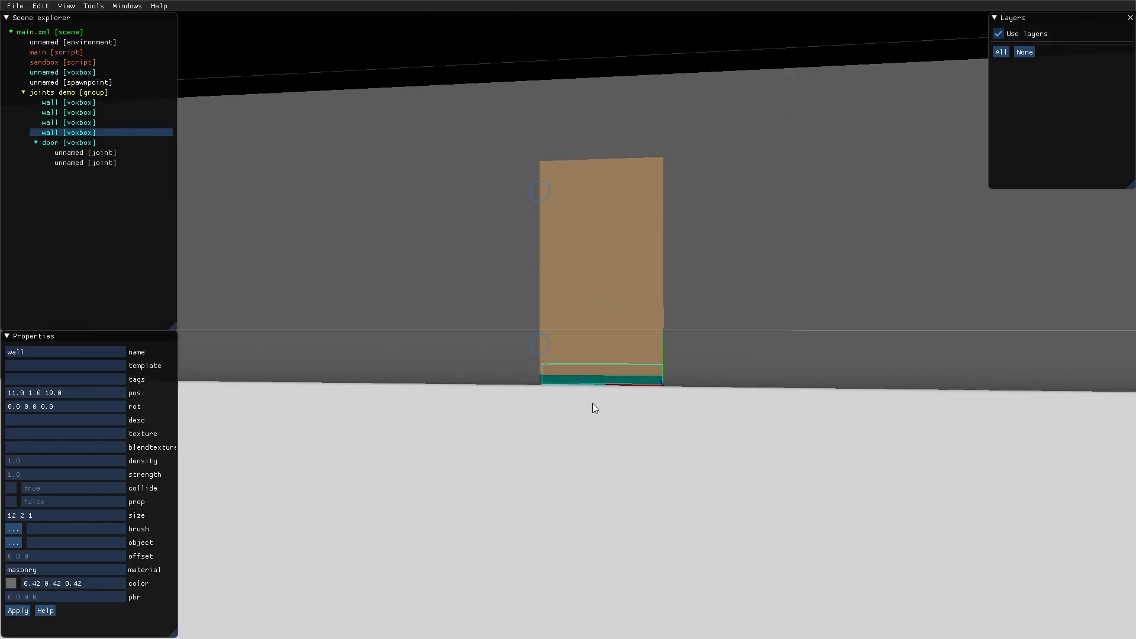
{"action": "key", "text": "F4"}
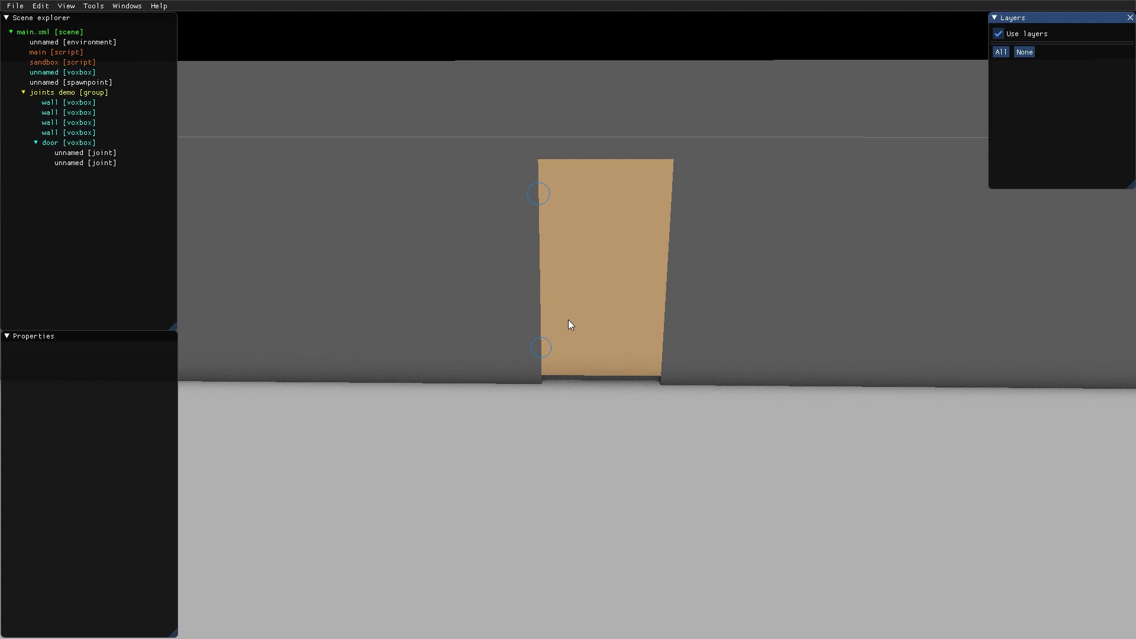
Duplicate the door's upper joint and move the copy to mid-height on the opposite door edge at 0.0 11.0 0.0
{"action": "left_click", "coordinate": [540, 193]}
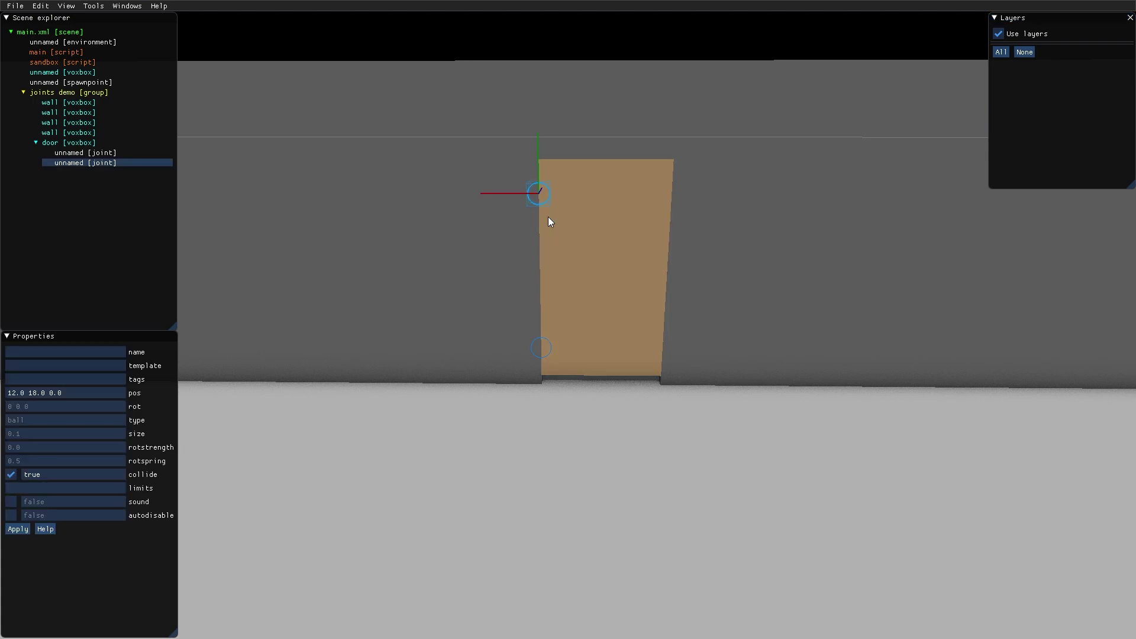
{"action": "key", "text": "ctrl+d"}
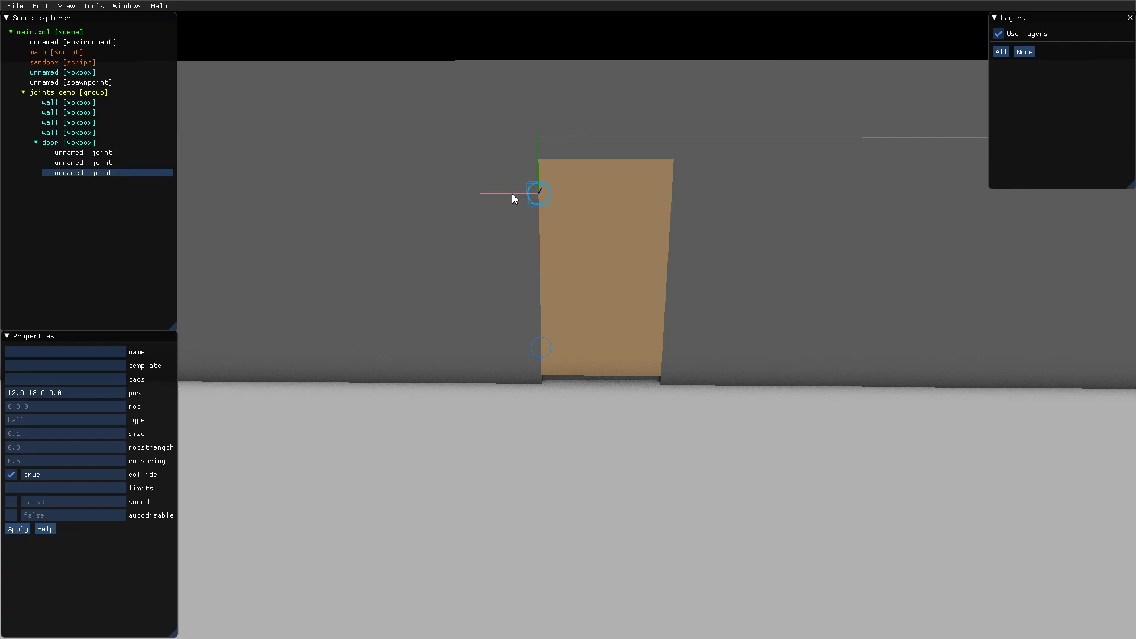
{"action": "left_click_drag", "start_coordinate": [512, 193], "coordinate": [653, 215]}
{"action": "left_click_drag", "start_coordinate": [673, 158], "coordinate": [667, 240]}
{"action": "scroll", "coordinate": [705, 355], "scroll_direction": "up", "scroll_amount": 5}
{"action": "right_click_drag", "start_coordinate": [740, 317], "coordinate": [741, 280]}
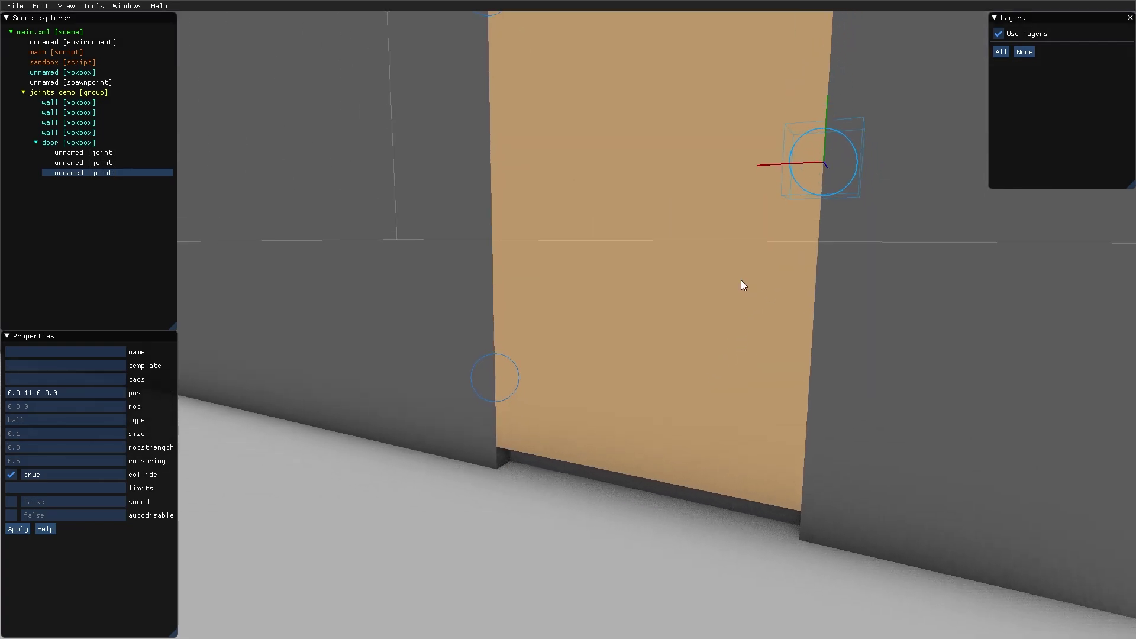
Add a new voxbox as a child of the door and set its color to grey 0.57 0.57 0.57
{"action": "middle_click_drag", "start_coordinate": [741, 280], "coordinate": [658, 290]}
{"action": "right_click_drag", "start_coordinate": [659, 290], "coordinate": [666, 256]}
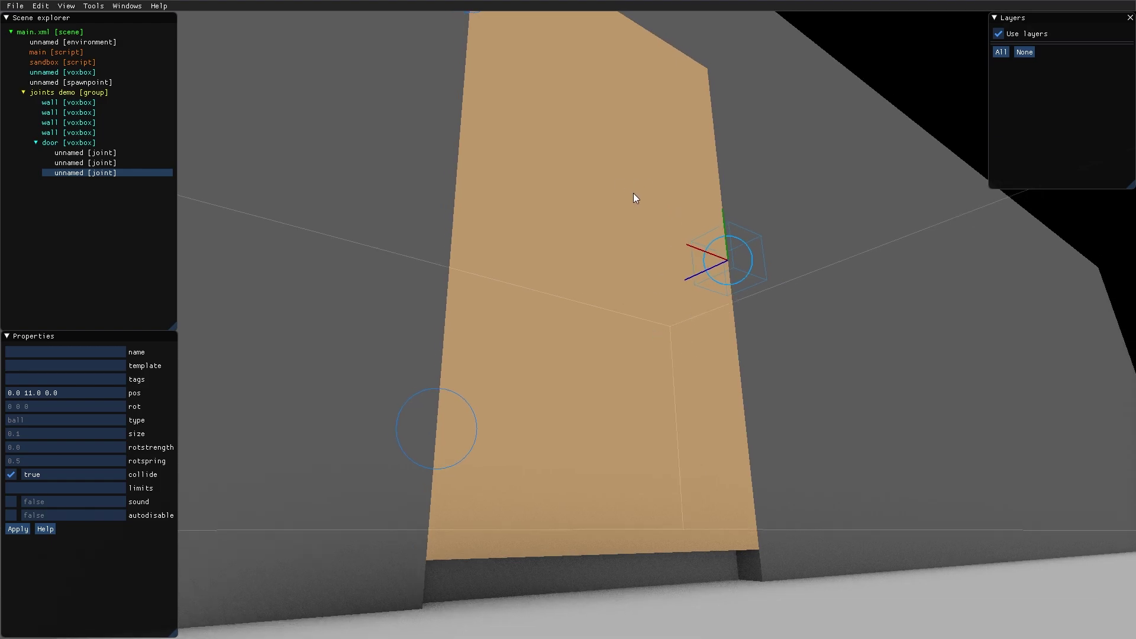
{"action": "right_click_drag", "start_coordinate": [633, 197], "coordinate": [623, 202]}
{"action": "left_click", "coordinate": [583, 187]}
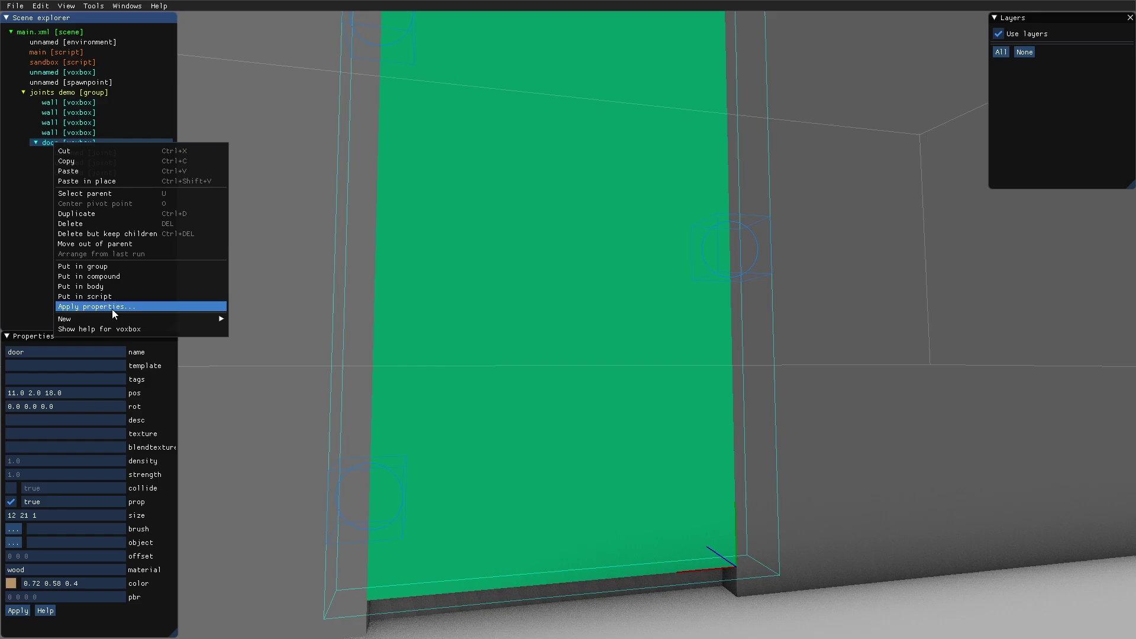
{"action": "mouse_move", "coordinate": [110, 319]}
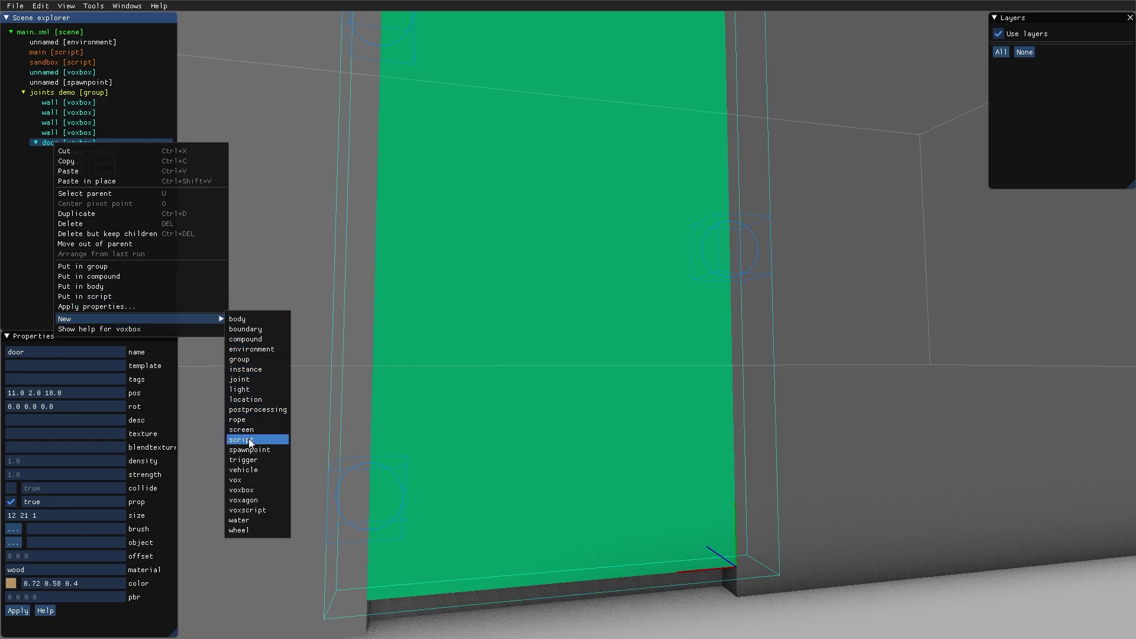
{"action": "left_click", "coordinate": [250, 490]}
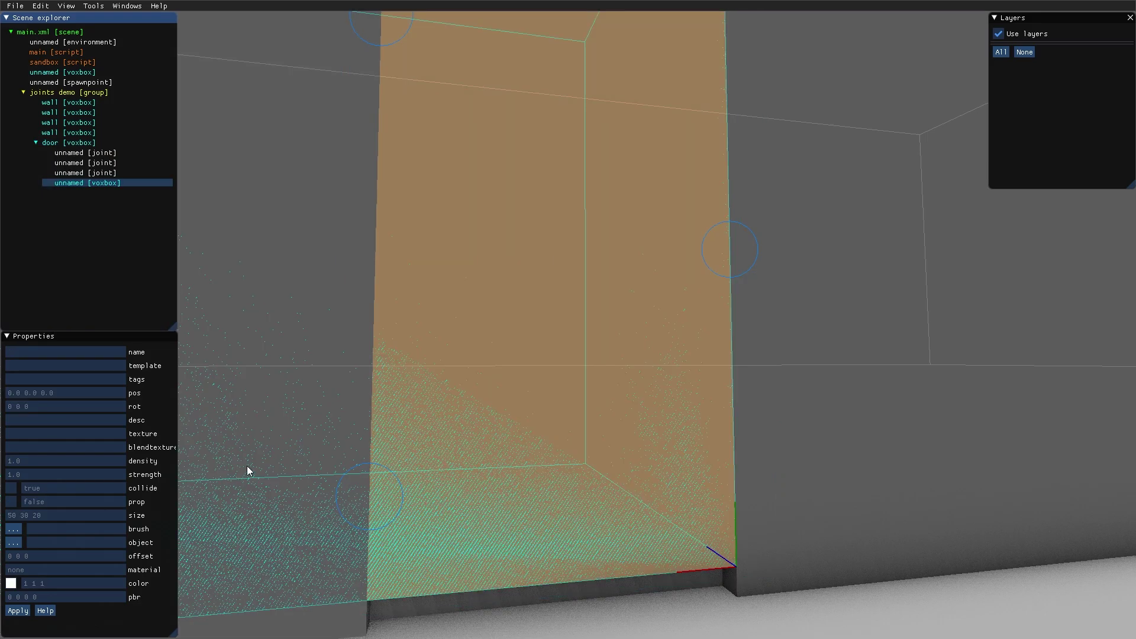
{"action": "left_click", "coordinate": [10, 584]}
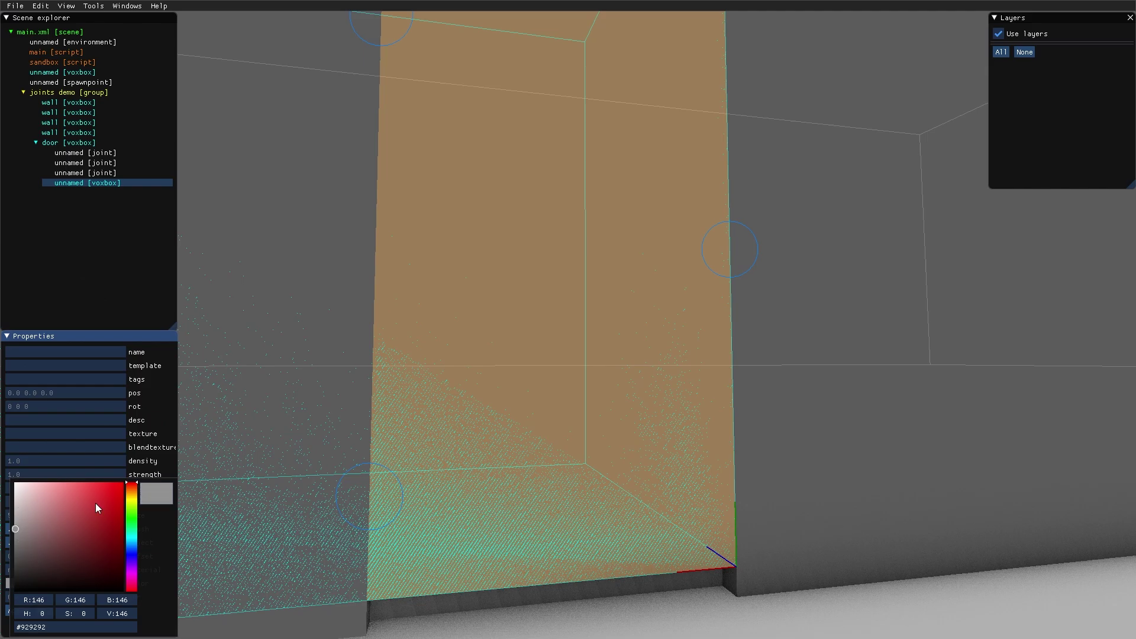
{"action": "left_click", "coordinate": [64, 319]}
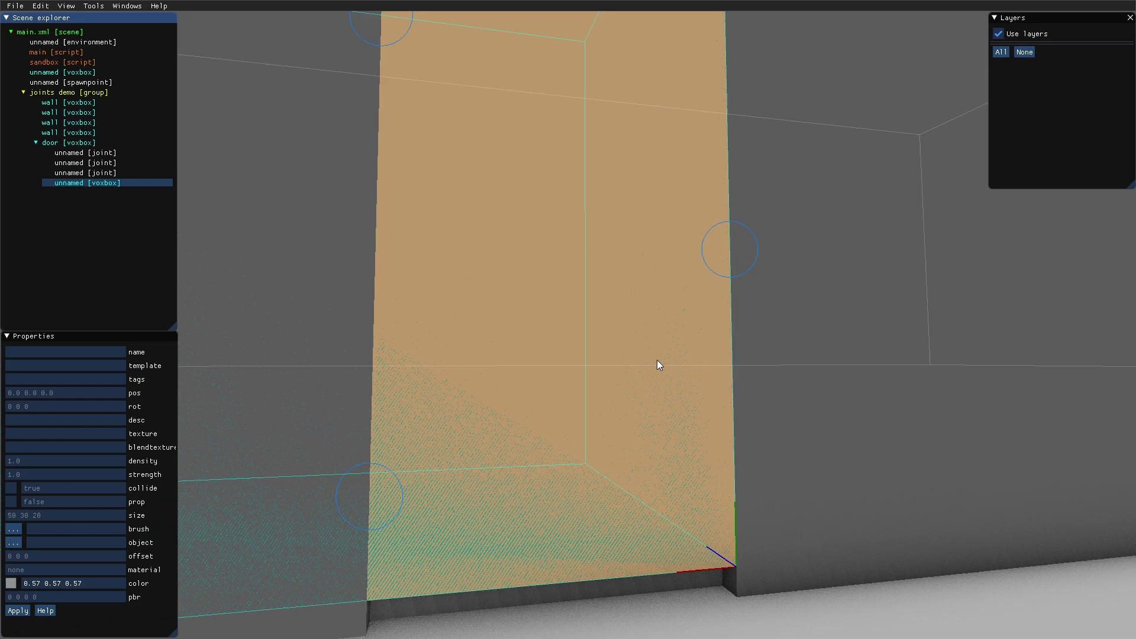
Resize the grey voxbox to 6 3 1 and place it at 0.0 9.0 0.0, beside the new joint
{"action": "right_click_drag", "start_coordinate": [657, 360], "coordinate": [598, 351]}
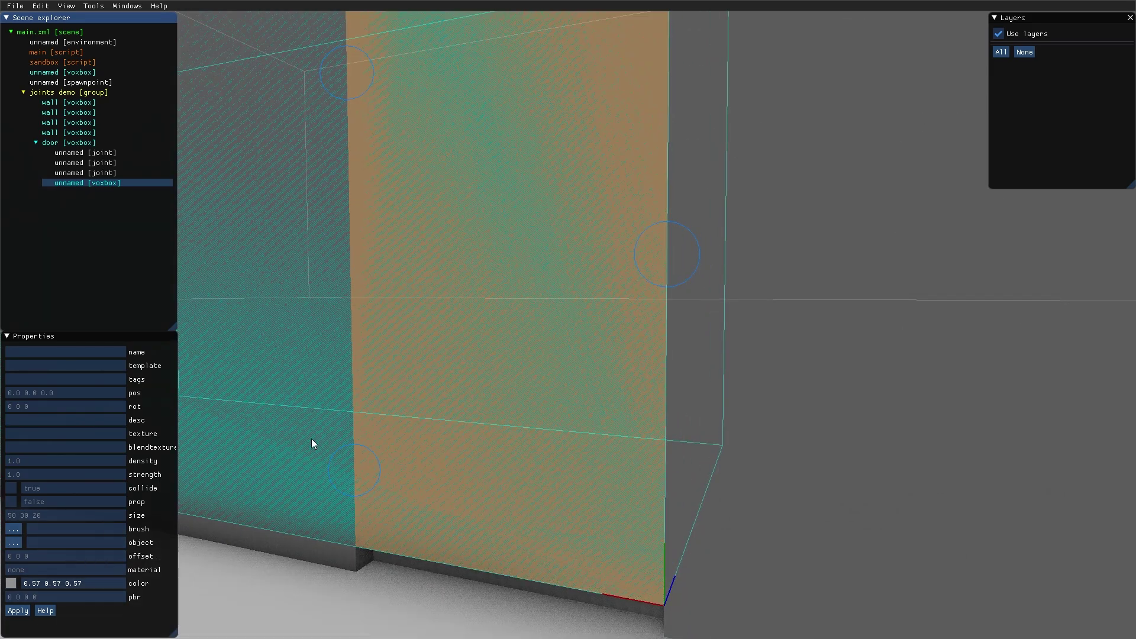
{"action": "scroll", "coordinate": [468, 378], "scroll_direction": "down", "scroll_amount": 5}
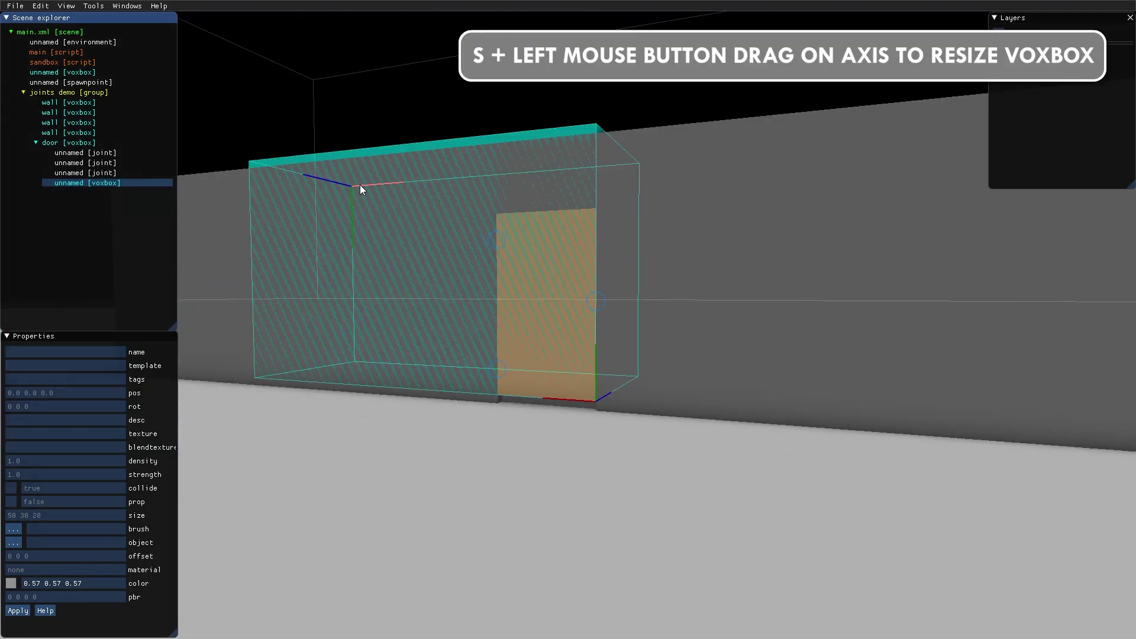
{"action": "left_click_drag", "start_coordinate": [624, 204], "coordinate": [622, 200]}
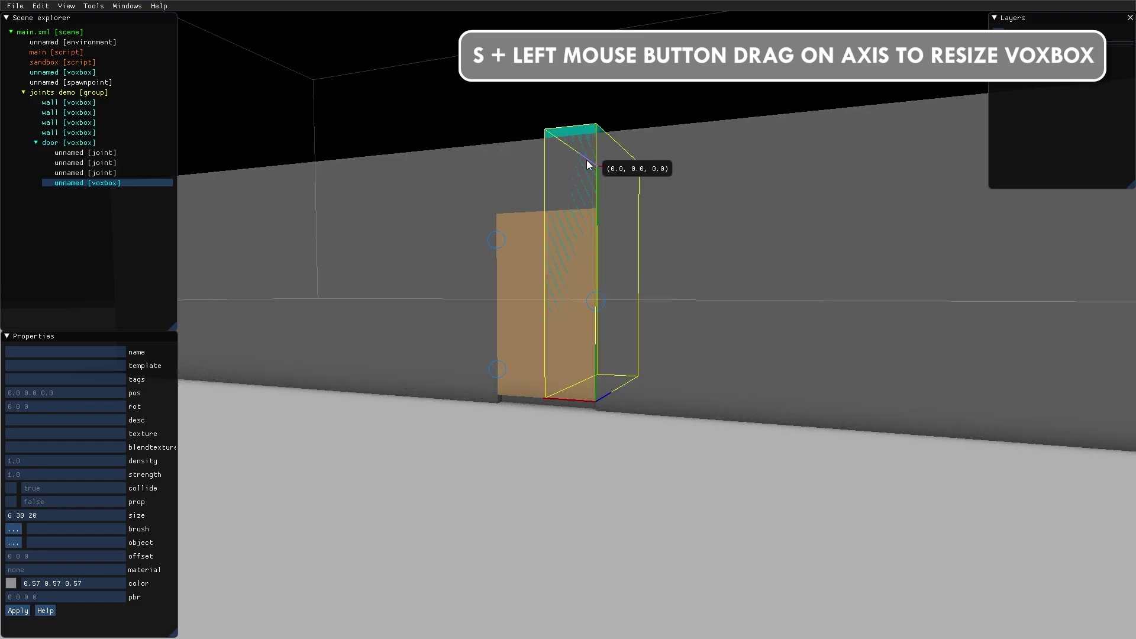
{"action": "left_click_drag", "start_coordinate": [587, 160], "coordinate": [567, 314]}
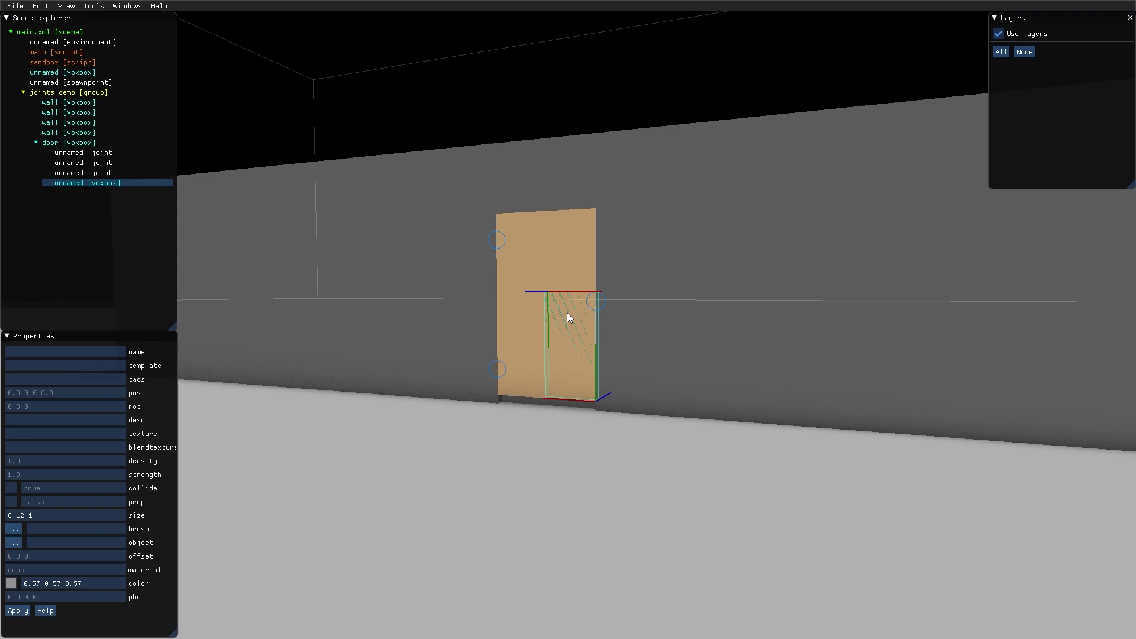
{"action": "left_click_drag", "start_coordinate": [596, 389], "coordinate": [606, 297]}
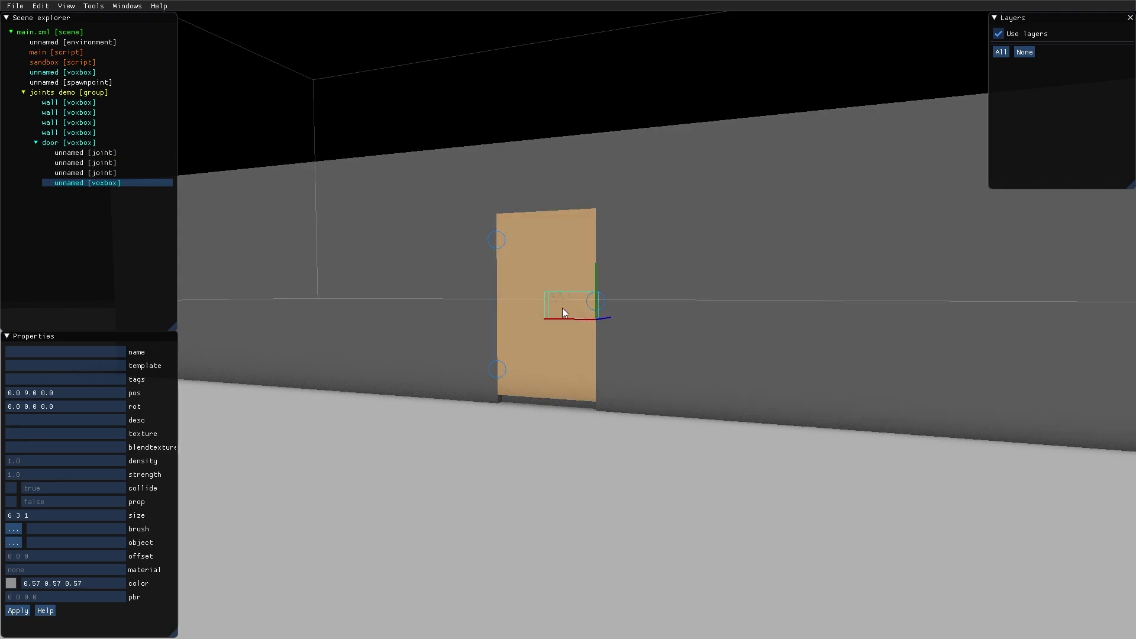
Shrink the grey voxbox on the door to size 1 2 1 at position 0.0 10.0 0.0, around the latch joint
{"action": "scroll", "coordinate": [565, 308], "scroll_direction": "up", "scroll_amount": 5}
{"action": "right_click_drag", "start_coordinate": [571, 293], "coordinate": [598, 269]}
{"action": "left_click_drag", "start_coordinate": [615, 252], "coordinate": [619, 249]}
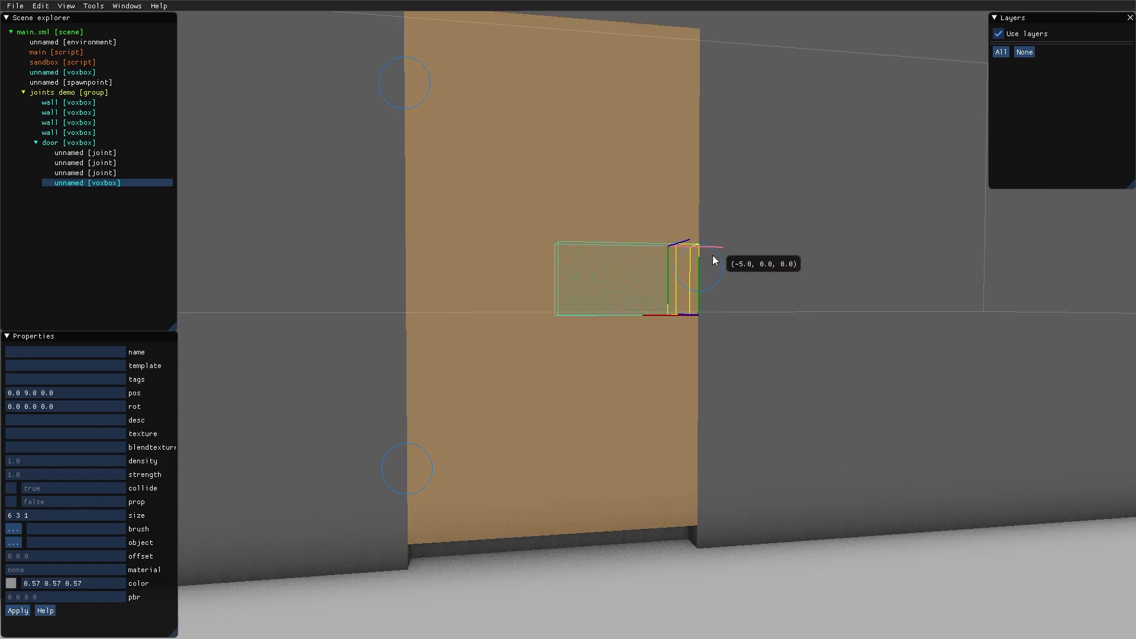
{"action": "left_click_drag", "start_coordinate": [714, 260], "coordinate": [714, 260]}
{"action": "right_click_drag", "start_coordinate": [746, 287], "coordinate": [680, 307]}
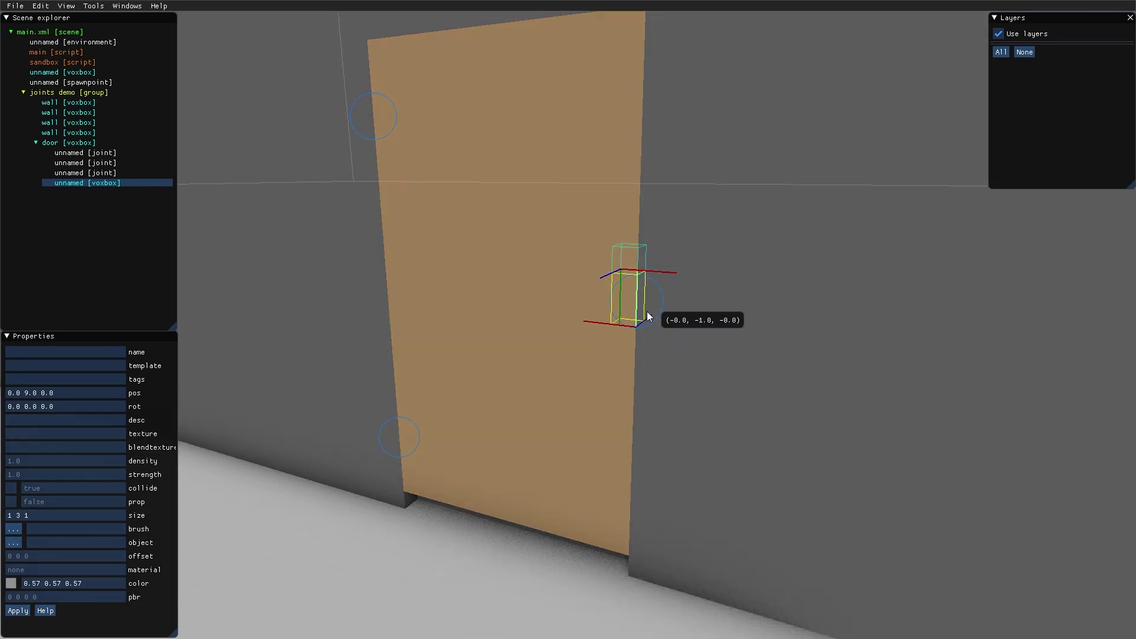
{"action": "left_click_drag", "start_coordinate": [648, 312], "coordinate": [647, 312]}
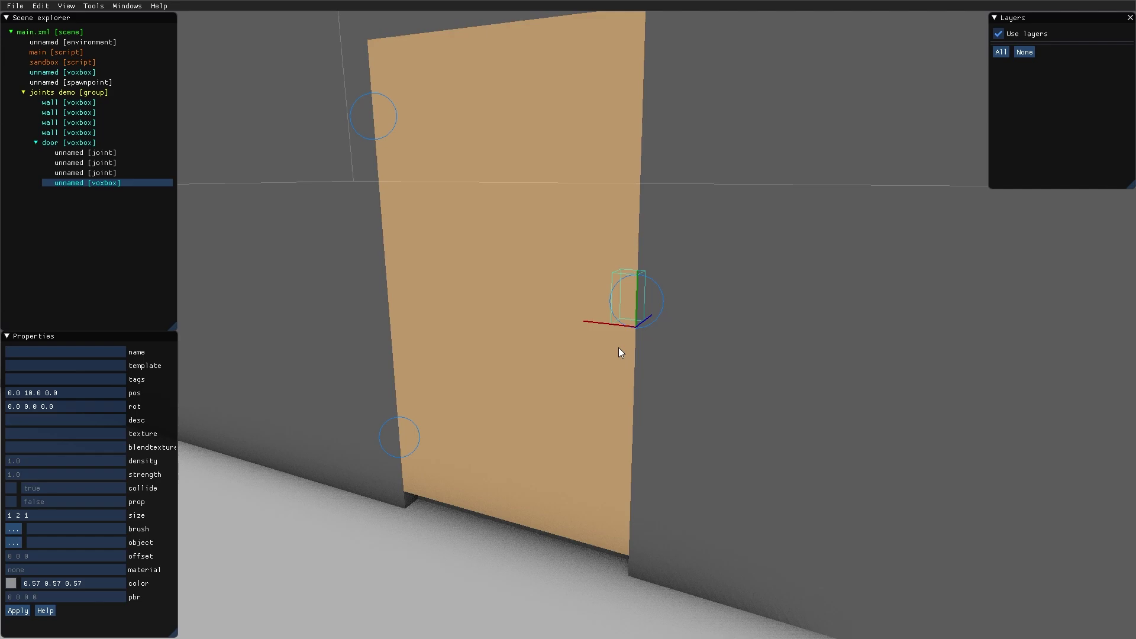
Set the small grey voxbox's material to metal
{"action": "mouse_move", "coordinate": [619, 350]}
{"action": "right_mouse_down"}
{"action": "mouse_move", "coordinate": [674, 327]}
{"action": "mouse_move", "coordinate": [722, 347]}
{"action": "mouse_move", "coordinate": [630, 347]}
{"action": "right_mouse_up"}
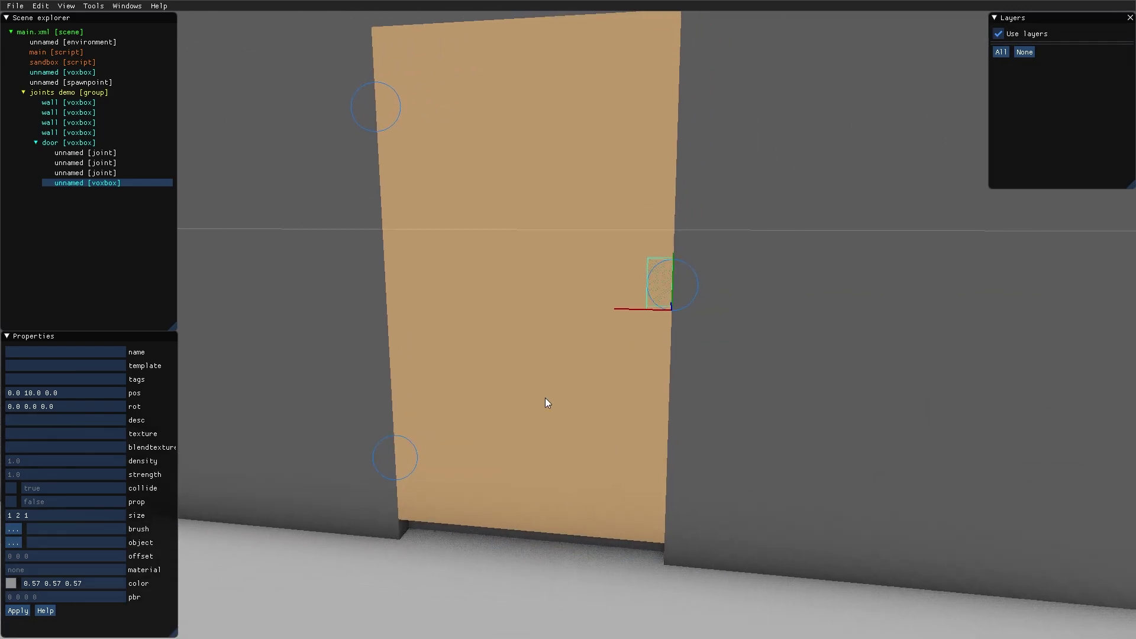
{"action": "right_click_drag", "start_coordinate": [471, 449], "coordinate": [490, 415]}
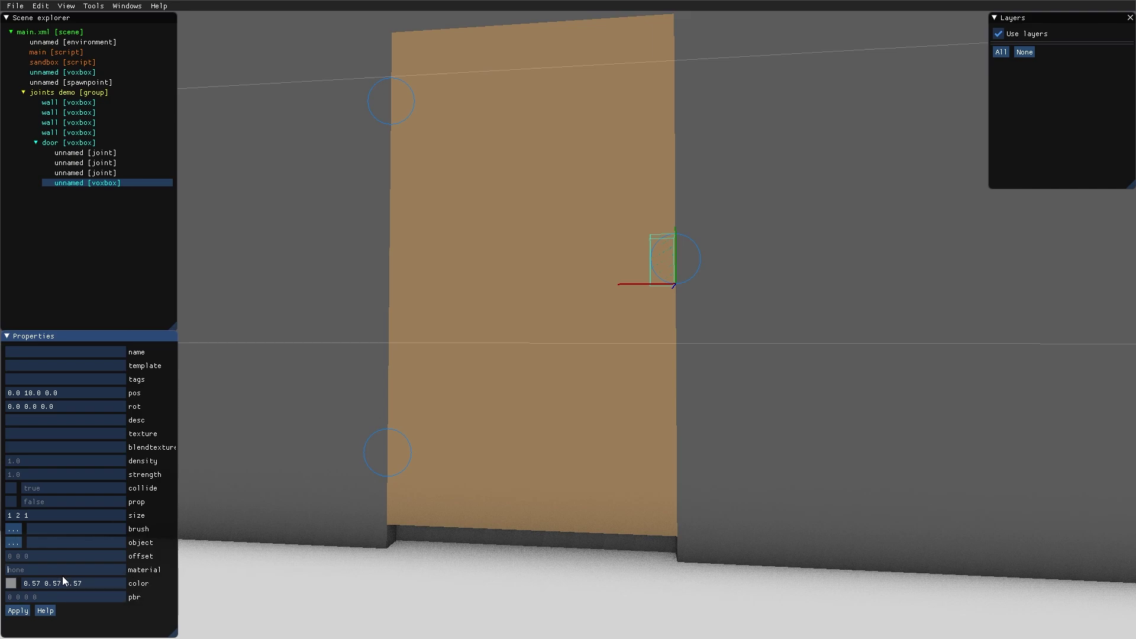
{"action": "type", "text": "metal"}
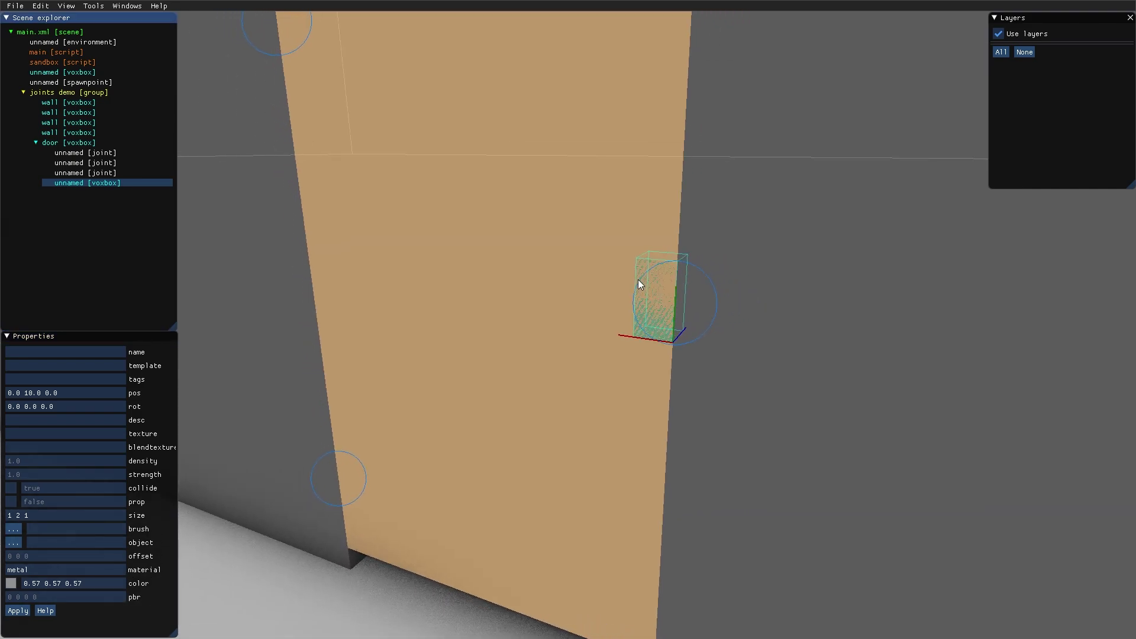
{"action": "scroll", "coordinate": [590, 276], "scroll_direction": "down", "scroll_amount": 3}
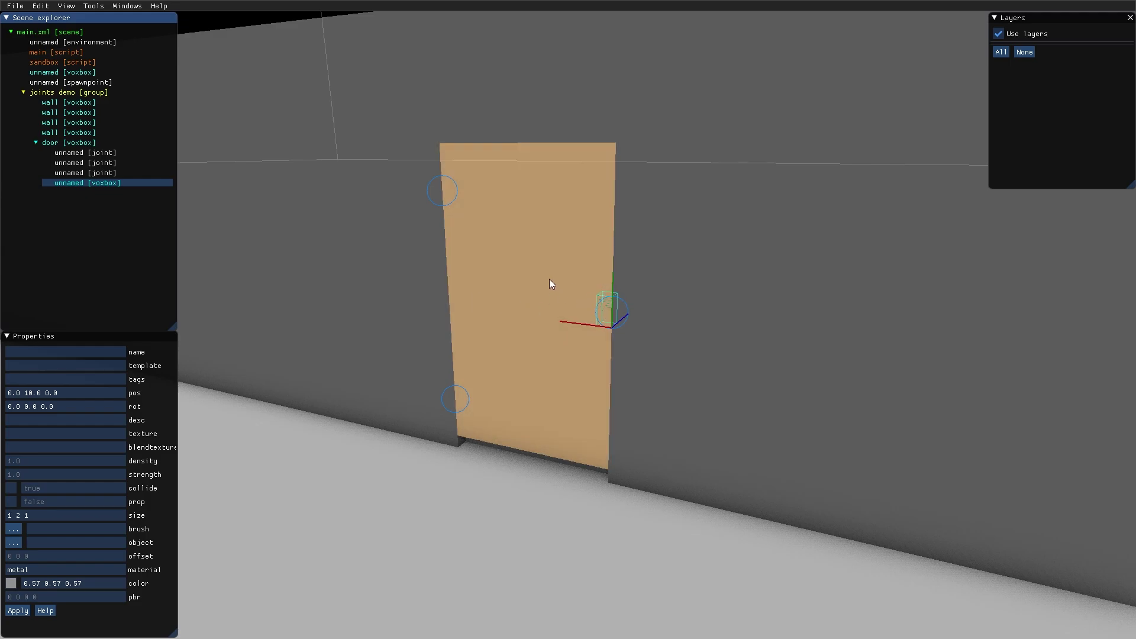
Play-test the level: equip the gun, walk up to the door and try to pull it open against the latch
{"action": "right_click_drag", "start_coordinate": [508, 312], "coordinate": [591, 308]}
{"action": "scroll", "coordinate": [590, 308], "scroll_direction": "down", "scroll_amount": 4}
{"action": "key", "text": "F5"}
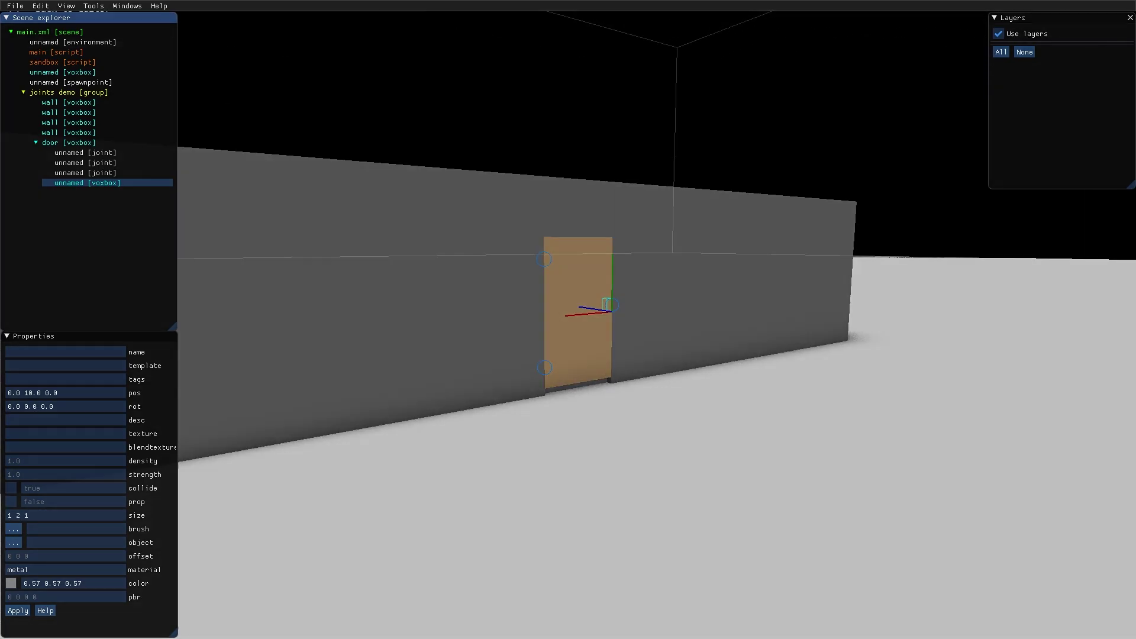
{"action": "key", "text": "3"}
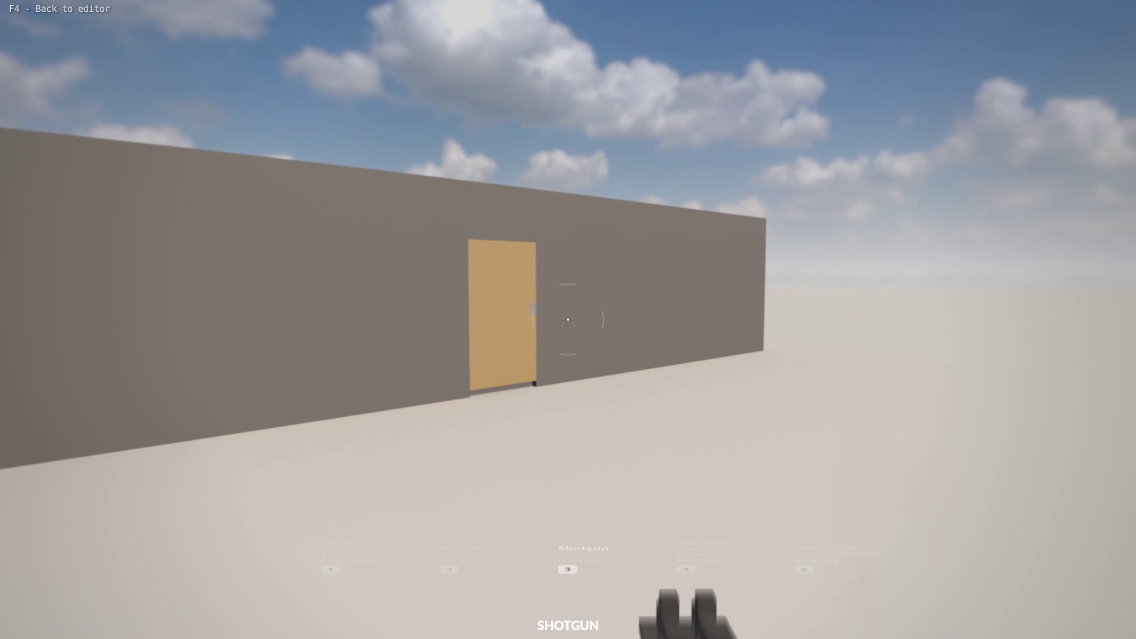
{"action": "key", "text": "3"}
{"action": "key", "text": "w"}
{"action": "key", "text": "w"}
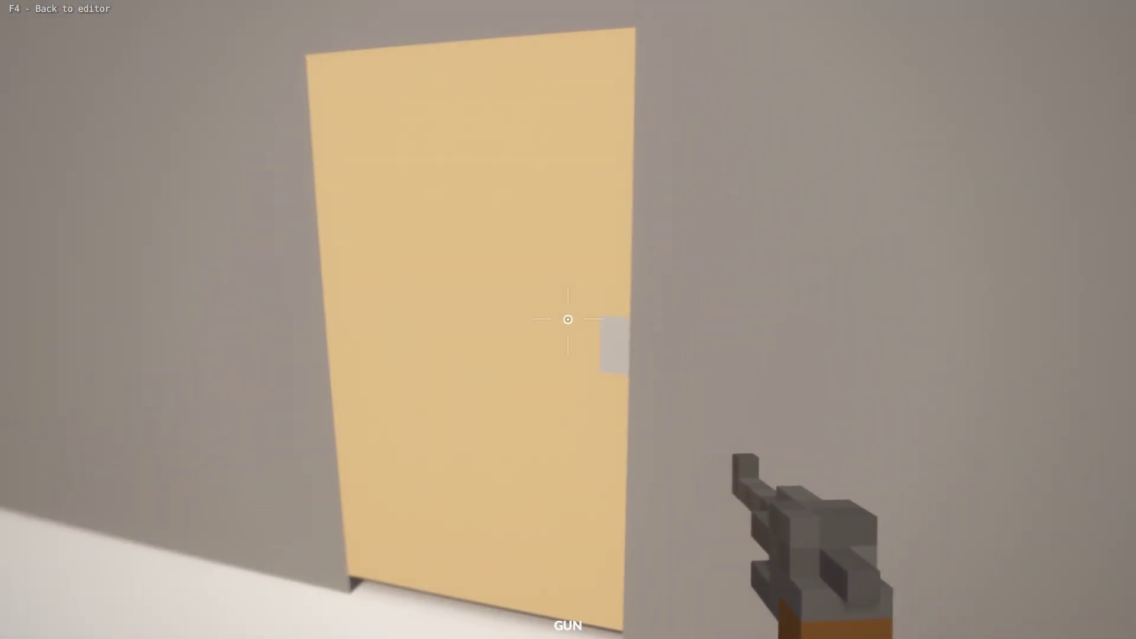
{"action": "right_click", "coordinate": [568, 319]}
{"action": "right_click", "coordinate": [568, 320]}
{"action": "key", "text": "s"}
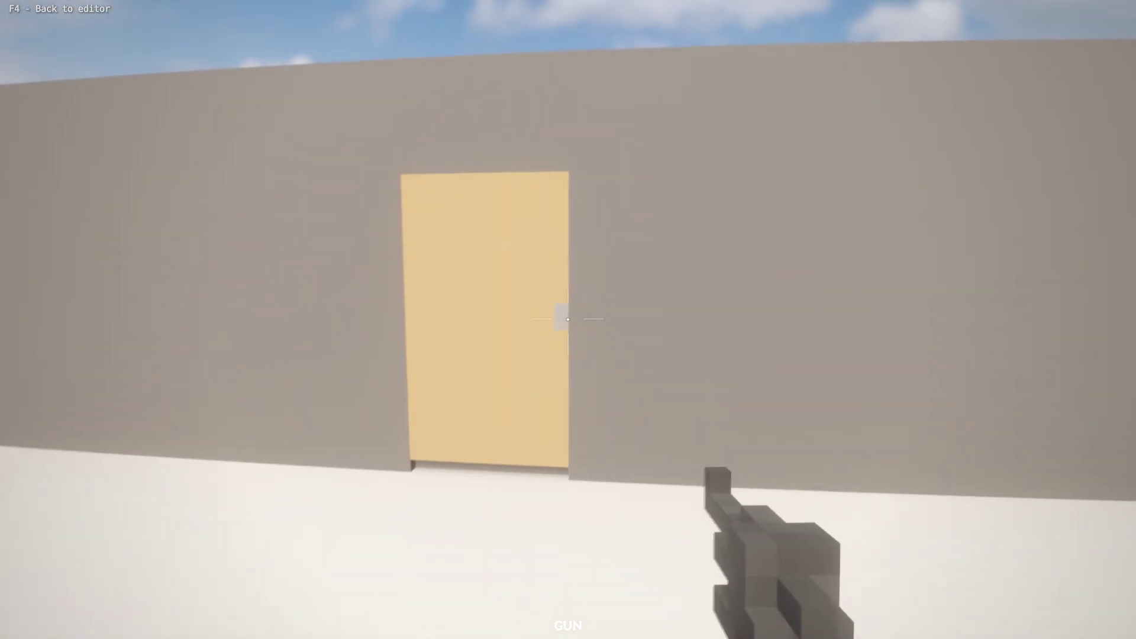
Shoot the latch plate out of the door edge and try moving the door again
{"action": "left_click", "coordinate": [568, 320]}
{"action": "key", "text": "w"}
{"action": "right_click_drag", "start_coordinate": [568, 320], "coordinate": [567, 317]}
{"action": "key", "text": "s"}
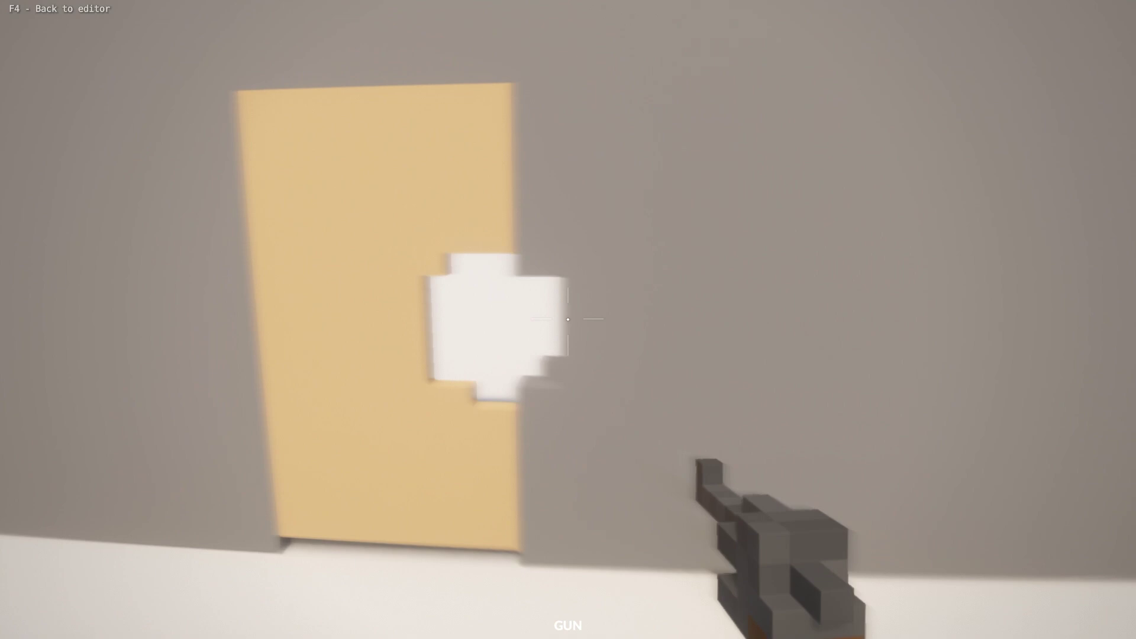
Return to the editor and delete the latch joint at mid-height on the door's edge
{"action": "key", "text": "F4"}
{"action": "left_click", "coordinate": [613, 304]}
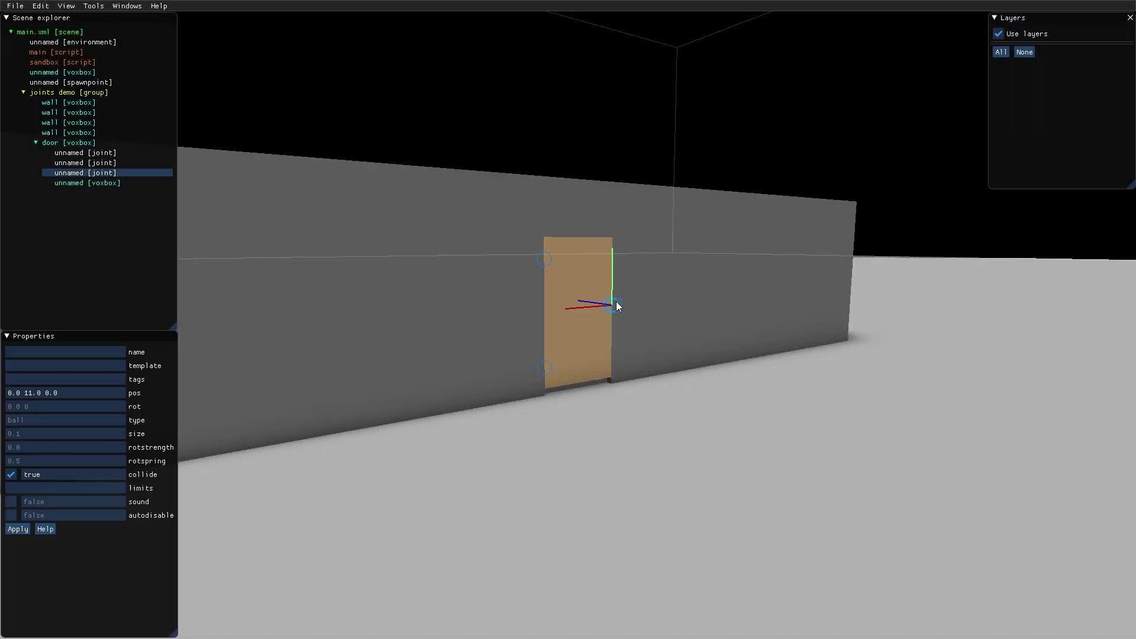
{"action": "key", "text": "Delete"}
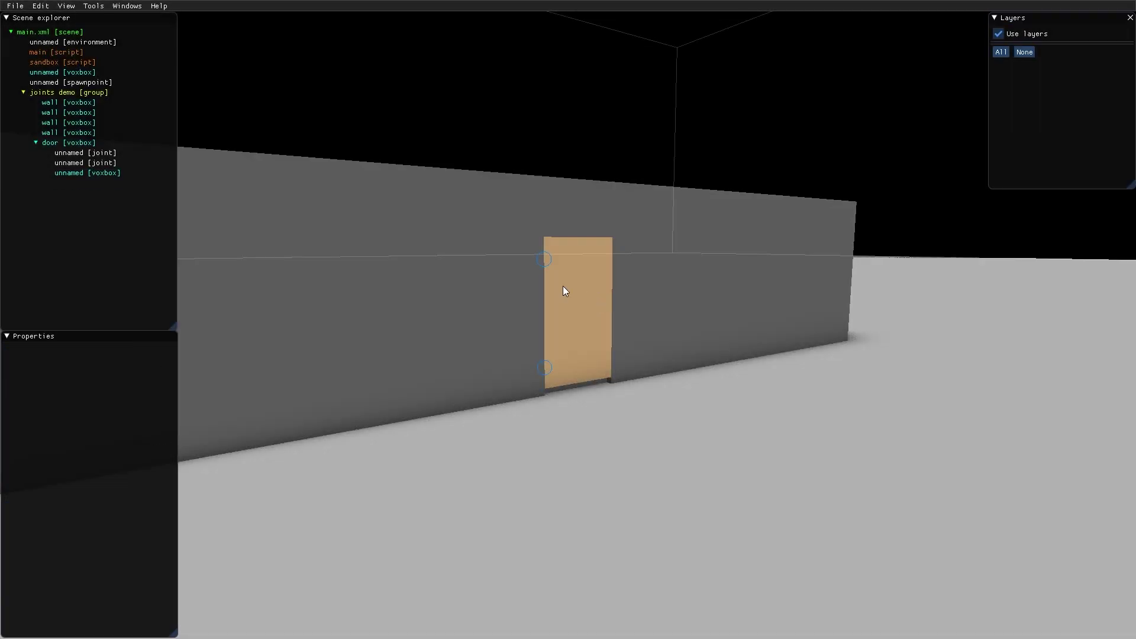
Move the metal voxbox to the door's hinge edge and duplicate it so both hinge joints have a metal plate
{"action": "scroll", "coordinate": [563, 286], "scroll_direction": "up", "scroll_amount": 5}
{"action": "left_click", "coordinate": [99, 173]}
{"action": "right_click_drag", "start_coordinate": [802, 320], "coordinate": [712, 321]}
{"action": "middle_click_drag", "start_coordinate": [712, 321], "coordinate": [819, 326]}
{"action": "left_click_drag", "start_coordinate": [817, 329], "coordinate": [629, 353]}
{"action": "middle_click_drag", "start_coordinate": [629, 352], "coordinate": [679, 285]}
{"action": "left_click_drag", "start_coordinate": [679, 286], "coordinate": [680, 438]}
{"action": "key", "text": "ctrl+d"}
Play-test the door with its metal hinge plates, shooting both hinges out with the gun, and return to the editor
{"action": "key", "text": "F5"}
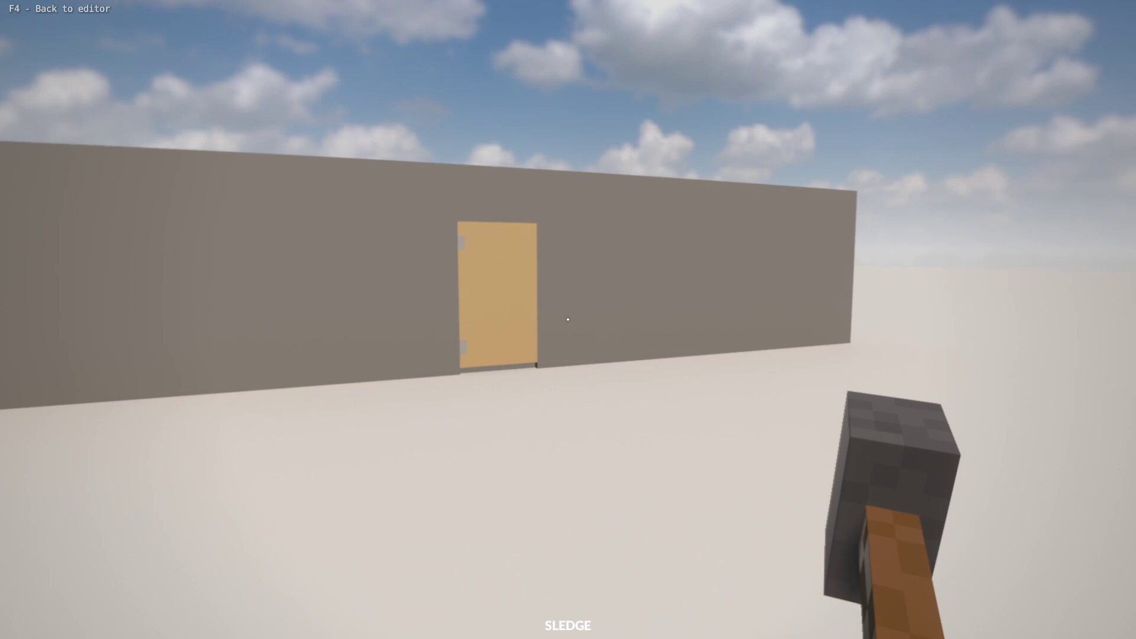
{"action": "key", "text": "w"}
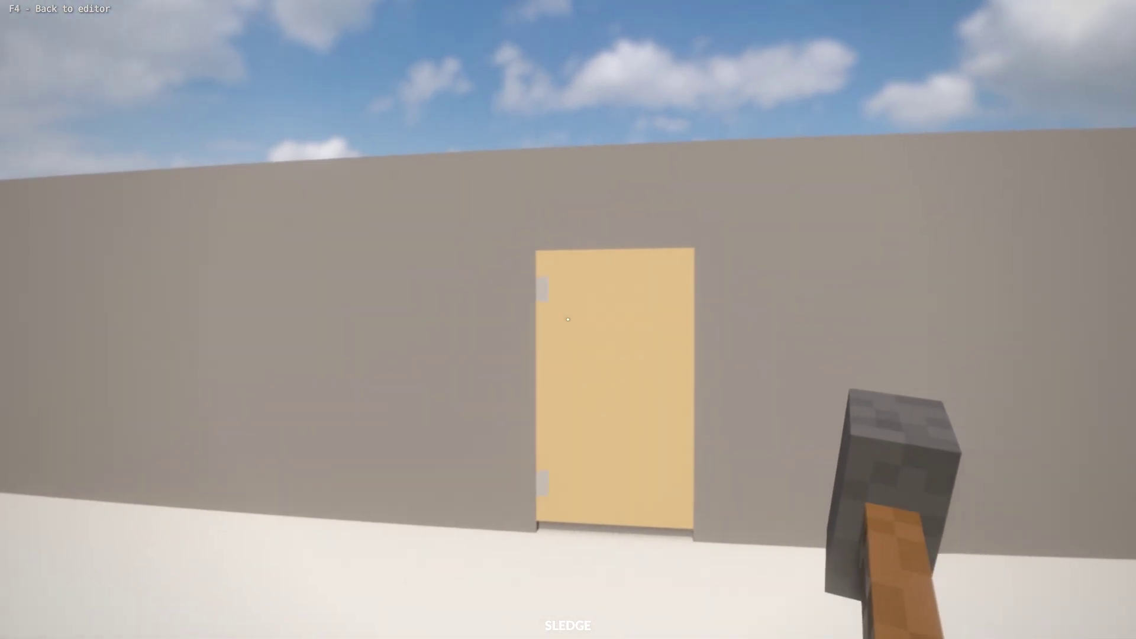
{"action": "key", "text": "s"}
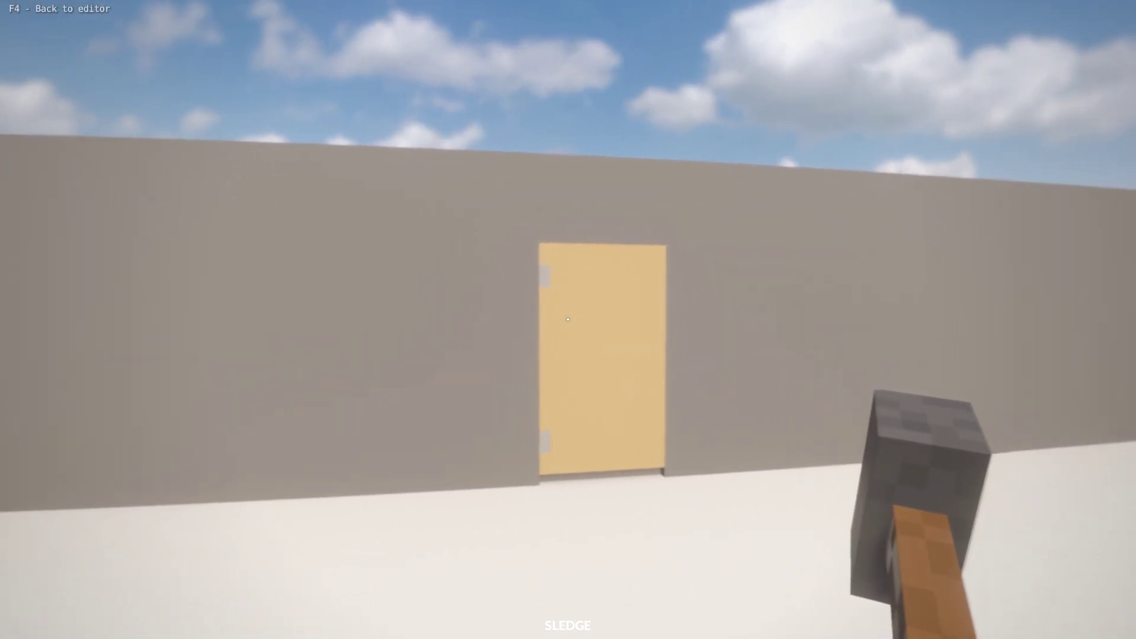
{"action": "key", "text": "3"}
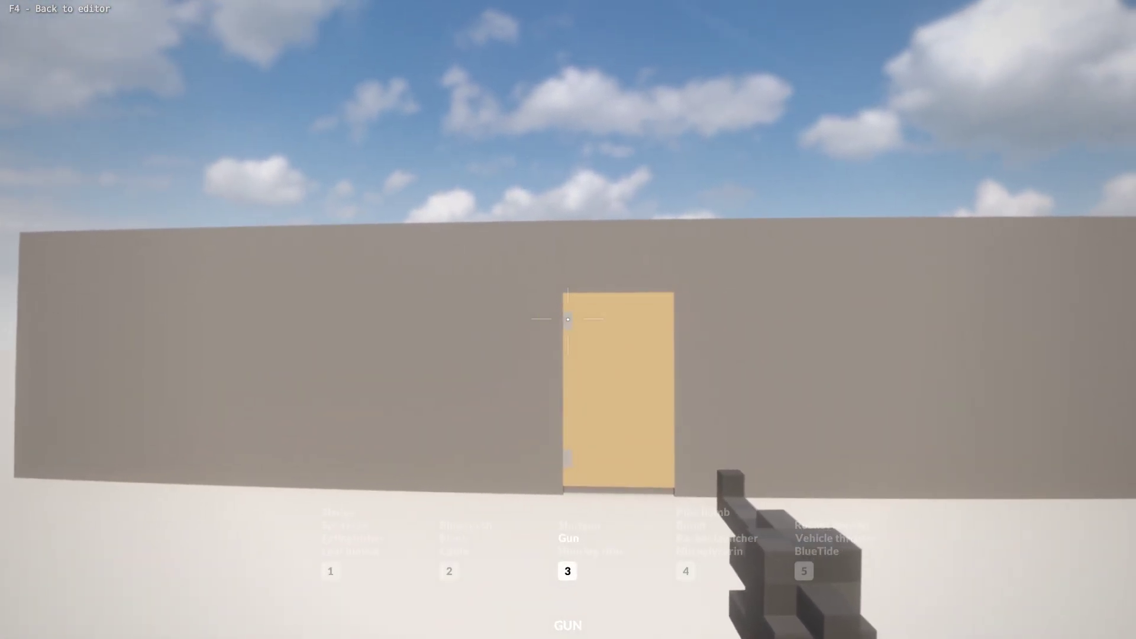
{"action": "left_click", "coordinate": [567, 319]}
{"action": "key", "text": "w"}
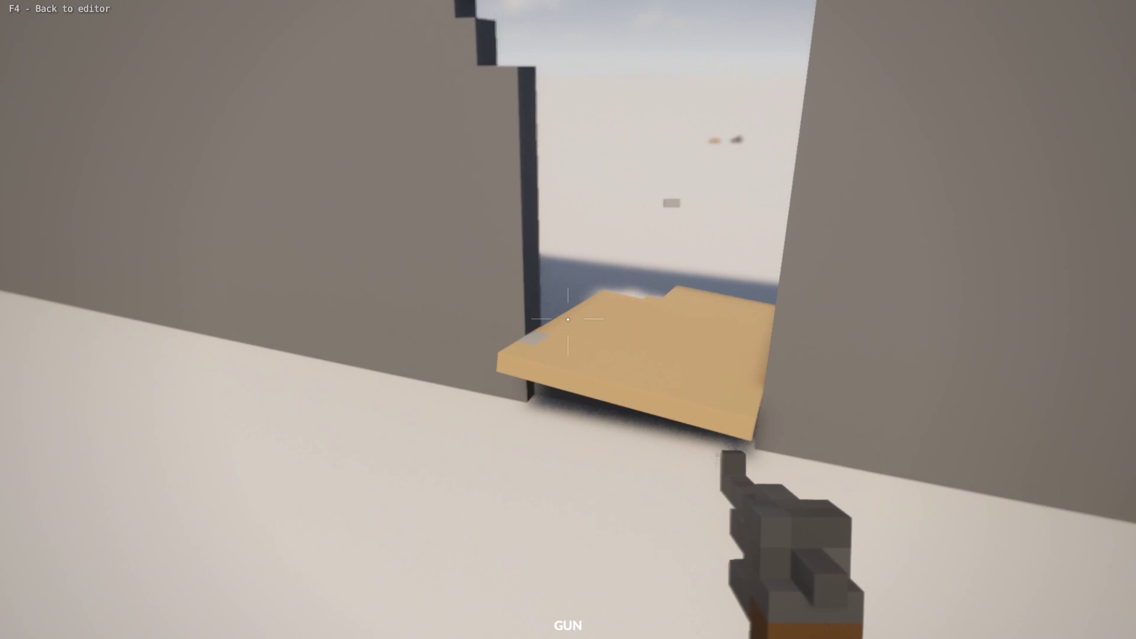
{"action": "key", "text": "s"}
{"action": "left_click", "coordinate": [568, 320]}
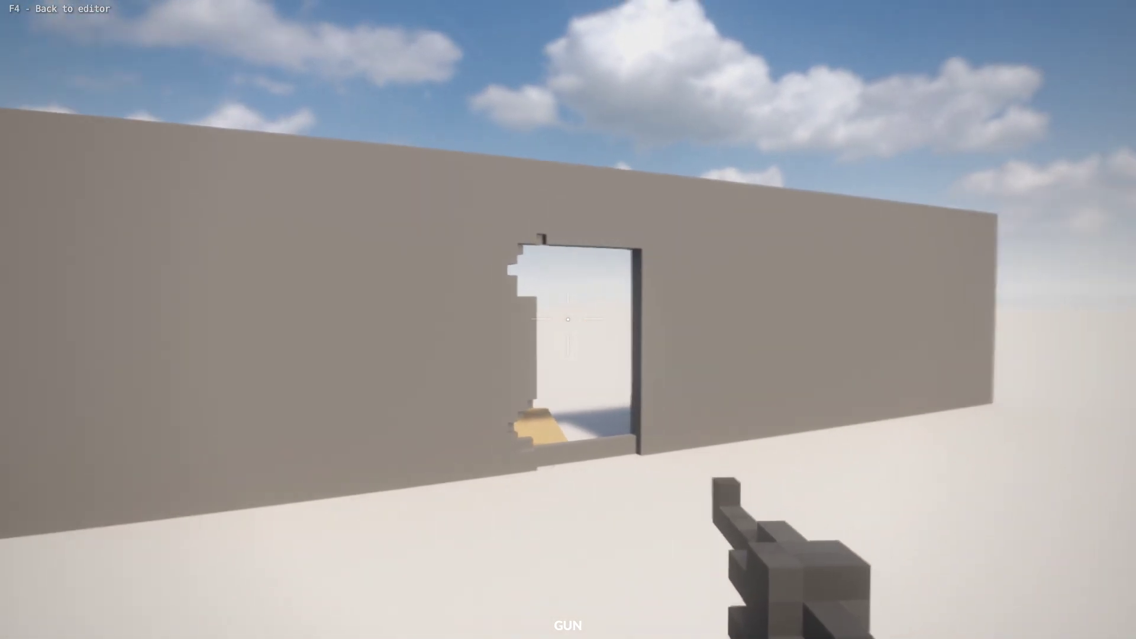
{"action": "key", "text": "F4"}
Set the lower hinge joint's rotstrength to 0.01 and play-test how the door swings
{"action": "left_click", "coordinate": [104, 154]}
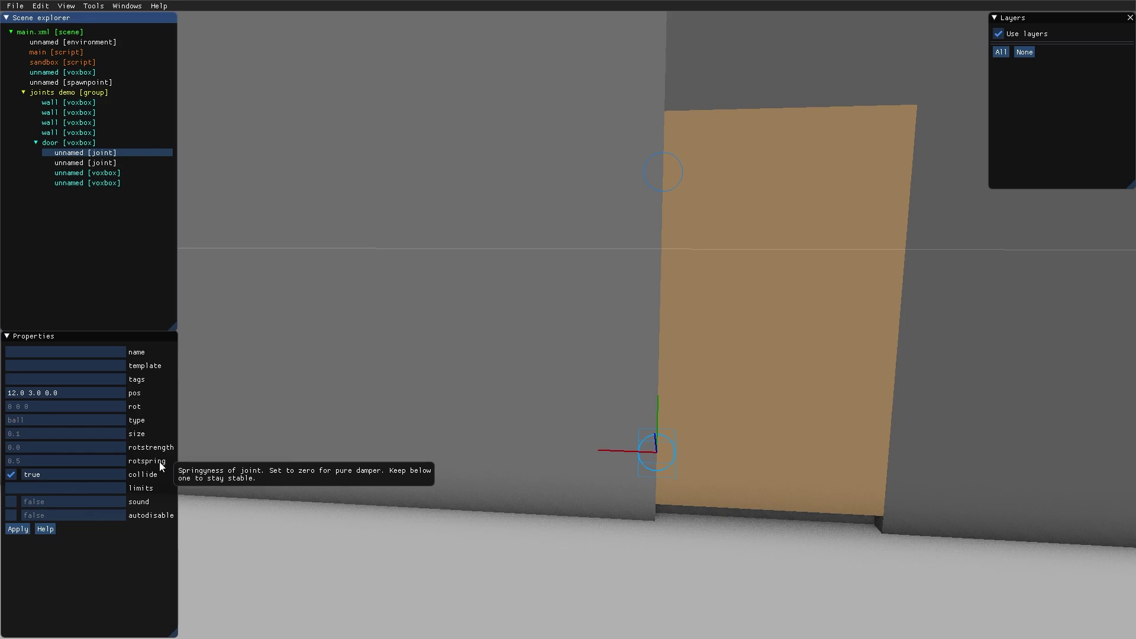
{"action": "left_click", "coordinate": [113, 446]}
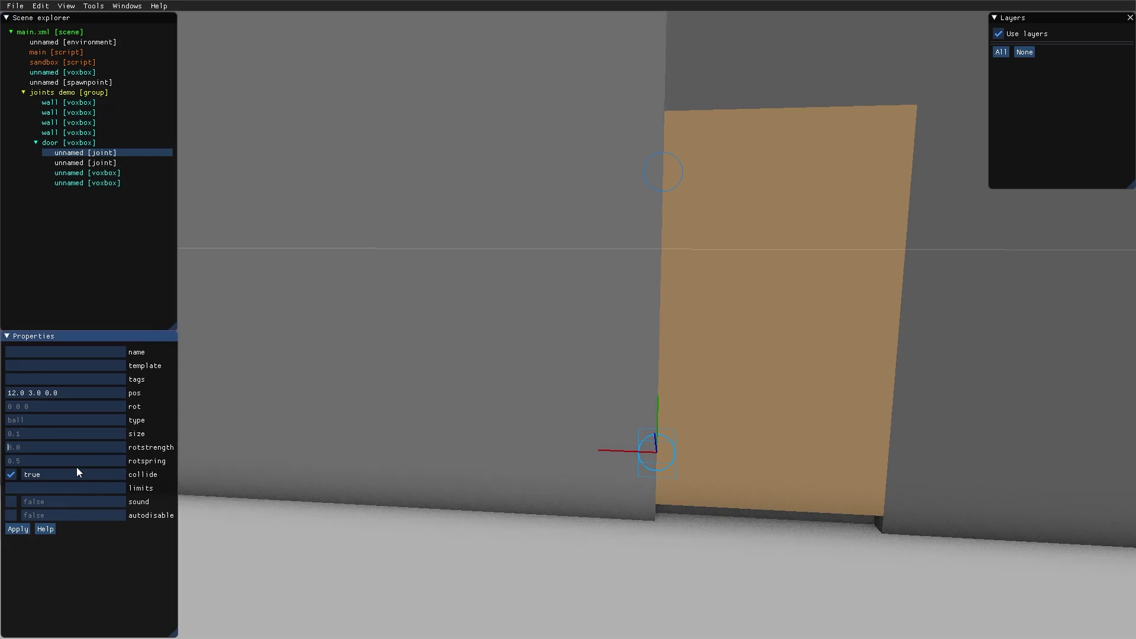
{"action": "type", "text": "0"}
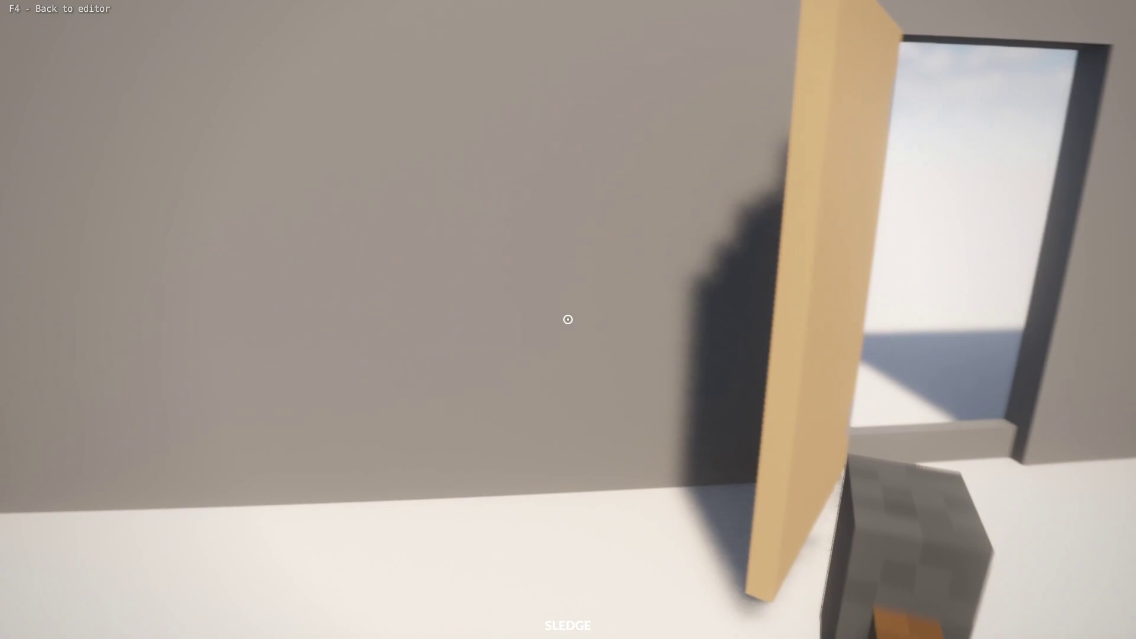
{"action": "key", "text": "F4"}
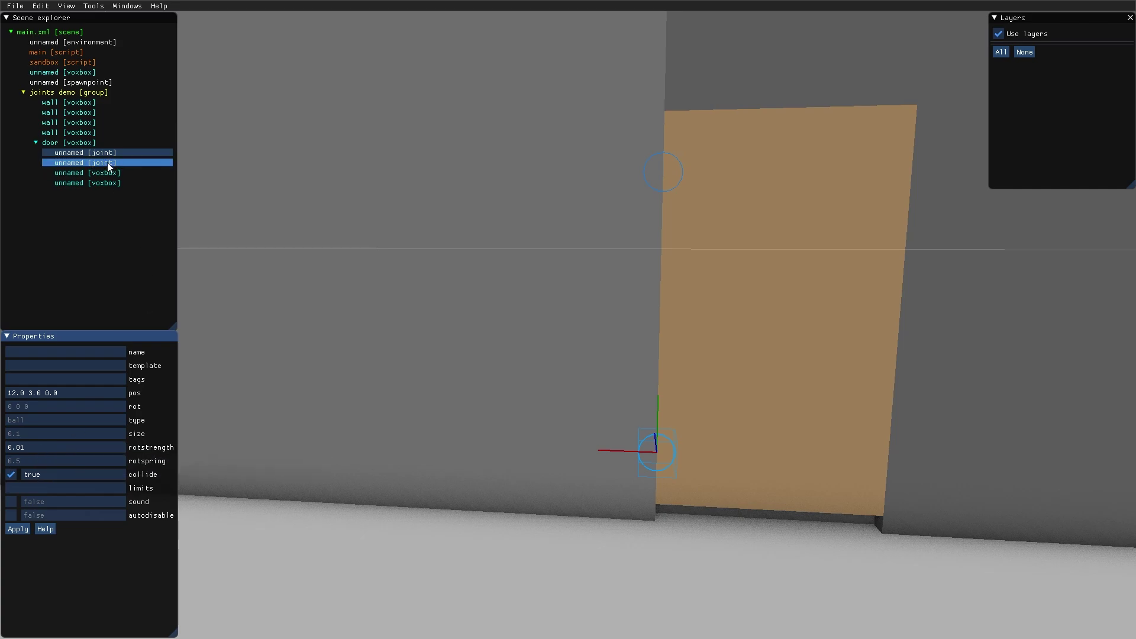
Set the upper hinge joint's rotstrength to 0.01
{"action": "left_click", "coordinate": [109, 165]}
{"action": "left_click", "coordinate": [27, 449]}
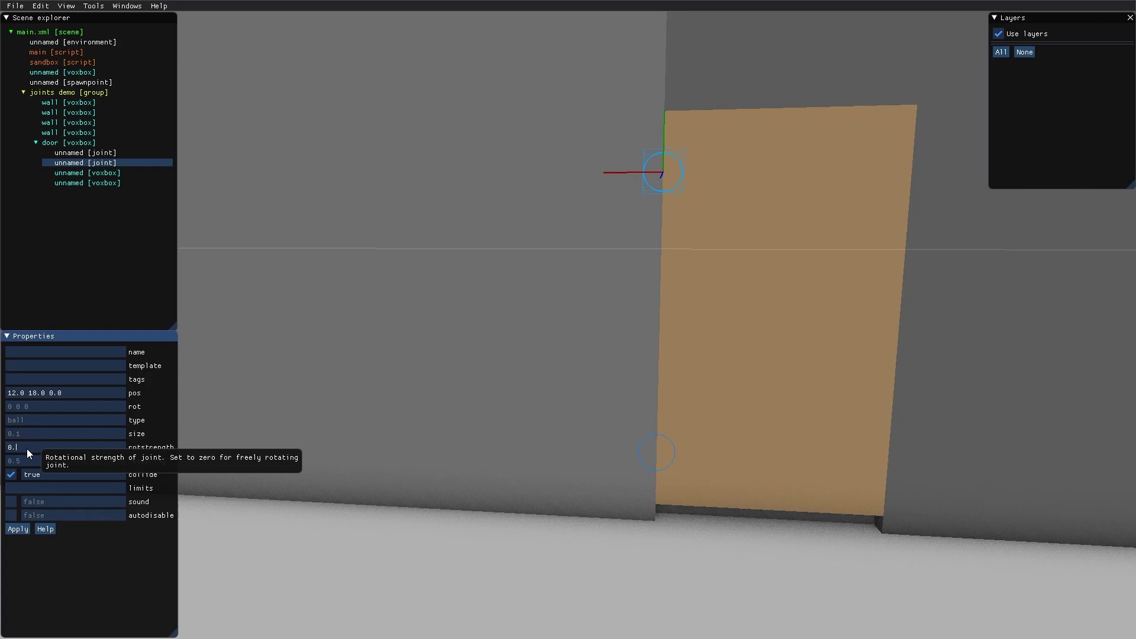
{"action": "type", "text": "0.01"}
Set the lower hinge joint's rotspring to 0.1 and open the upper joint's rotspring value for editing
{"action": "left_click", "coordinate": [85, 152]}
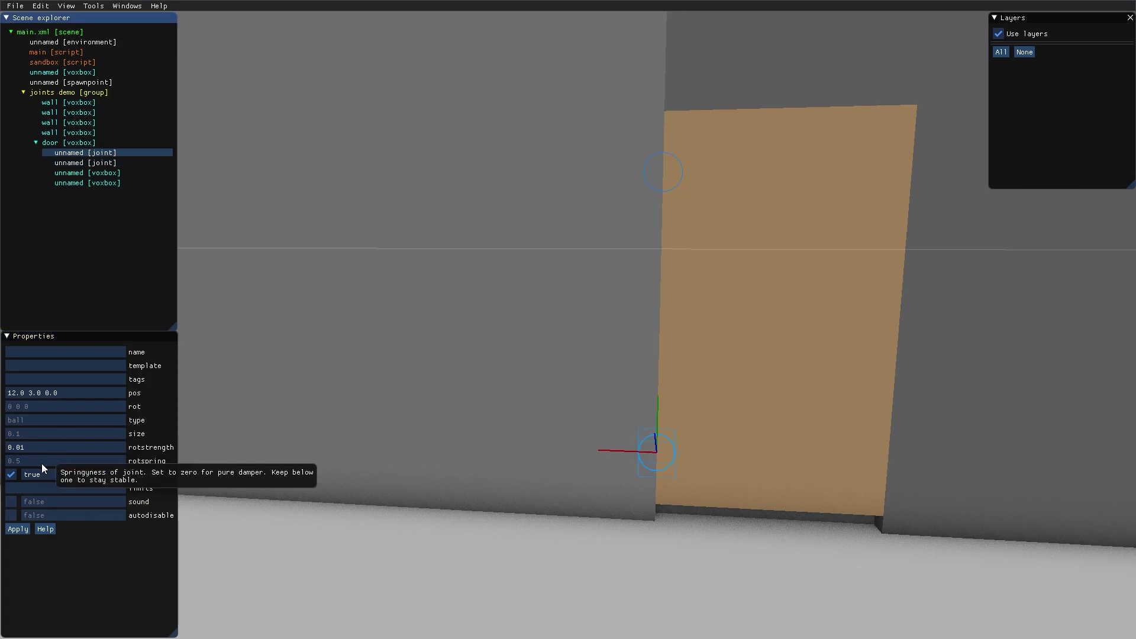
{"action": "left_click", "coordinate": [41, 464]}
{"action": "type", "text": "0.1"}
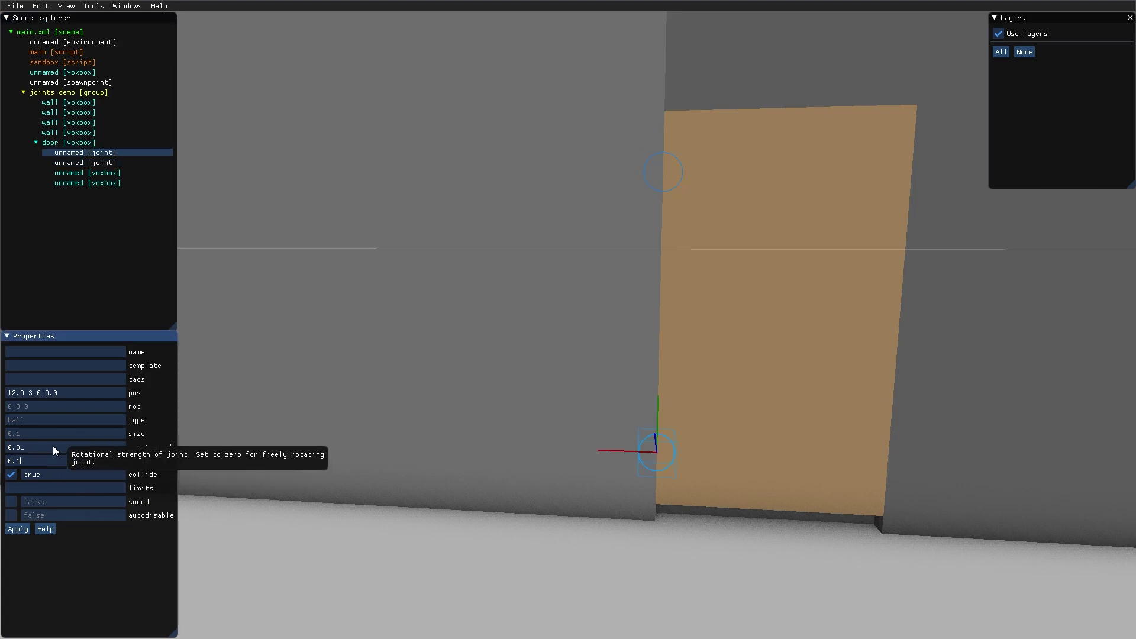
{"action": "key", "text": "Return"}
{"action": "left_click", "coordinate": [97, 164]}
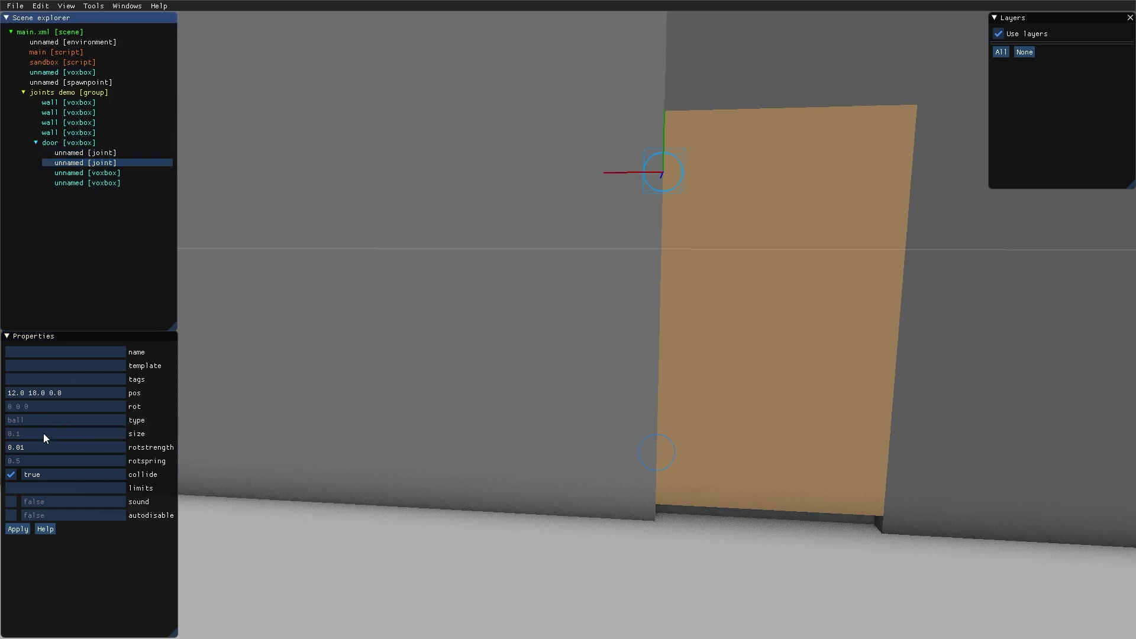
{"action": "left_click", "coordinate": [33, 460]}
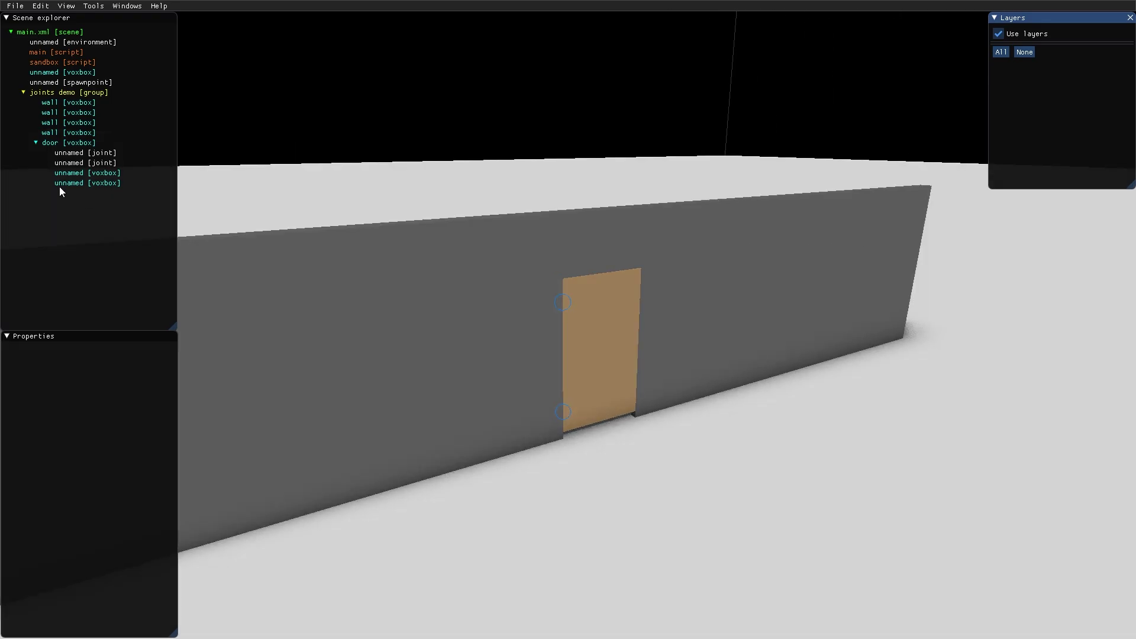
Delete both hinge joints and both metal voxboxes from the door
{"action": "left_click", "coordinate": [75, 153]}
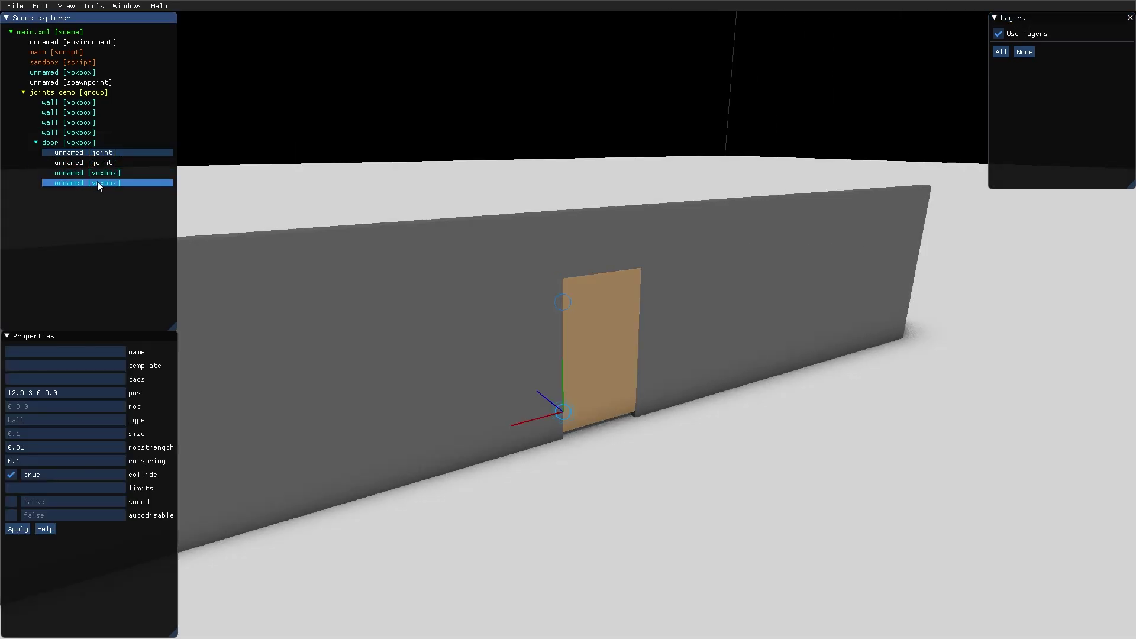
{"action": "left_click", "coordinate": [94, 183], "text": "shift"}
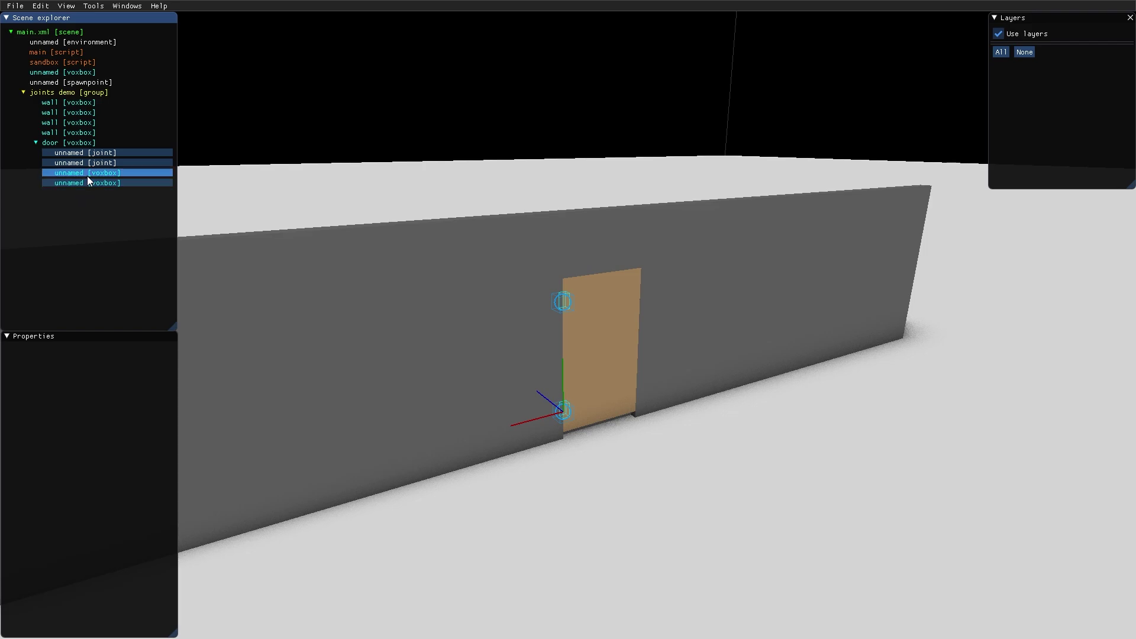
{"action": "key", "text": "Delete"}
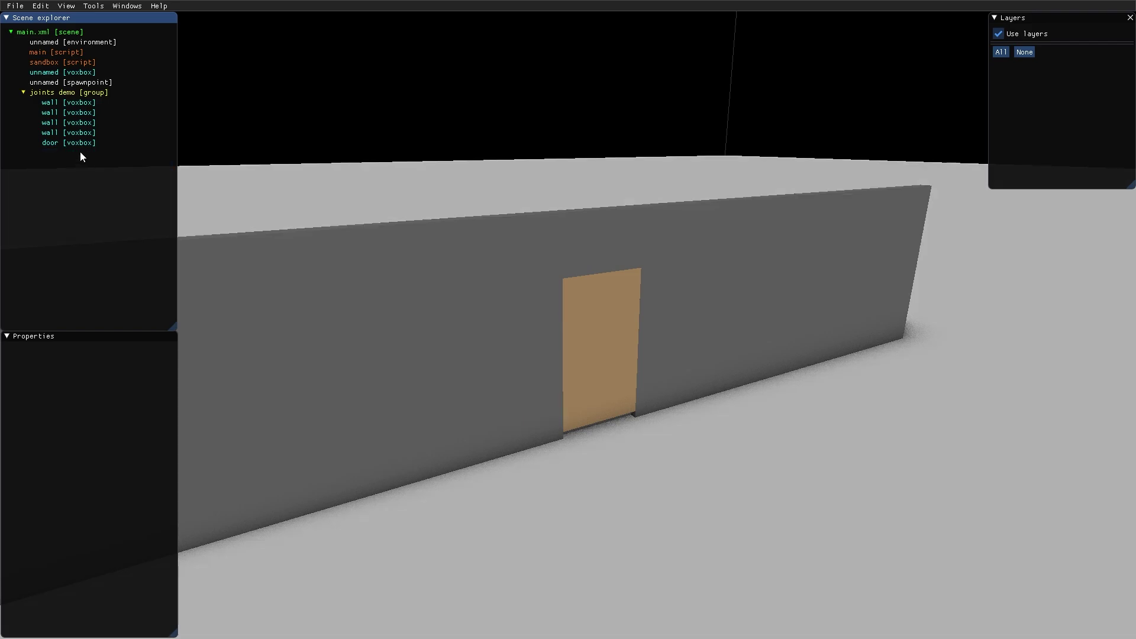
Add a new joint as a child of the door voxbox
{"action": "left_click", "coordinate": [68, 142]}
{"action": "right_click", "coordinate": [62, 140]}
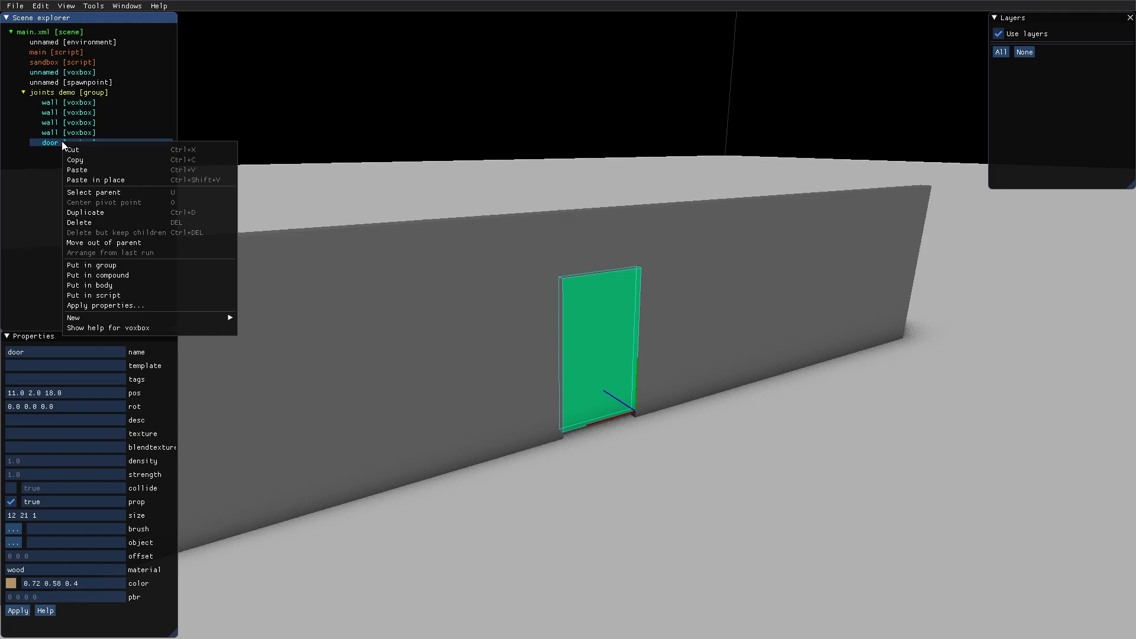
{"action": "mouse_move", "coordinate": [112, 317]}
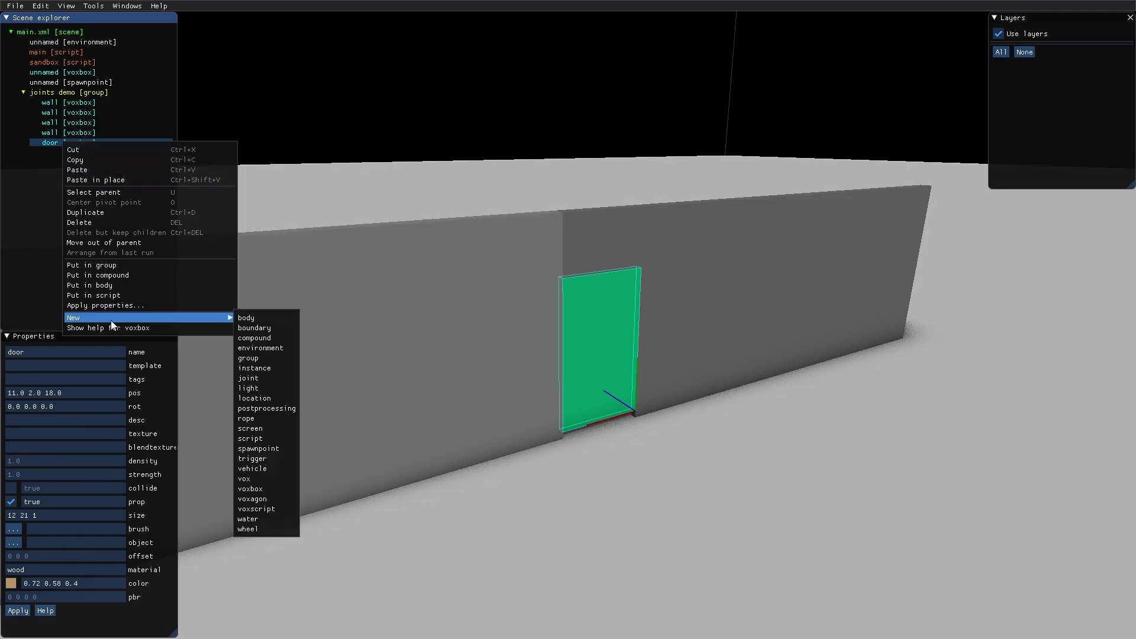
{"action": "left_click", "coordinate": [257, 378]}
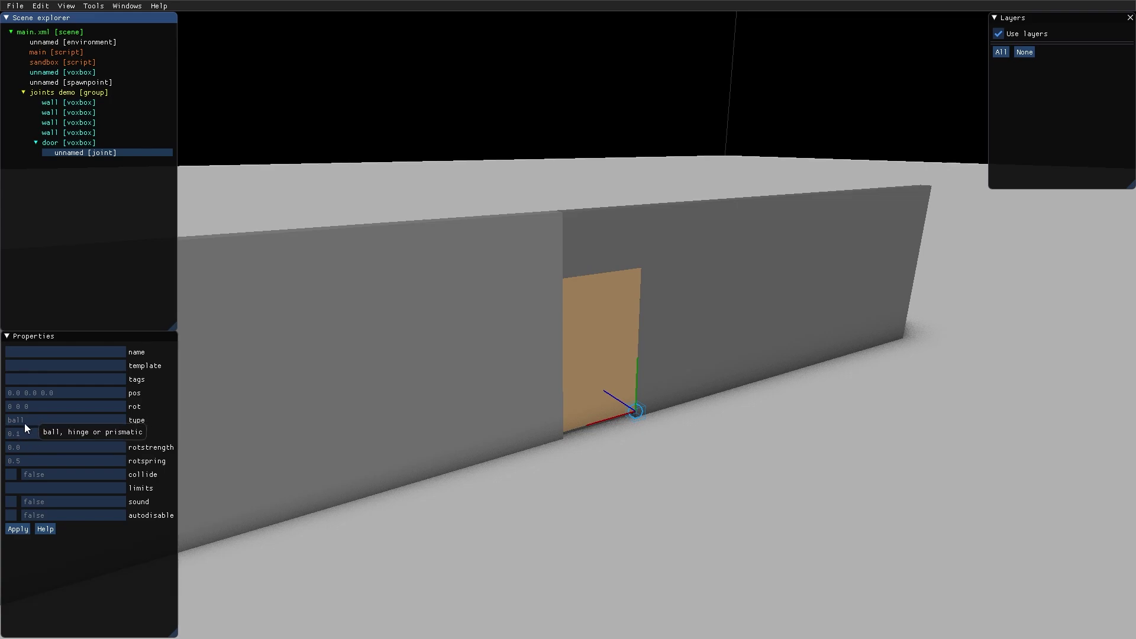
Set the new joint's type to hinge and rotate it -90 degrees about its X axis to make the hinge axis vertical
{"action": "left_click", "coordinate": [30, 422]}
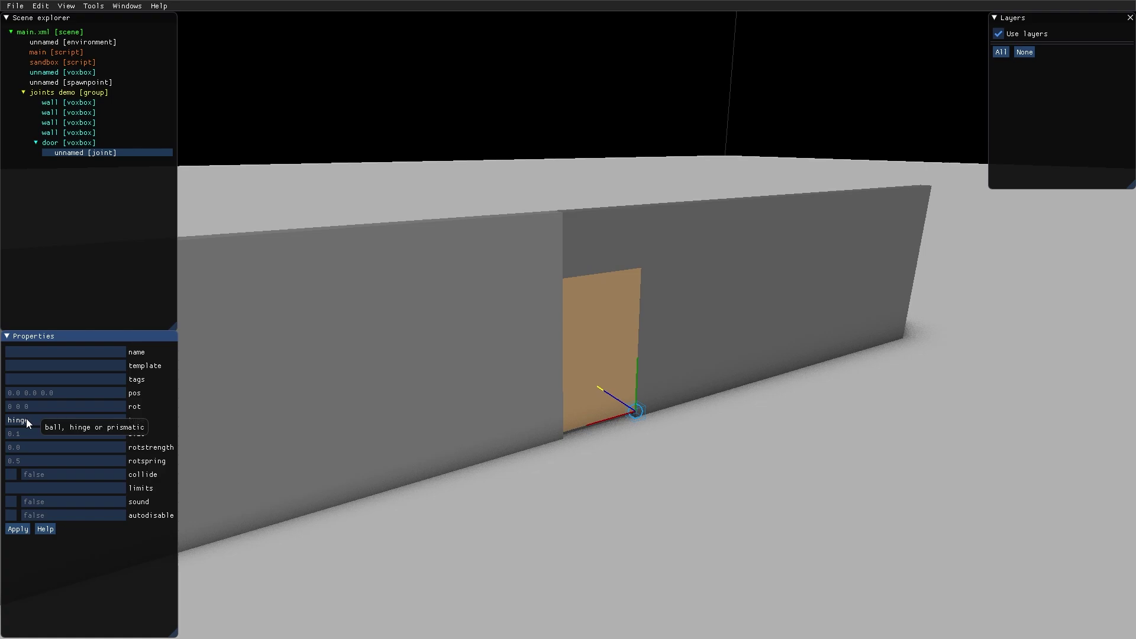
{"action": "scroll", "coordinate": [592, 408], "scroll_direction": "up", "scroll_amount": 5}
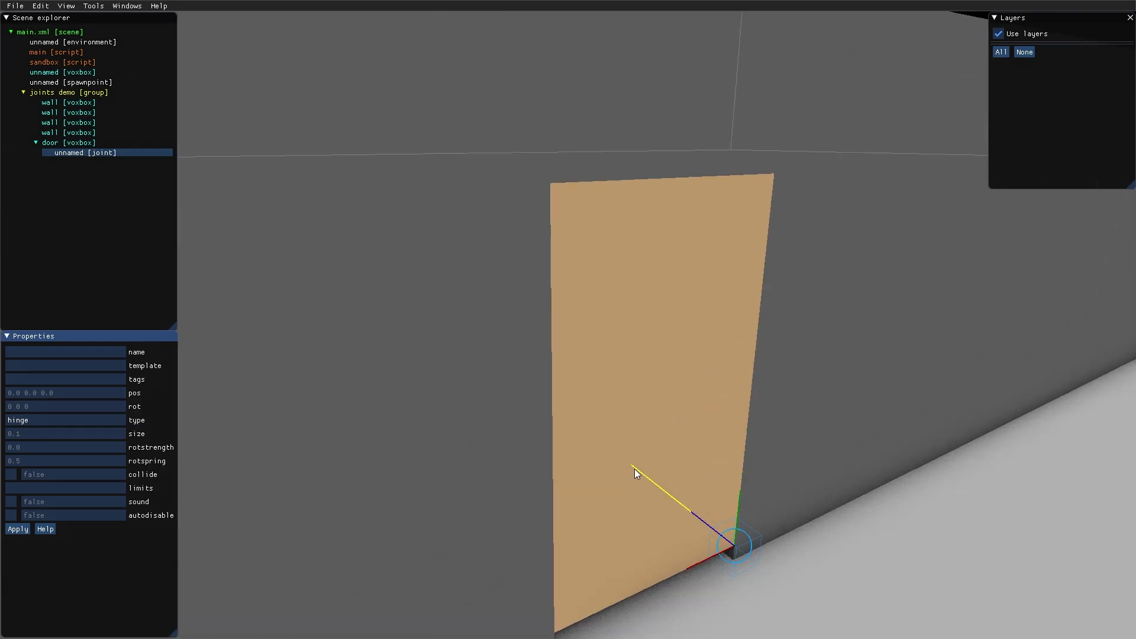
{"action": "middle_click_drag", "start_coordinate": [634, 469], "coordinate": [569, 352]}
{"action": "scroll", "coordinate": [571, 358], "scroll_direction": "up", "scroll_amount": 3}
{"action": "right_click_drag", "start_coordinate": [573, 361], "coordinate": [616, 367]}
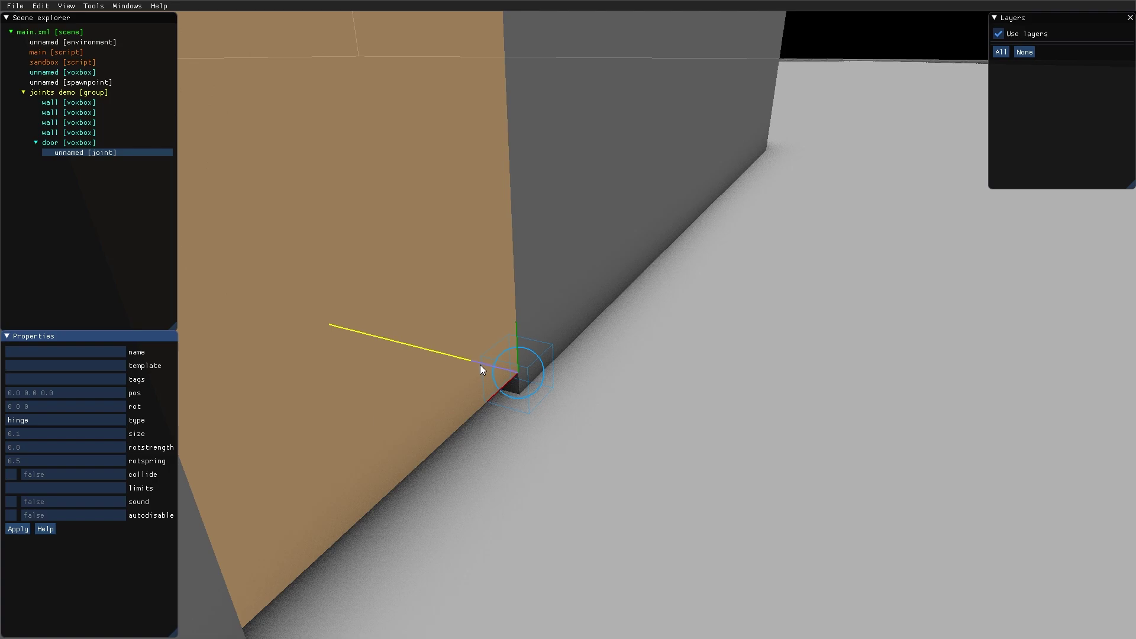
{"action": "right_click_drag", "start_coordinate": [599, 368], "coordinate": [610, 357]}
{"action": "left_click_drag", "start_coordinate": [468, 492], "coordinate": [424, 492], "text": "shift"}
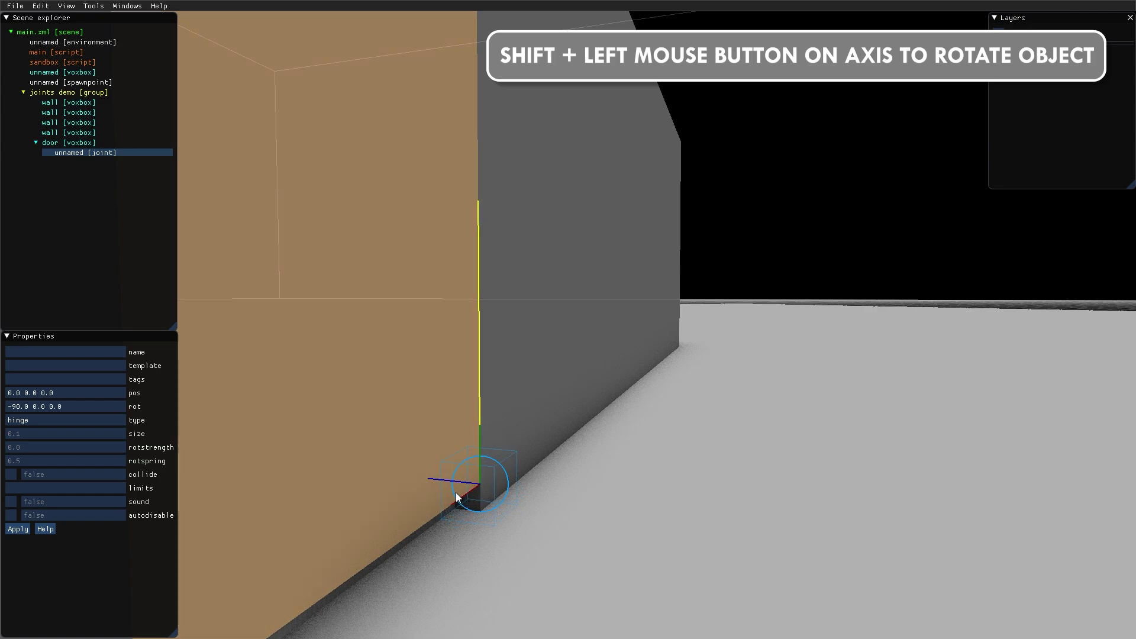
Move the hinge joint to the door's opposite side edge at about mid-height, at position 12.0 12.0 0.0
{"action": "right_click_drag", "start_coordinate": [570, 477], "coordinate": [462, 481]}
{"action": "middle_click_drag", "start_coordinate": [463, 481], "coordinate": [835, 431]}
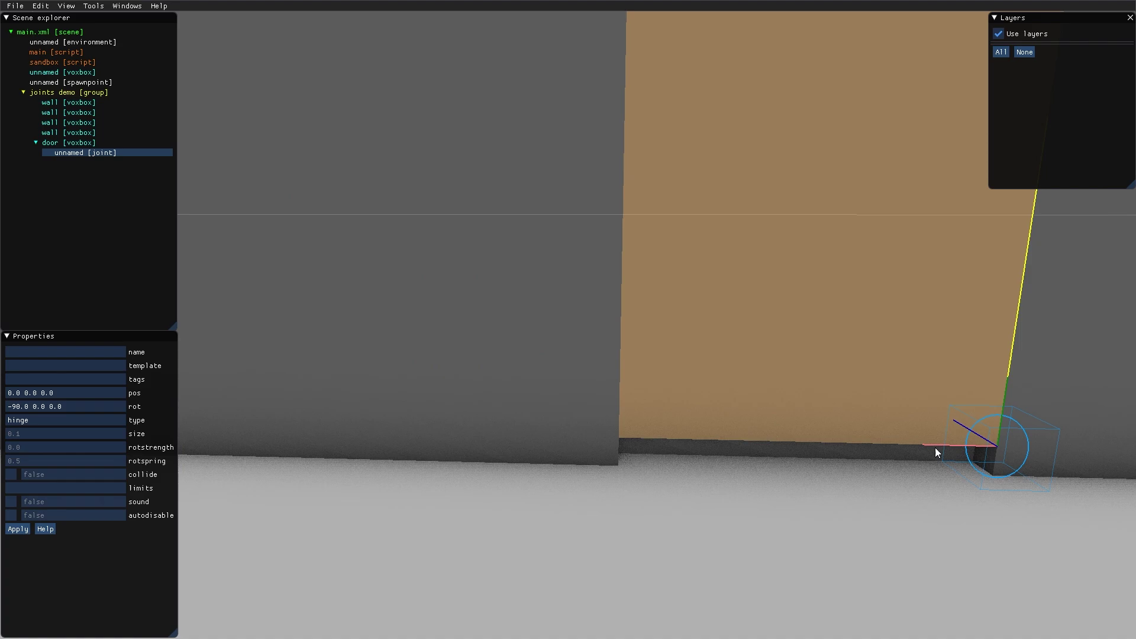
{"action": "left_click_drag", "start_coordinate": [936, 447], "coordinate": [549, 449]}
{"action": "left_click_drag", "start_coordinate": [617, 393], "coordinate": [657, 141]}
{"action": "scroll", "coordinate": [651, 236], "scroll_direction": "down", "scroll_amount": 3}
{"action": "middle_click_drag", "start_coordinate": [693, 184], "coordinate": [676, 291]}
{"action": "left_click_drag", "start_coordinate": [590, 329], "coordinate": [606, 214]}
{"action": "right_click_drag", "start_coordinate": [614, 309], "coordinate": [631, 353]}
Play the level, swing the door on its hinge in both directions from either side of the wall, and return to the editor
{"action": "key", "text": "F5"}
{"action": "key", "text": "w"}
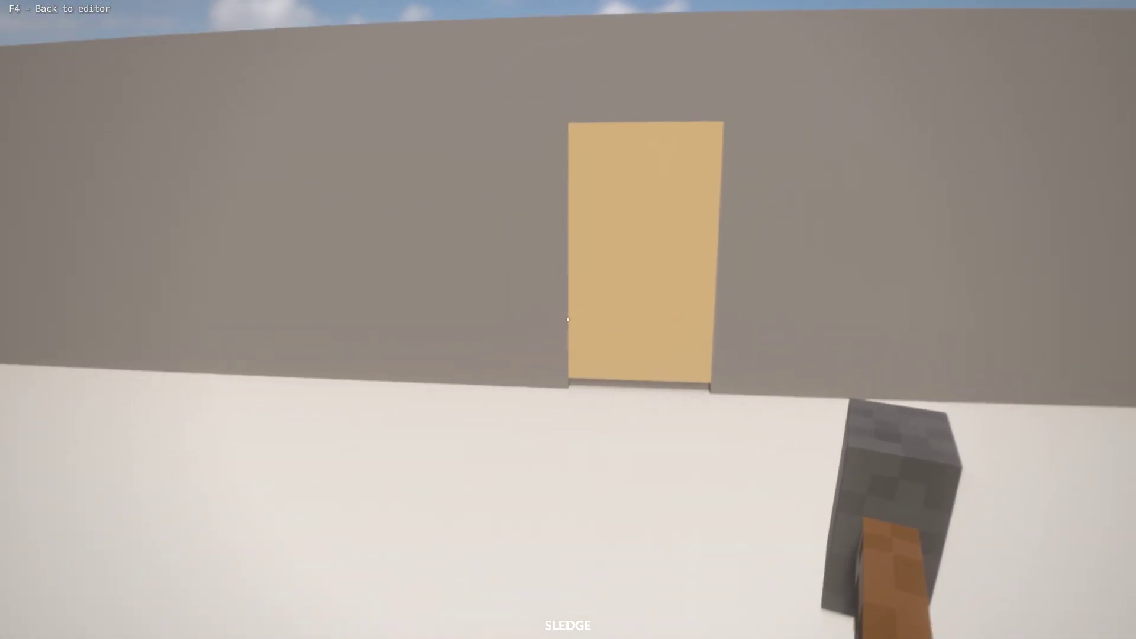
{"action": "right_click_drag", "start_coordinate": [568, 320], "coordinate": [568, 320]}
{"action": "key", "text": "a"}
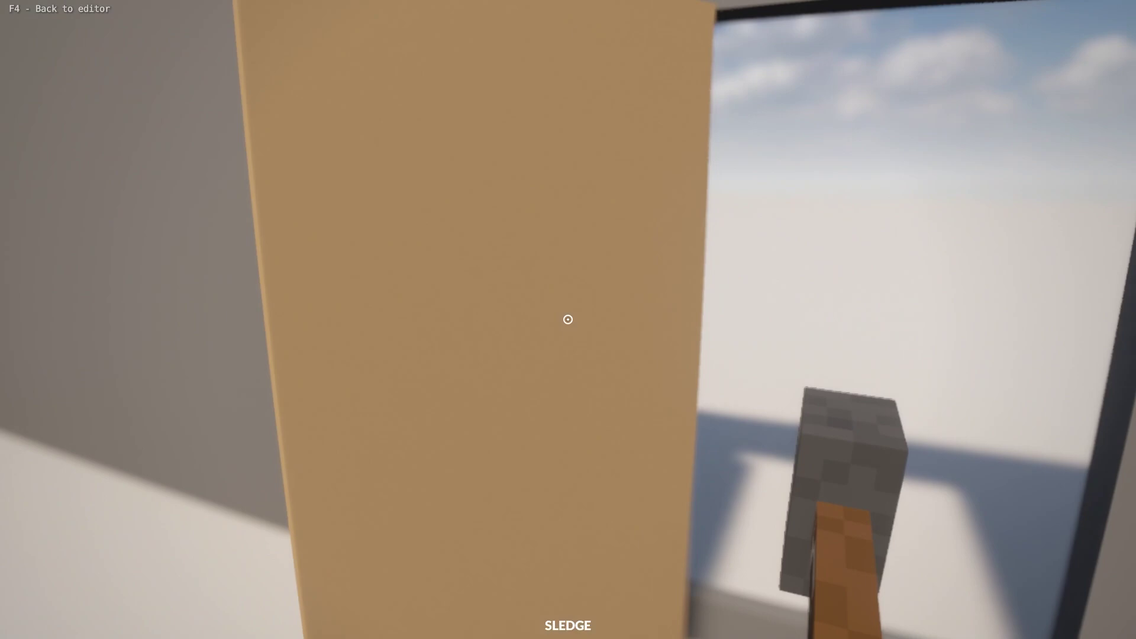
{"action": "key", "text": "s"}
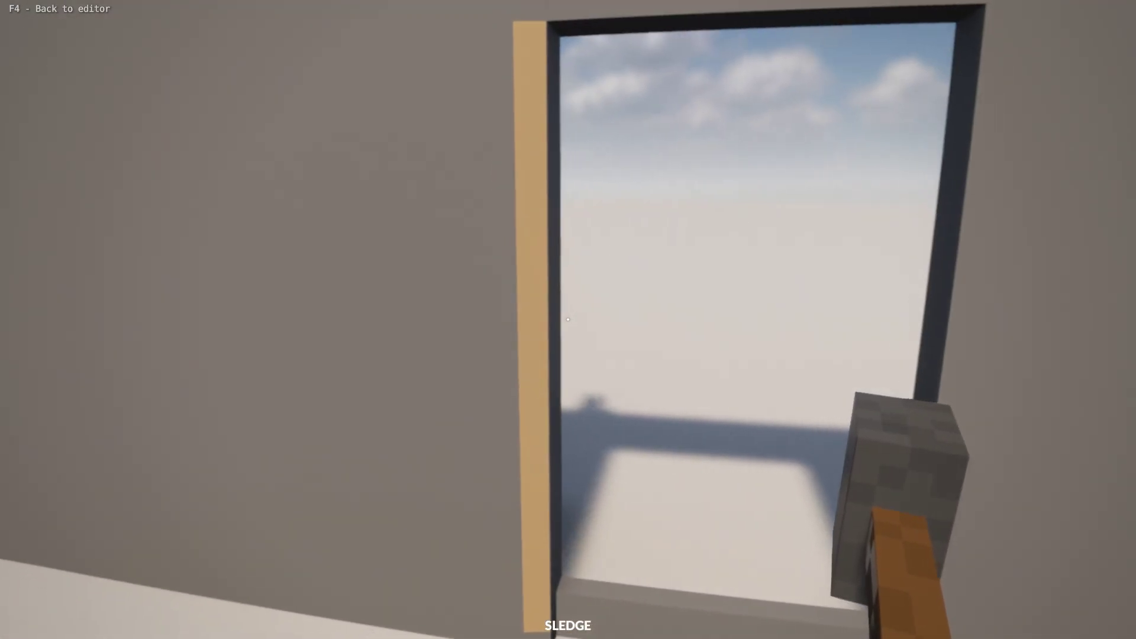
{"action": "key", "text": "w"}
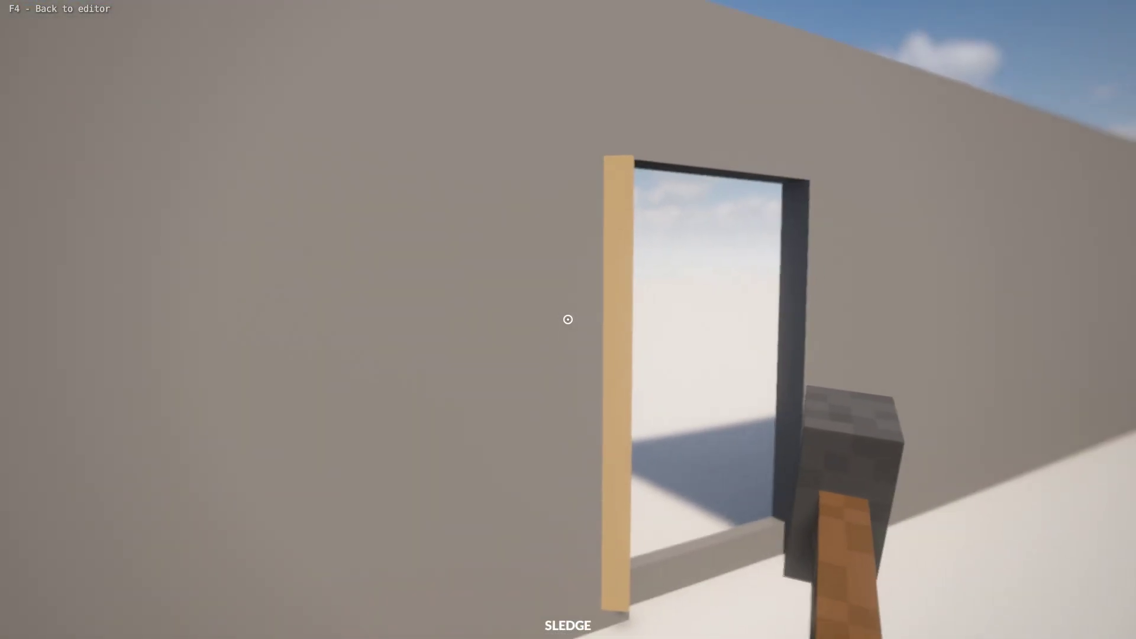
{"action": "right_click", "coordinate": [568, 320]}
{"action": "key", "text": "w"}
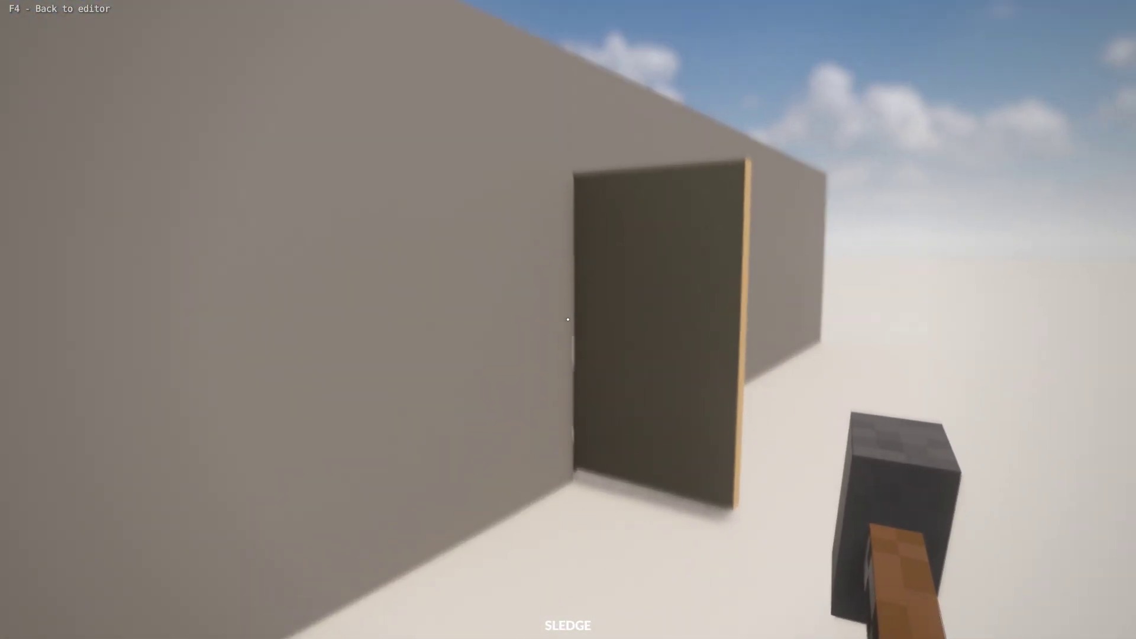
{"action": "key", "text": "d"}
{"action": "key", "text": "d"}
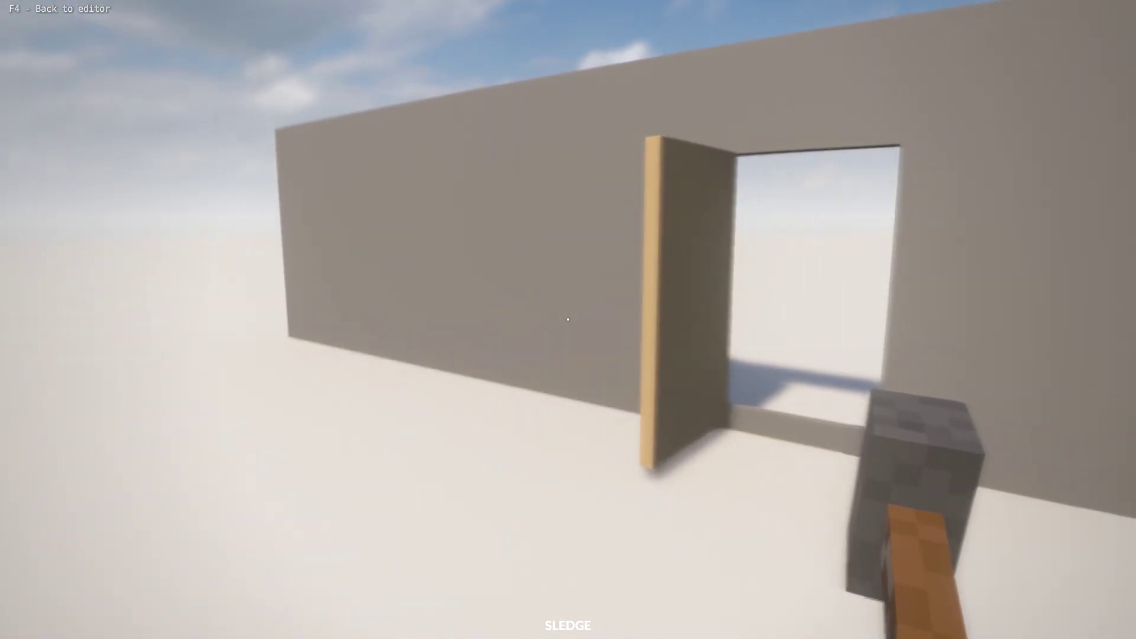
{"action": "key", "text": "s"}
{"action": "key", "text": "w"}
{"action": "right_click_drag", "start_coordinate": [568, 320], "coordinate": [568, 319]}
{"action": "key", "text": "w"}
{"action": "key", "text": "a"}
{"action": "key", "text": "s"}
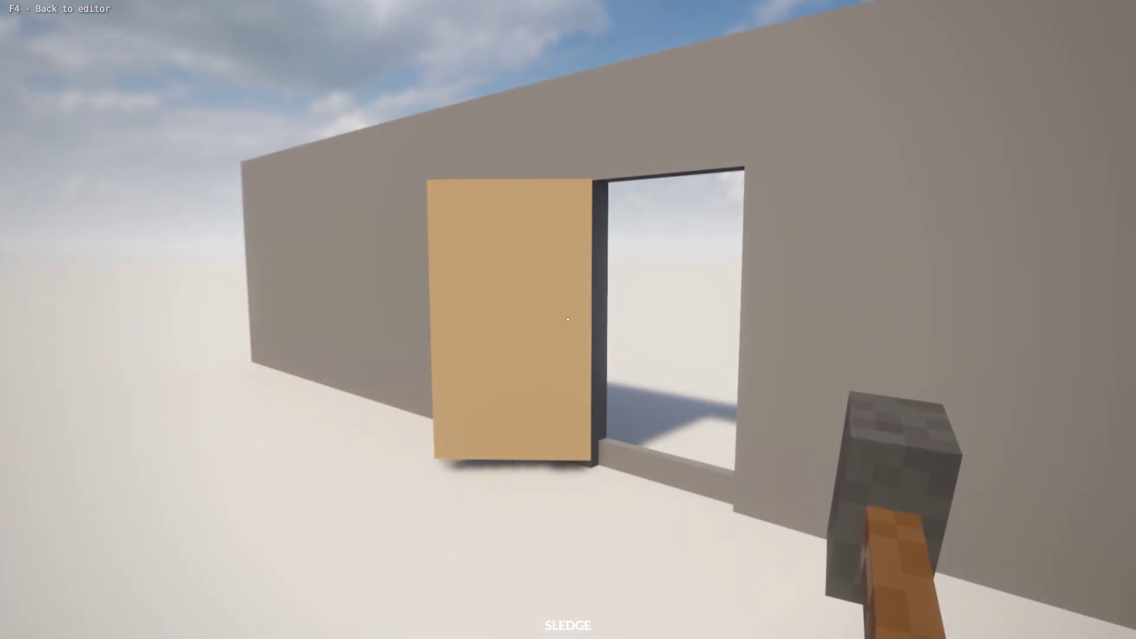
{"action": "key", "text": "F4"}
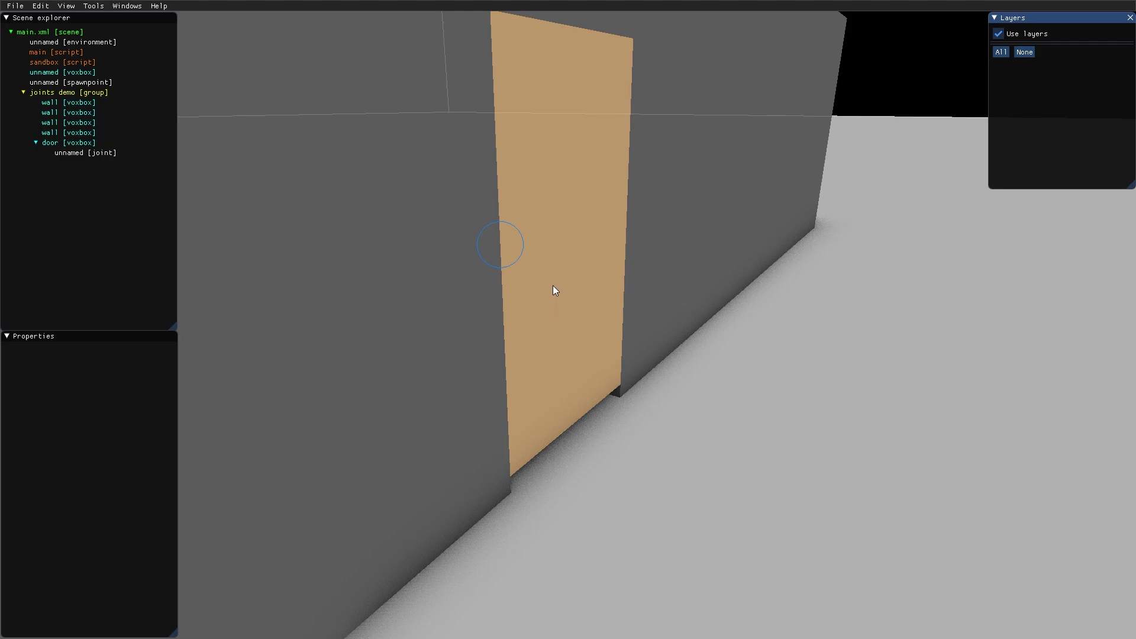
Set the door hinge joint's rotation limits to 0 90
{"action": "scroll", "coordinate": [553, 285], "scroll_direction": "down", "scroll_amount": 2}
{"action": "right_click_drag", "start_coordinate": [595, 253], "coordinate": [516, 278]}
{"action": "left_click", "coordinate": [619, 254]}
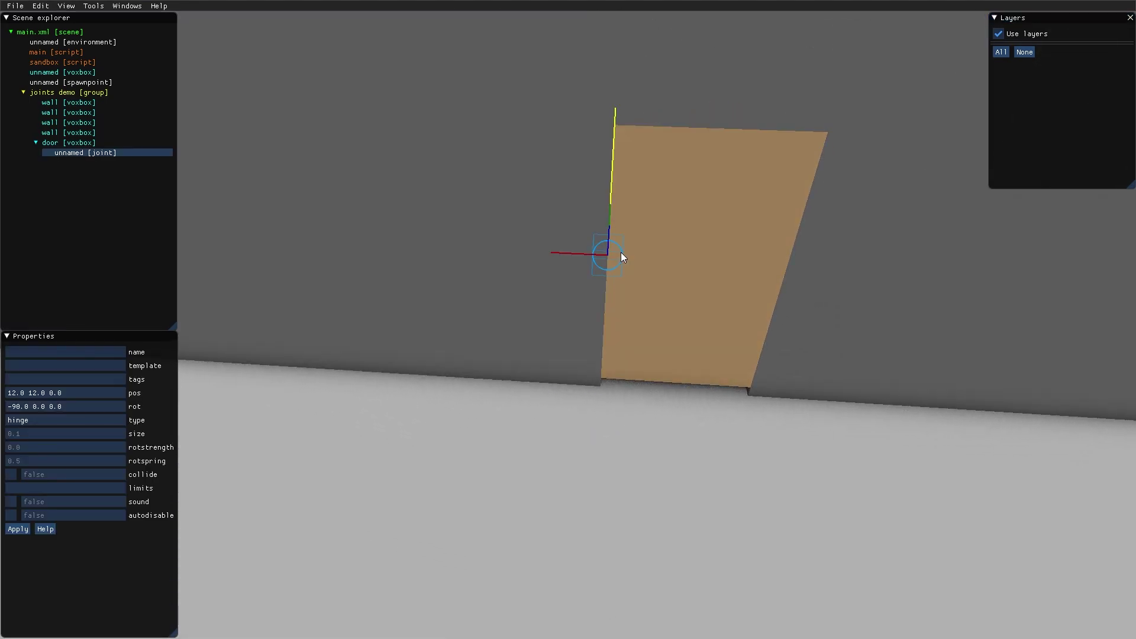
{"action": "right_click_drag", "start_coordinate": [542, 398], "coordinate": [714, 286]}
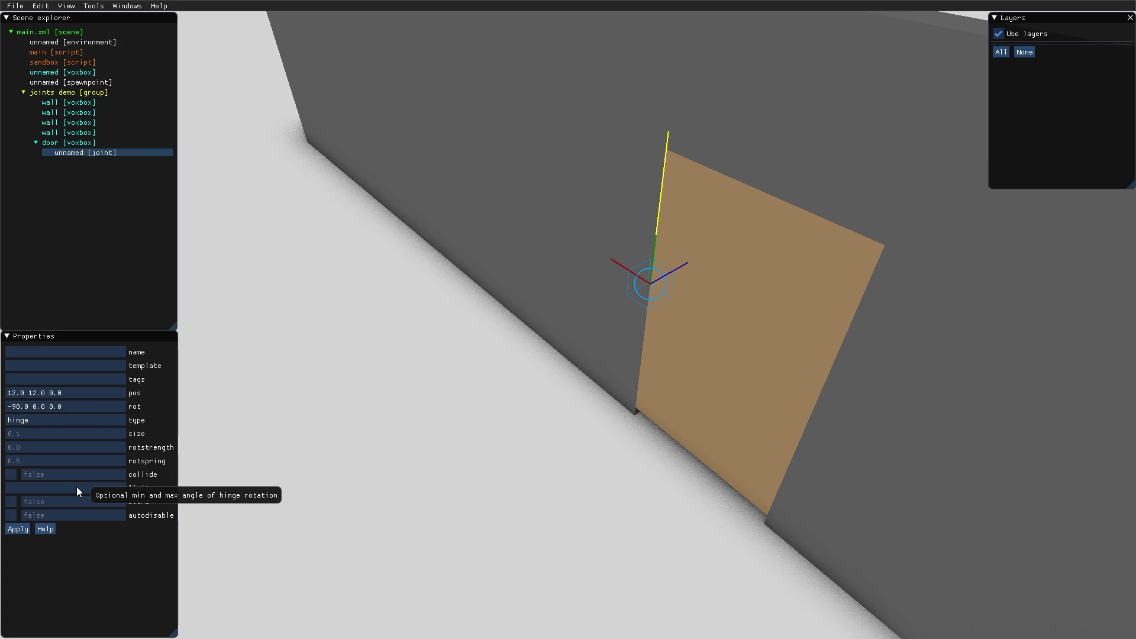
{"action": "left_click", "coordinate": [77, 487]}
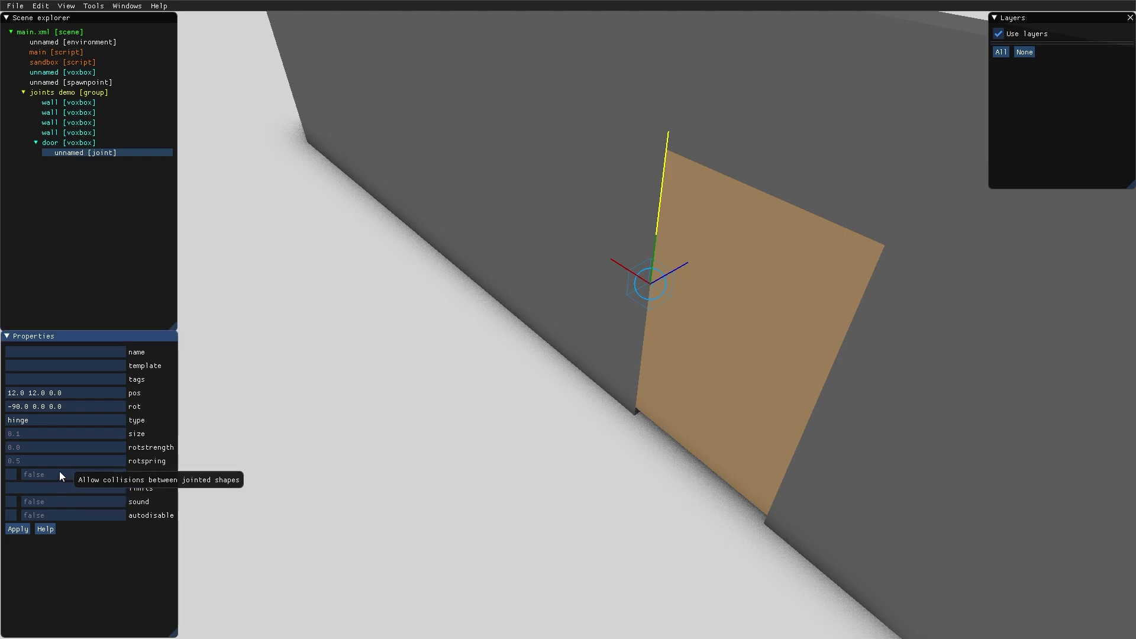
{"action": "type", "text": "0 90"}
{"action": "key", "text": "Return"}
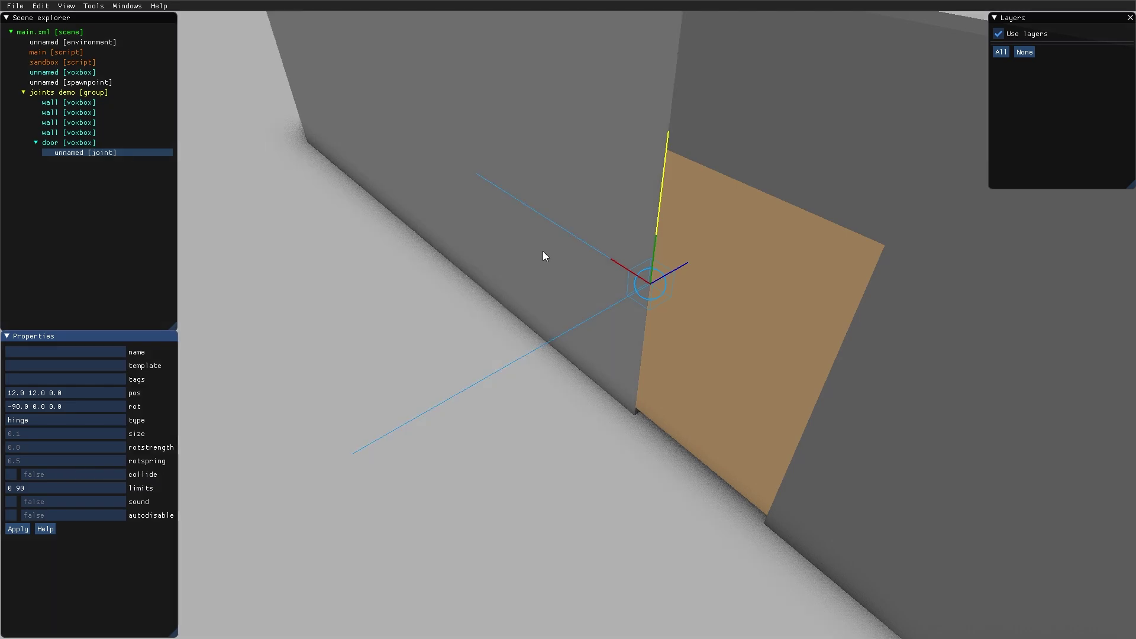
Rotate the hinge joint 180 degrees about its X axis to flip the direction of its limits
{"action": "right_click_drag", "start_coordinate": [542, 251], "coordinate": [665, 219]}
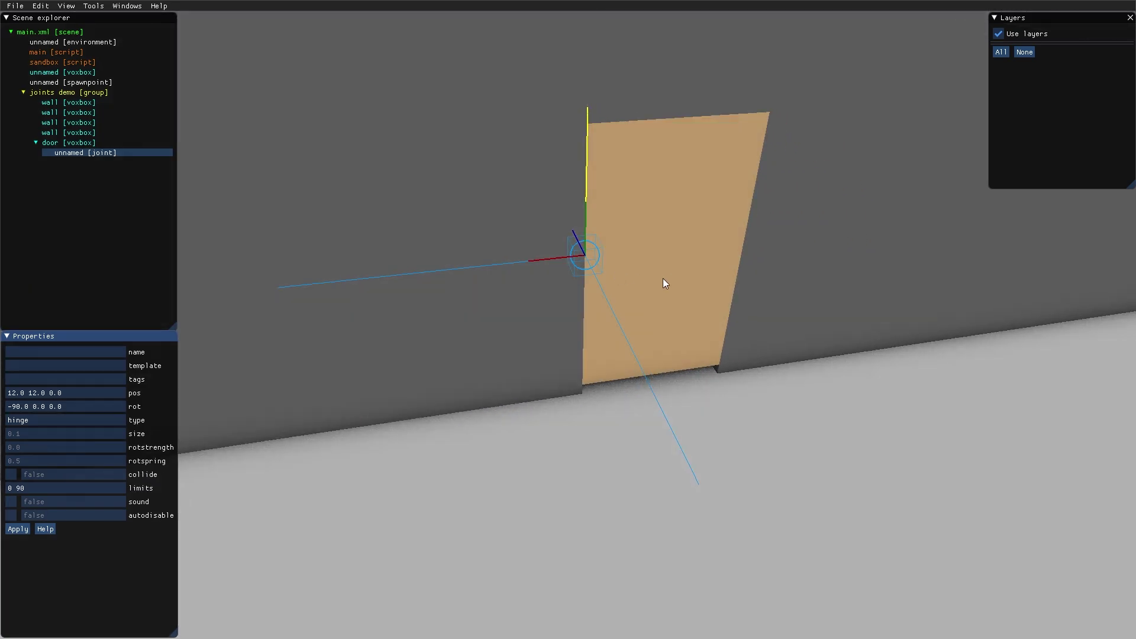
{"action": "right_click_drag", "start_coordinate": [663, 278], "coordinate": [587, 285]}
{"action": "right_click_drag", "start_coordinate": [619, 336], "coordinate": [676, 304]}
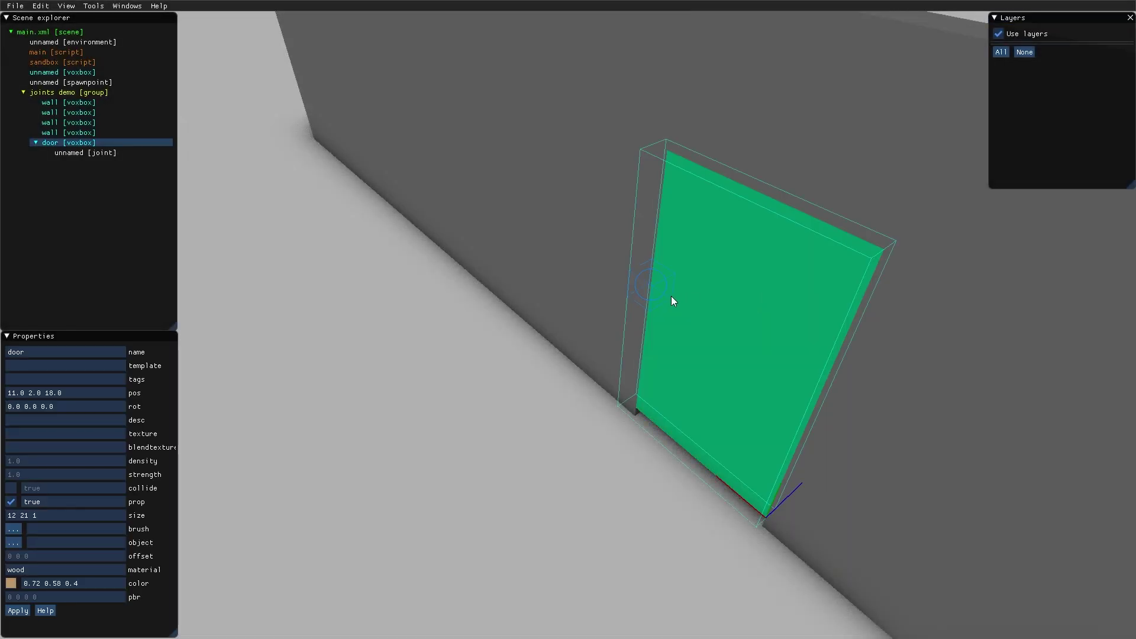
{"action": "left_click", "coordinate": [666, 290]}
{"action": "right_click_drag", "start_coordinate": [667, 289], "coordinate": [559, 285]}
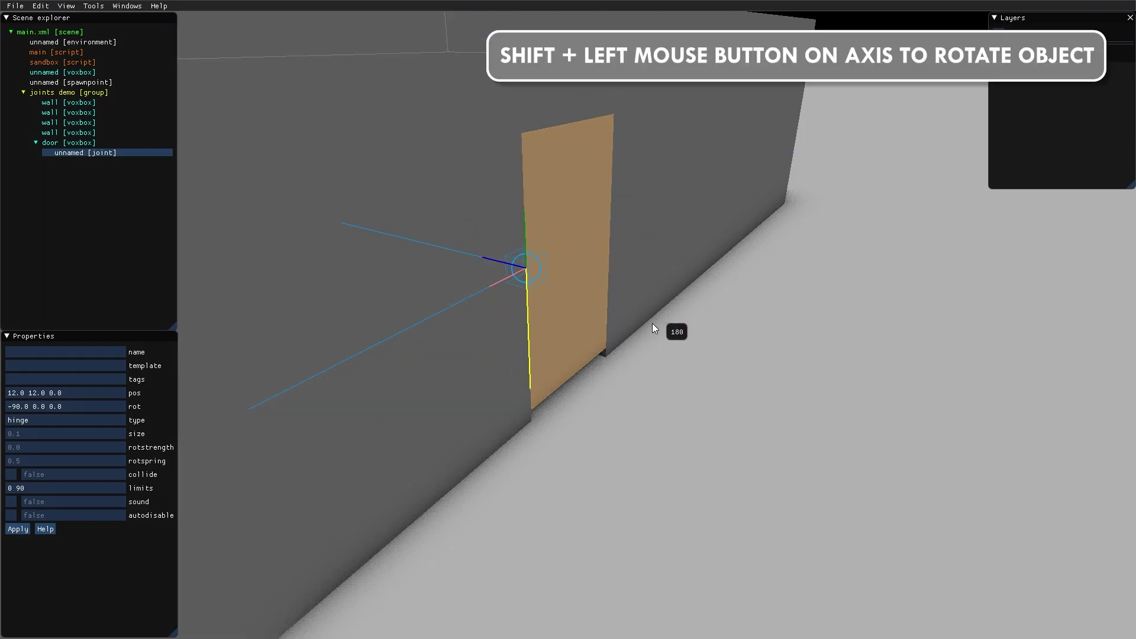
{"action": "left_click_drag", "start_coordinate": [652, 323], "coordinate": [651, 323], "text": "shift"}
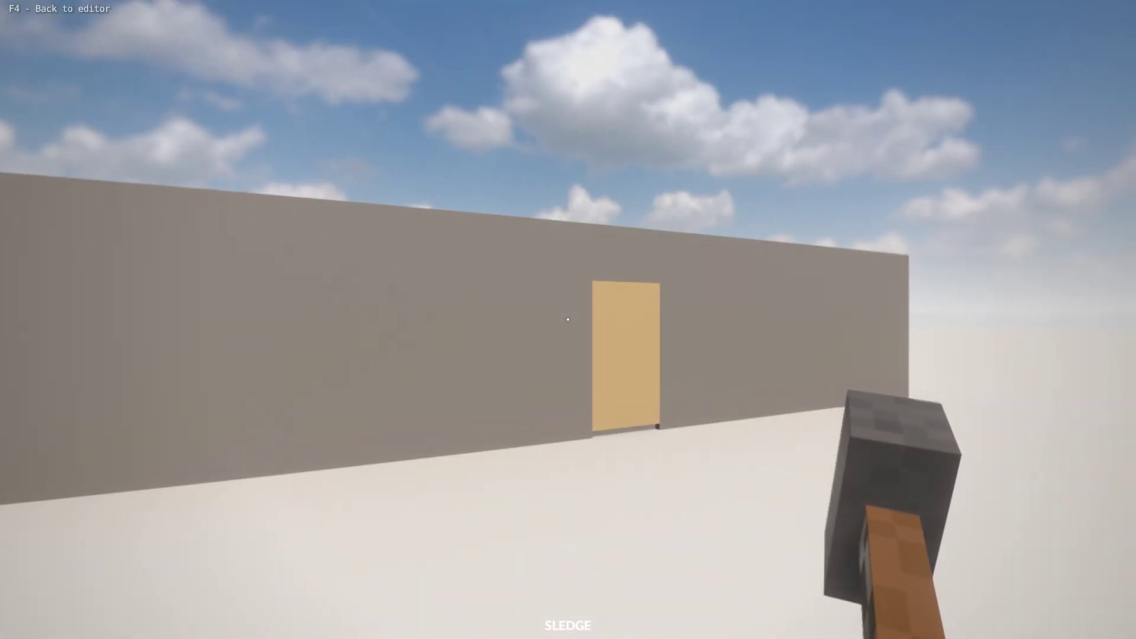
Test how the door opens in play mode with the flipped hinge limits and return to the editor
{"action": "key", "text": "w"}
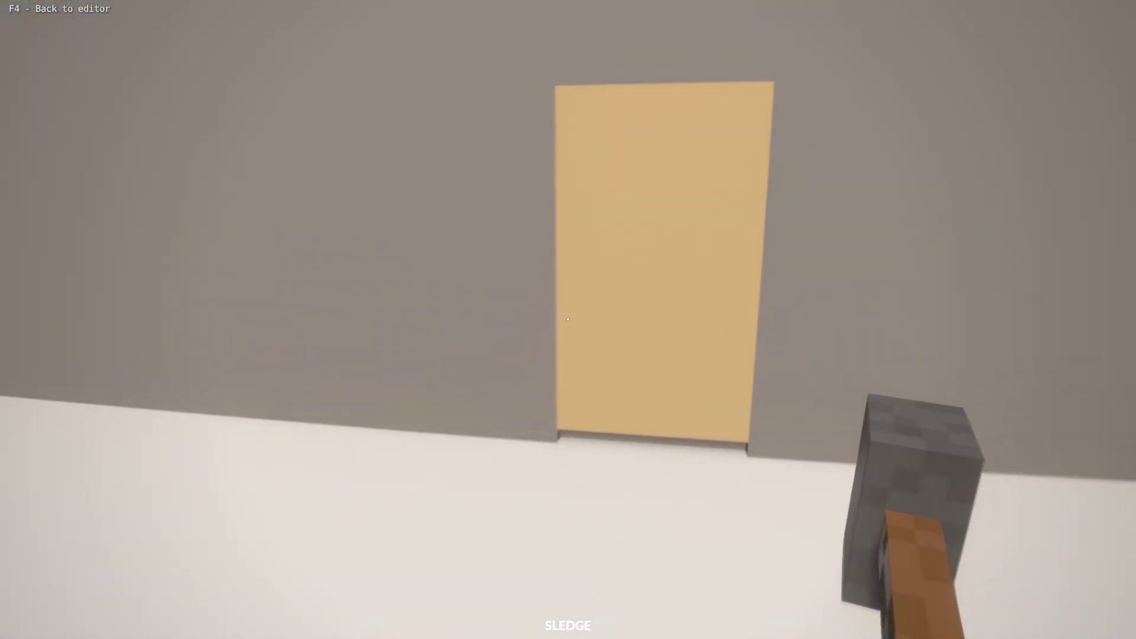
{"action": "right_click_drag", "start_coordinate": [567, 319], "coordinate": [568, 320]}
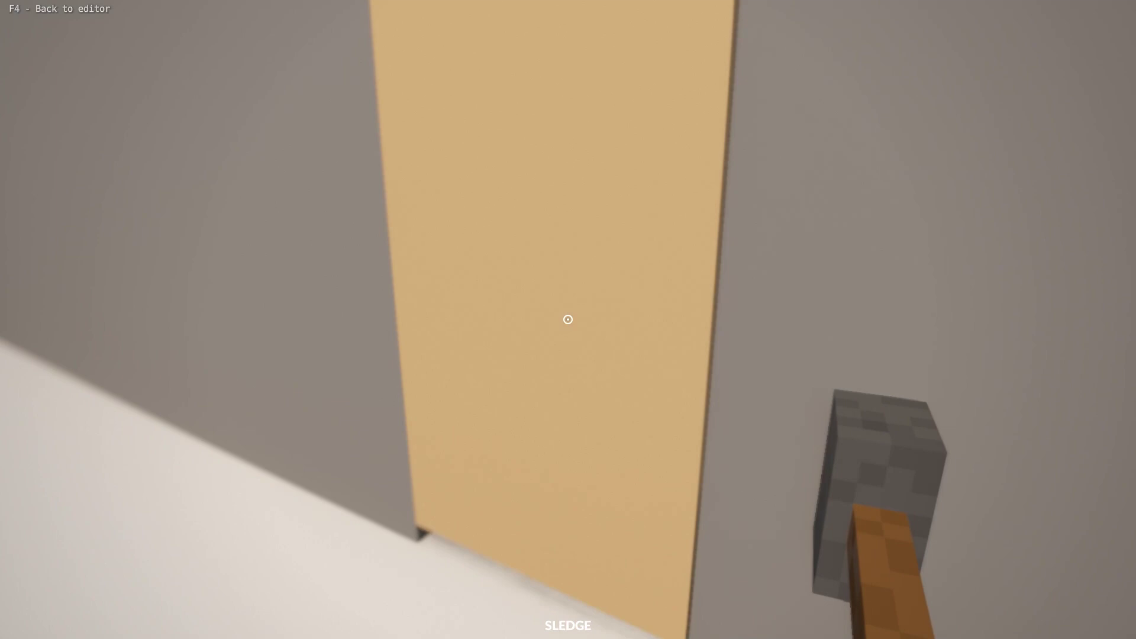
{"action": "key", "text": "F4"}
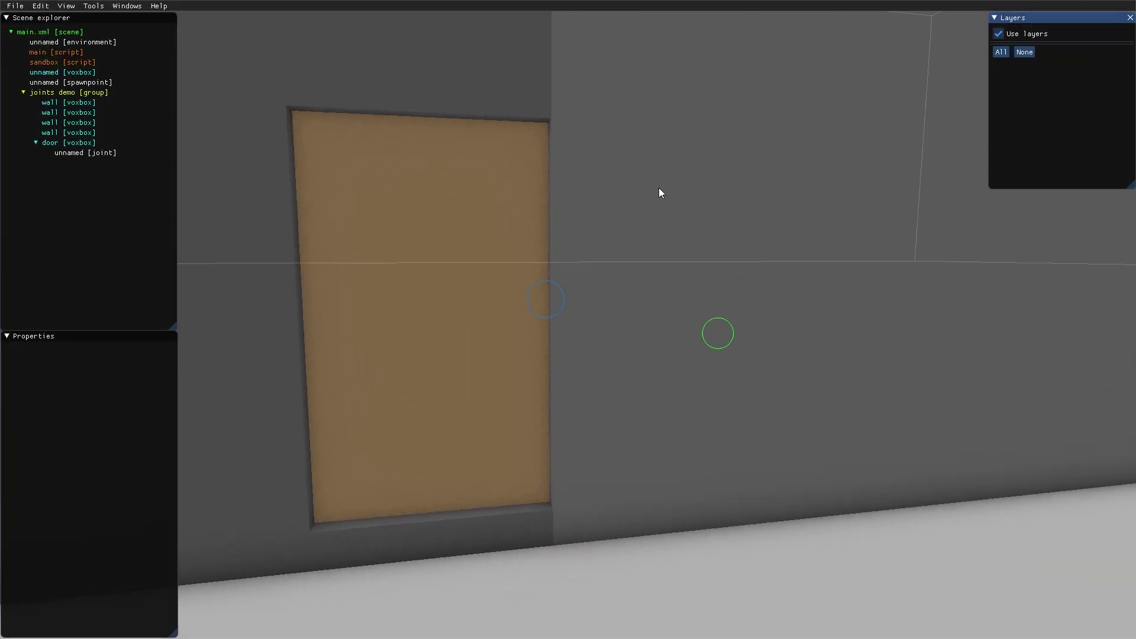
Delete the low wall voxbox that forms the sill beneath the door
{"action": "right_click_drag", "start_coordinate": [659, 187], "coordinate": [666, 282]}
{"action": "middle_click_drag", "start_coordinate": [667, 281], "coordinate": [680, 212]}
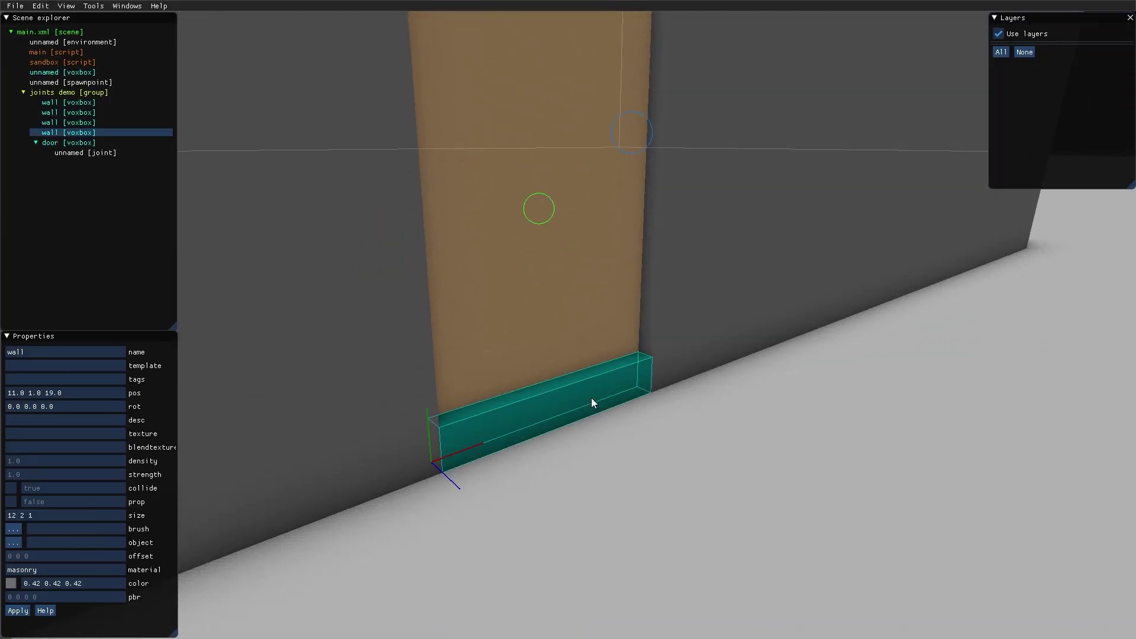
{"action": "key", "text": "Delete"}
{"action": "right_click_drag", "start_coordinate": [591, 403], "coordinate": [641, 320]}
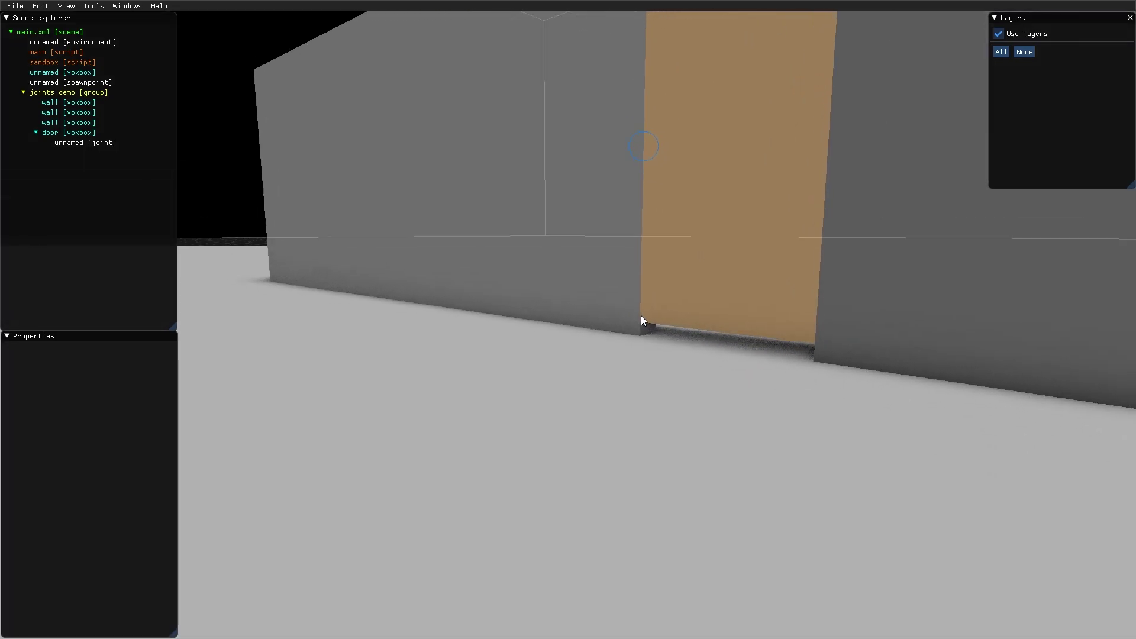
Play the level without the sill, pull the door open, and return to the editor
{"action": "key", "text": "F4"}
{"action": "key", "text": "w"}
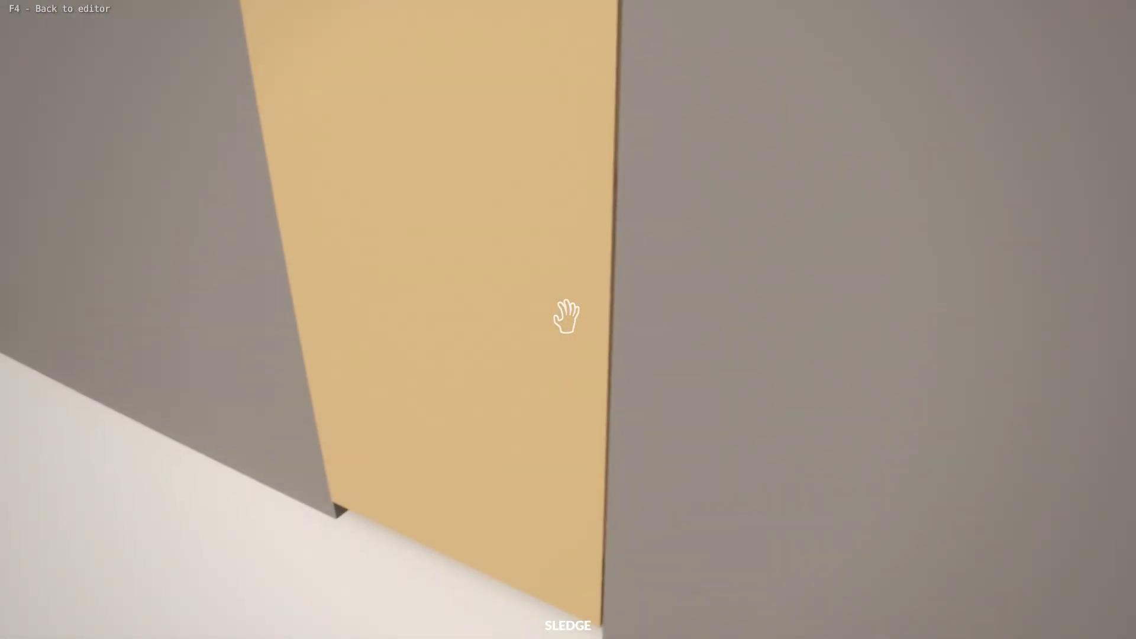
{"action": "key", "text": "s"}
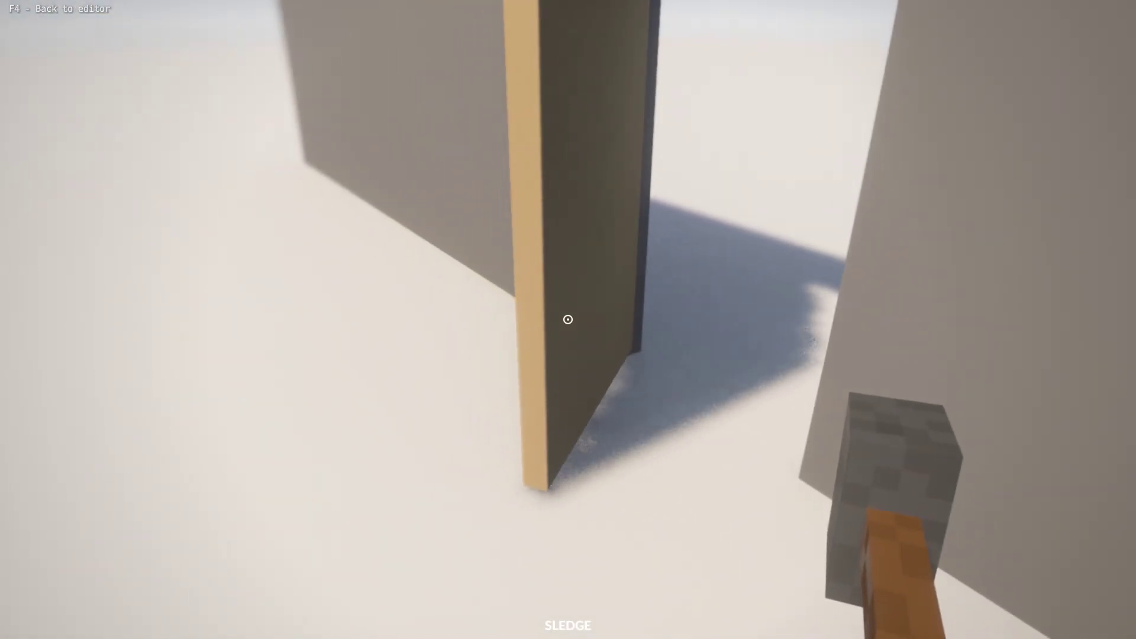
{"action": "key", "text": "F4"}
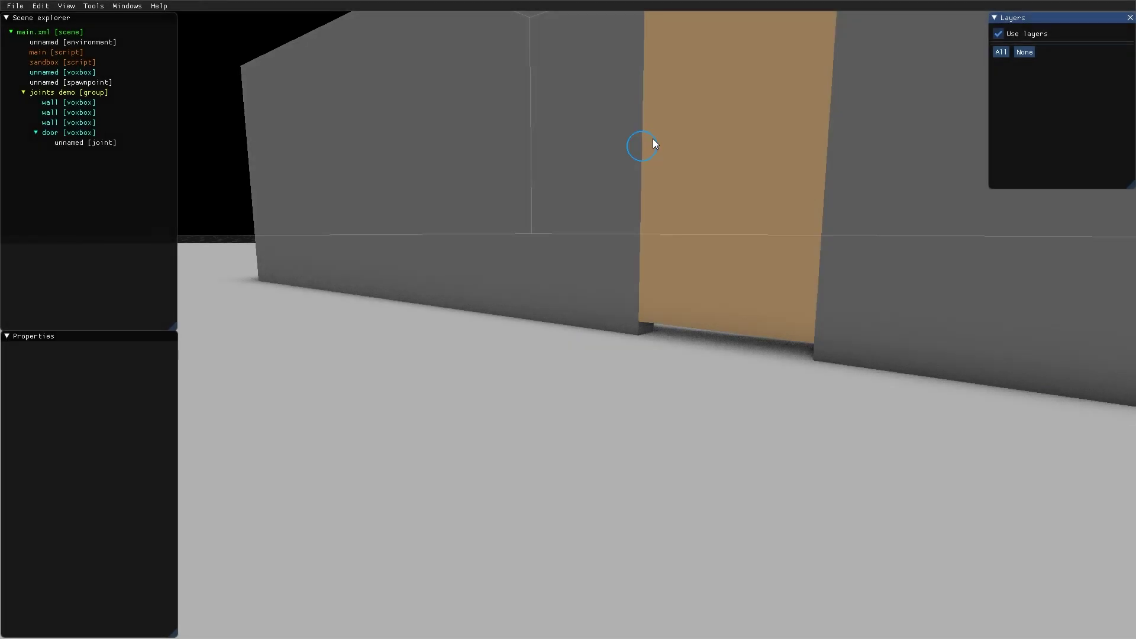
Change the door hinge joint's rotation limits to 0 170
{"action": "left_click", "coordinate": [653, 144]}
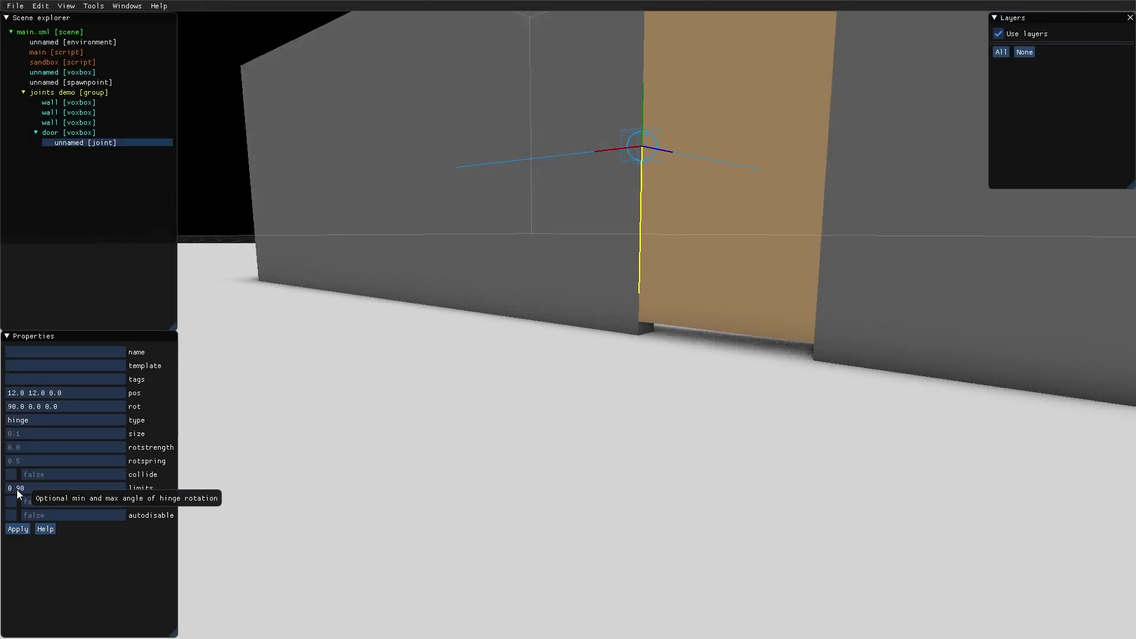
{"action": "double_click", "coordinate": [16, 489]}
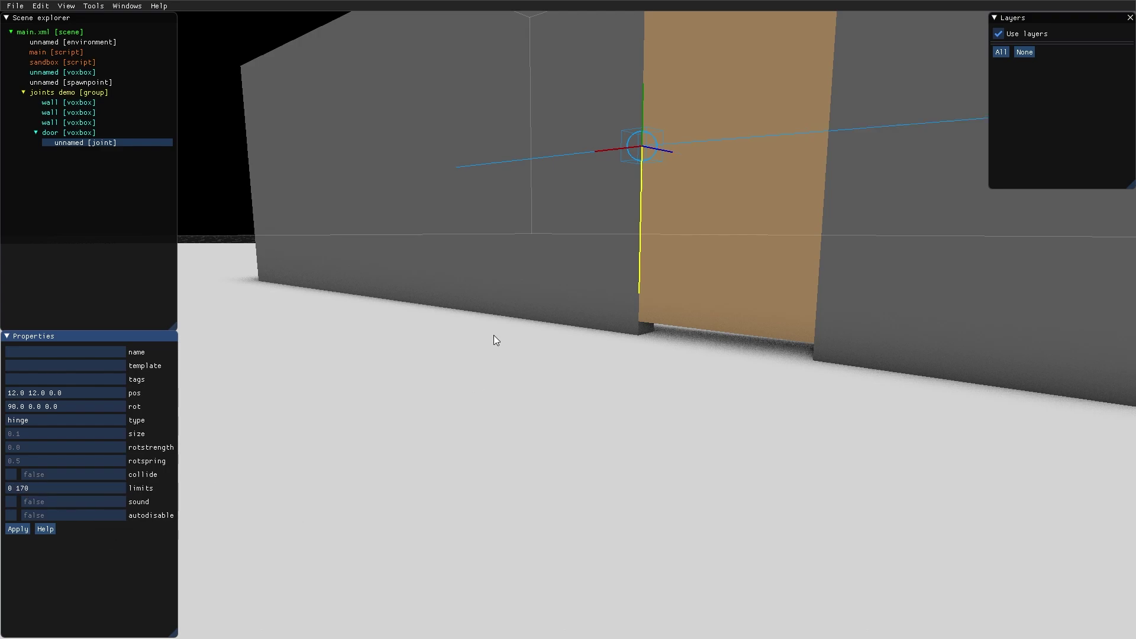
{"action": "right_click_drag", "start_coordinate": [494, 335], "coordinate": [542, 254]}
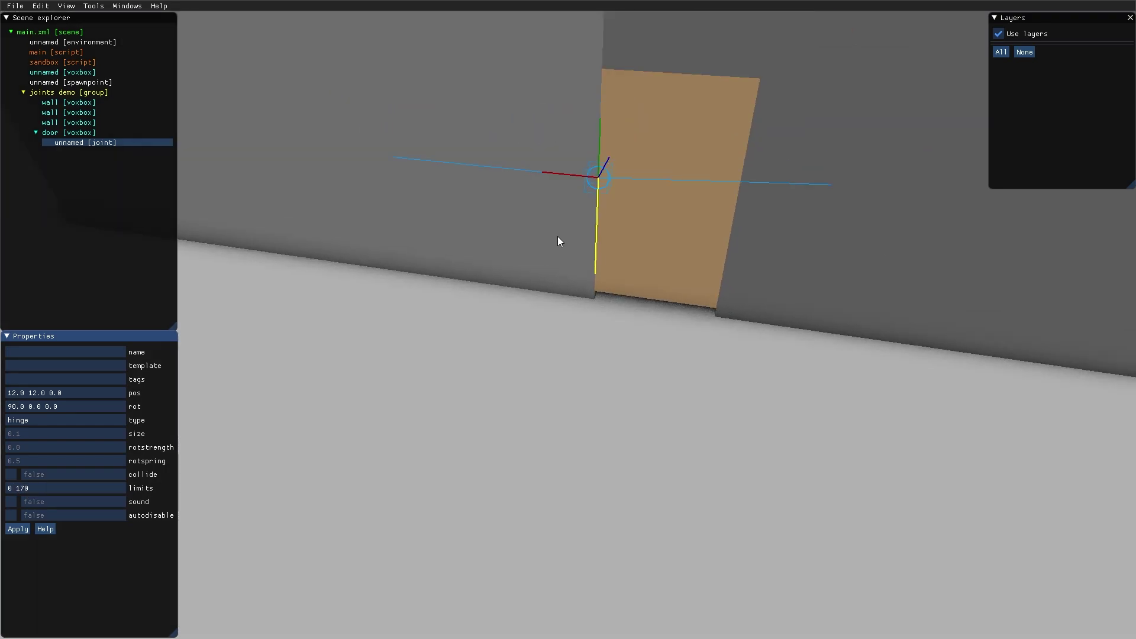
Play the level, swing the door through its widened range from both sides of the wall, and return to the editor
{"action": "key", "text": "F5"}
{"action": "key", "text": "w"}
{"action": "right_click_drag", "start_coordinate": [568, 319], "coordinate": [569, 319]}
{"action": "key", "text": "a"}
{"action": "key", "text": "w"}
{"action": "key", "text": "s"}
{"action": "key", "text": "a"}
{"action": "key", "text": "w"}
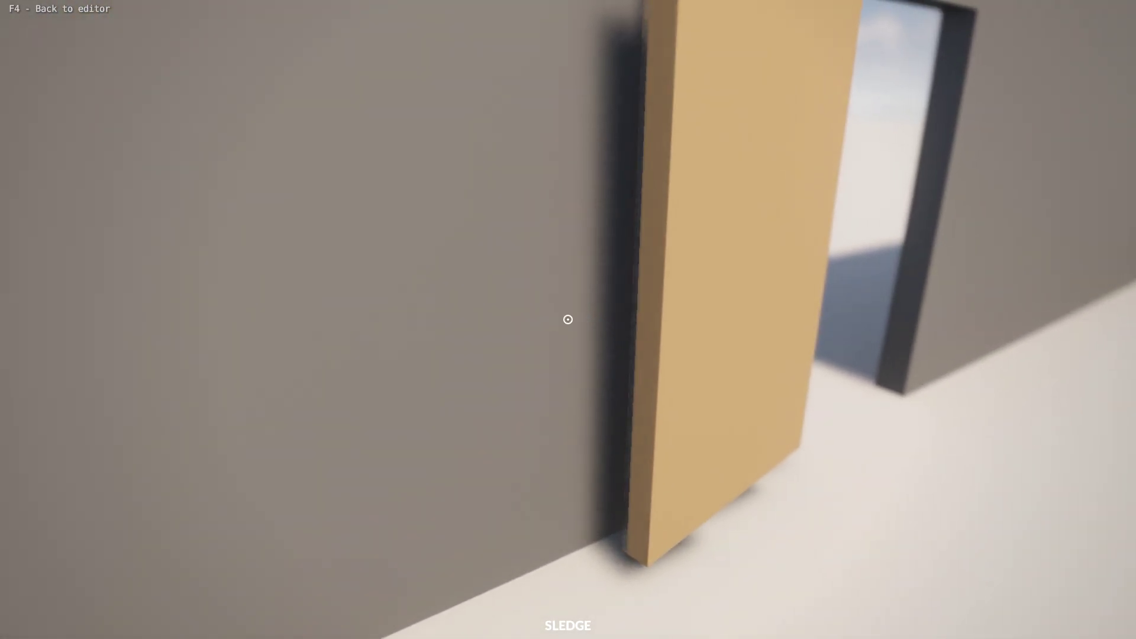
{"action": "key", "text": "w"}
{"action": "right_click_drag", "start_coordinate": [568, 320], "coordinate": [568, 319]}
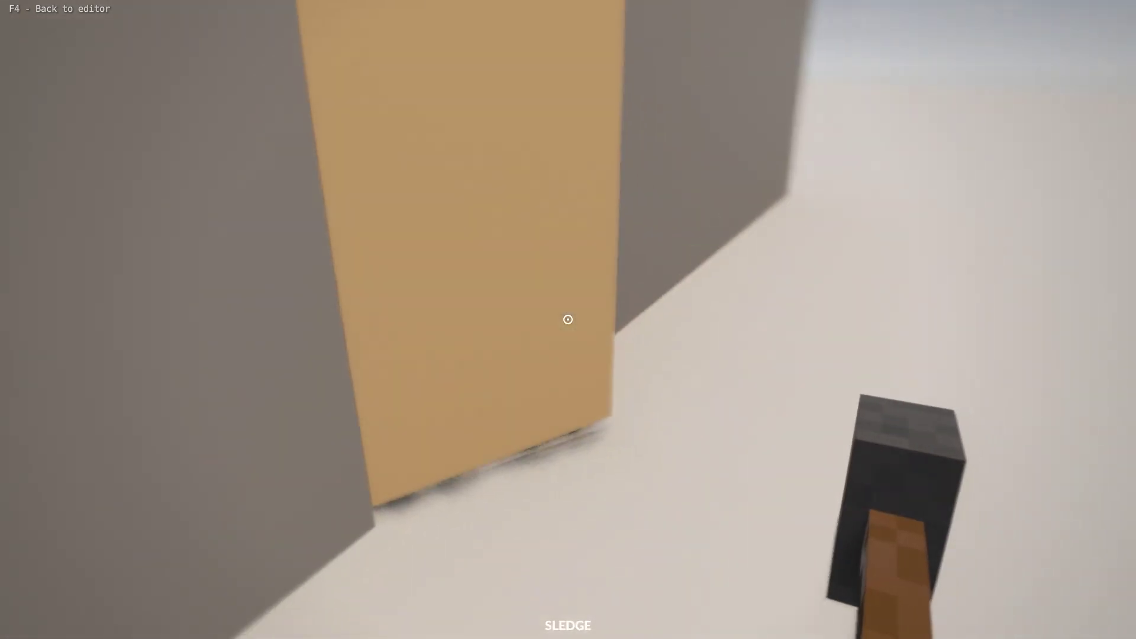
{"action": "key", "text": "s"}
{"action": "key", "text": "F4"}
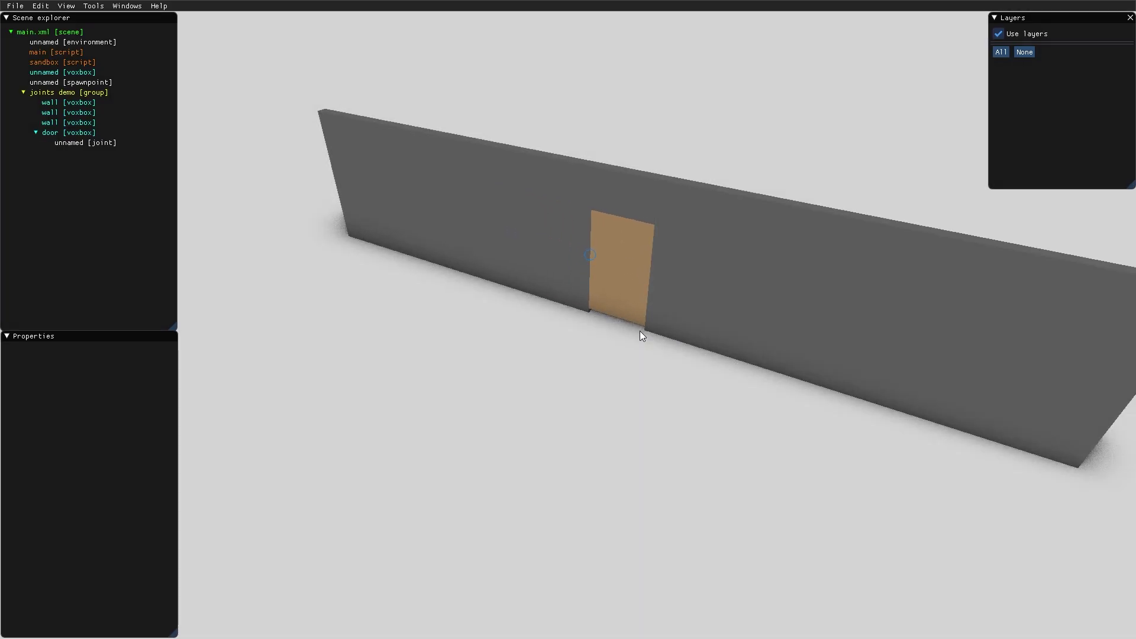
Set the door hinge joint's rotstrength to 0.01 and rotspring to 0.05, and briefly test the level in play mode
{"action": "scroll", "coordinate": [627, 296], "scroll_direction": "up", "scroll_amount": 5}
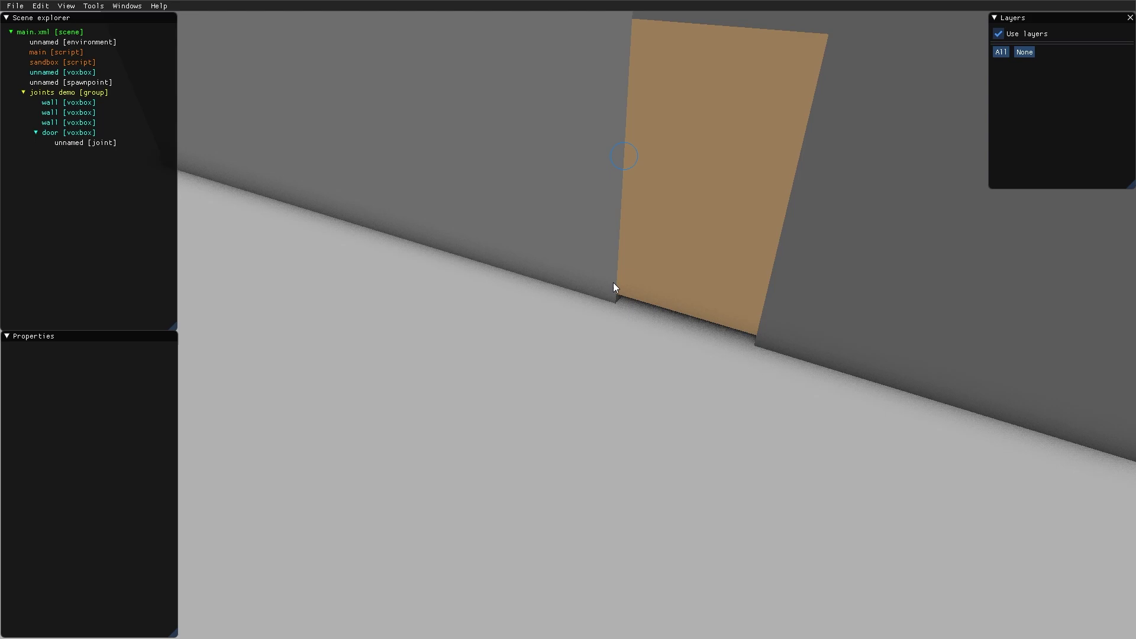
{"action": "left_click", "coordinate": [634, 148]}
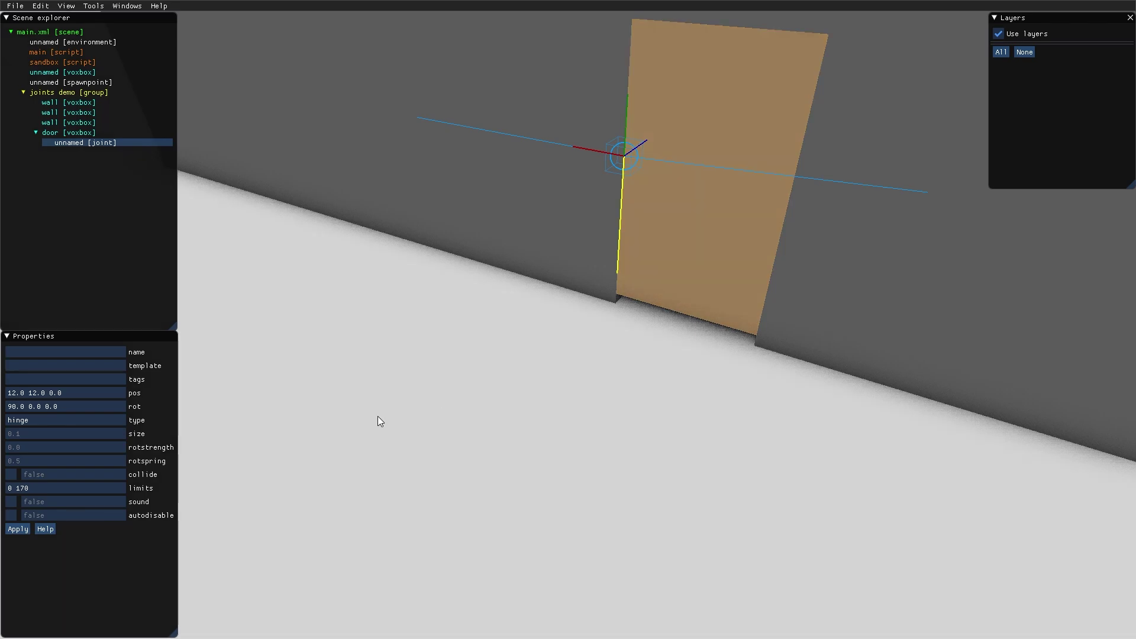
{"action": "left_click", "coordinate": [69, 446]}
{"action": "type", "text": "0.01"}
{"action": "key", "text": "Tab"}
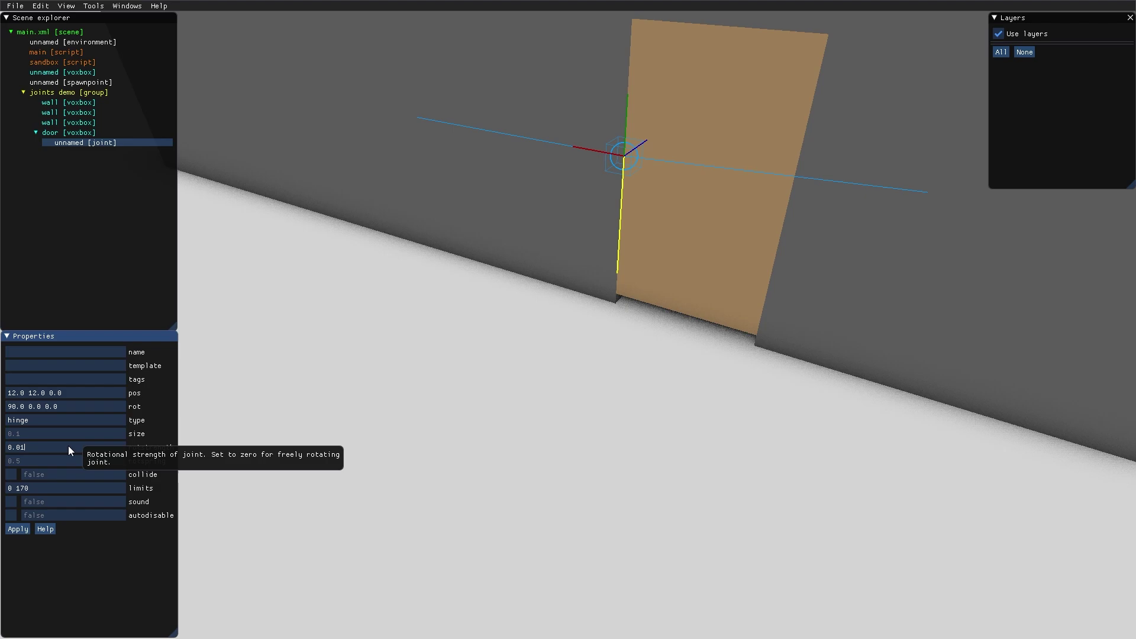
{"action": "type", "text": "0.05"}
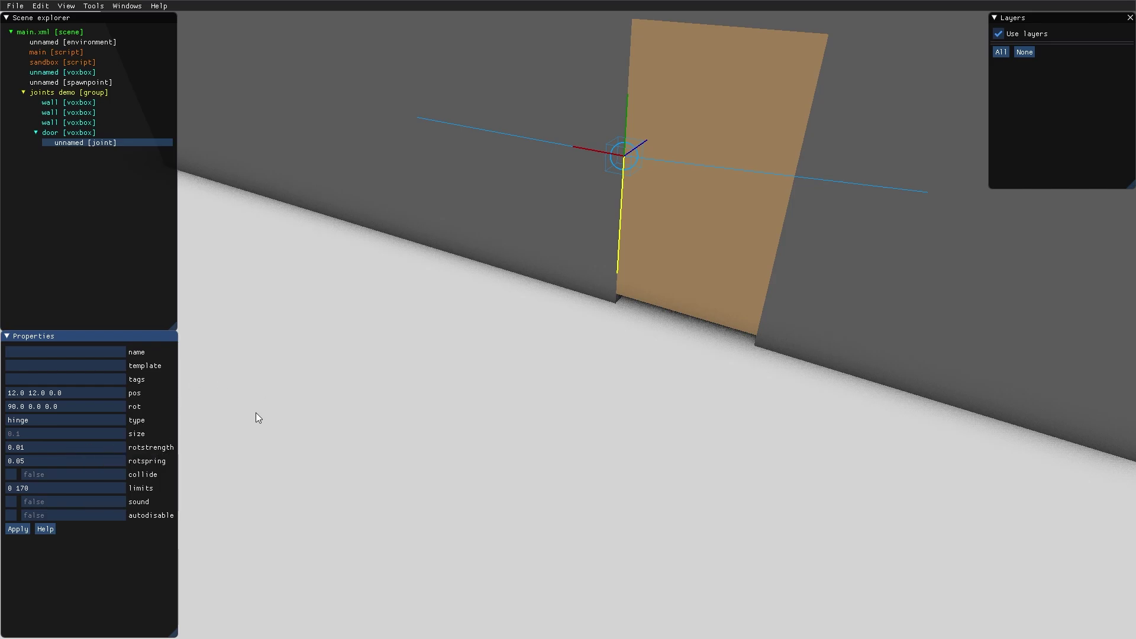
{"action": "key", "text": "F5"}
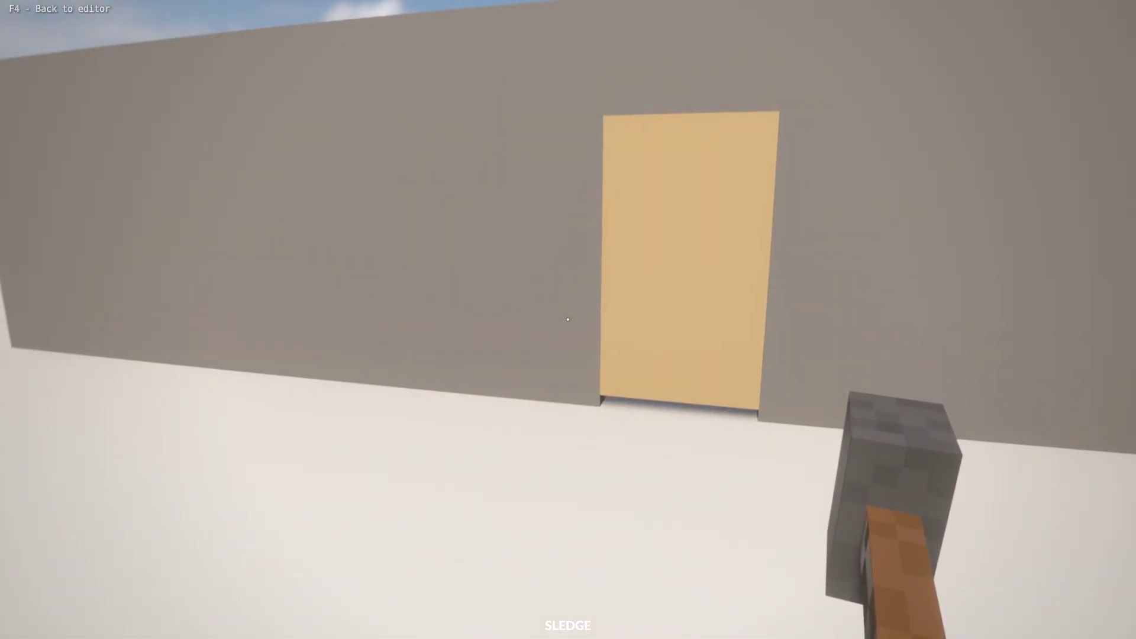
{"action": "key", "text": "F4"}
Lower the door hinge joint's rotspring to 0.005
{"action": "left_click", "coordinate": [633, 170]}
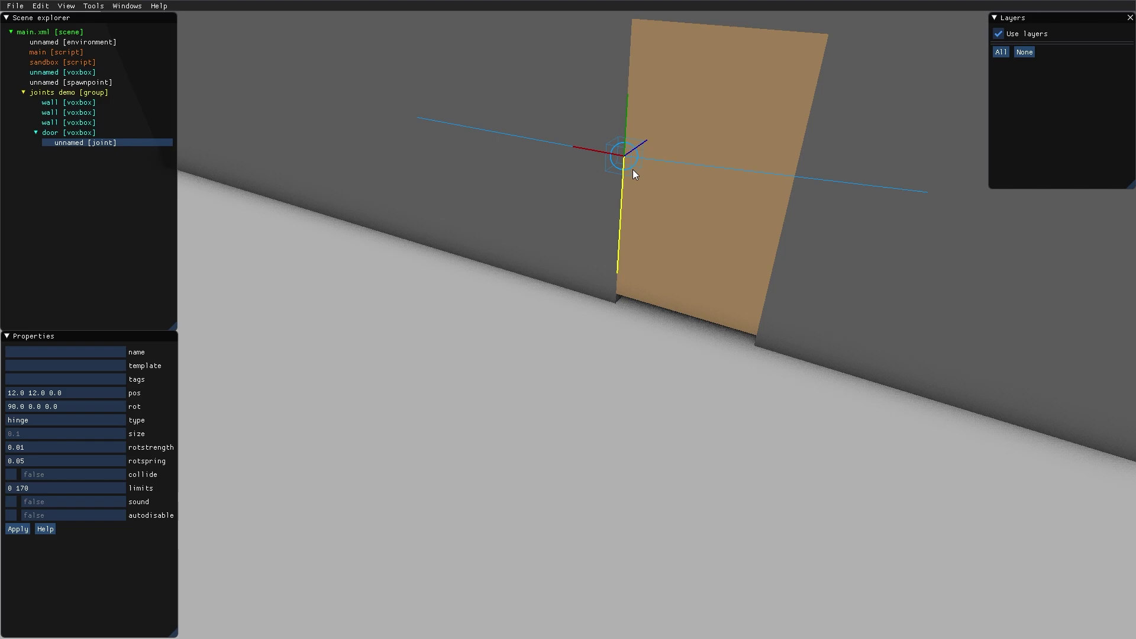
{"action": "left_click", "coordinate": [19, 464]}
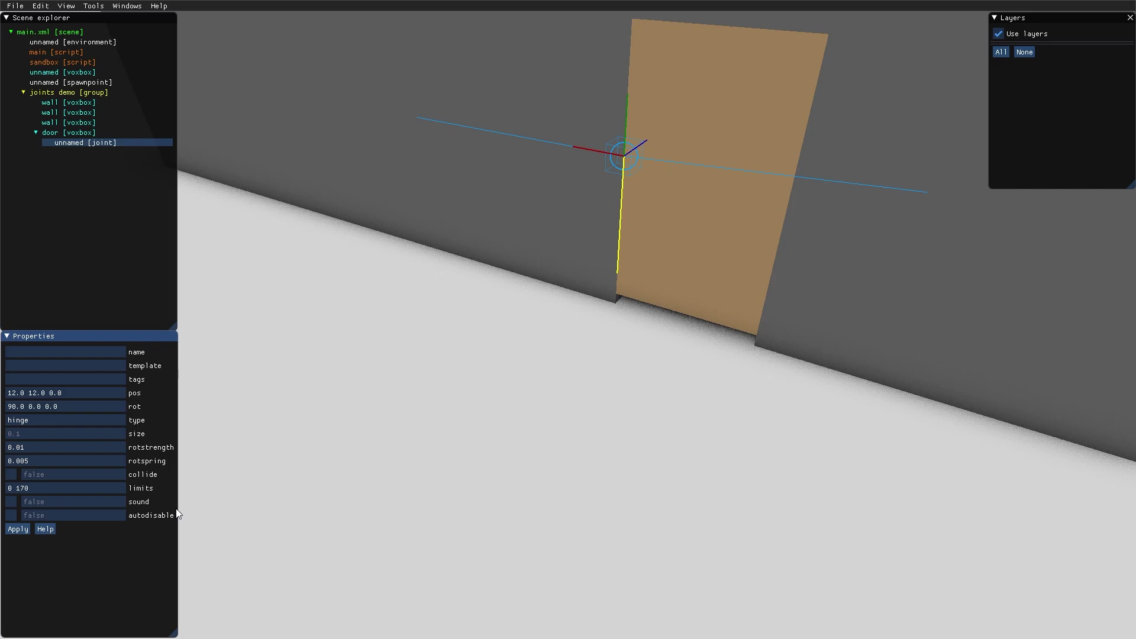
Play the level, repeatedly pull the door open and release it to test its spring, and return to the editor
{"action": "key", "text": "F5"}
{"action": "key", "text": "w"}
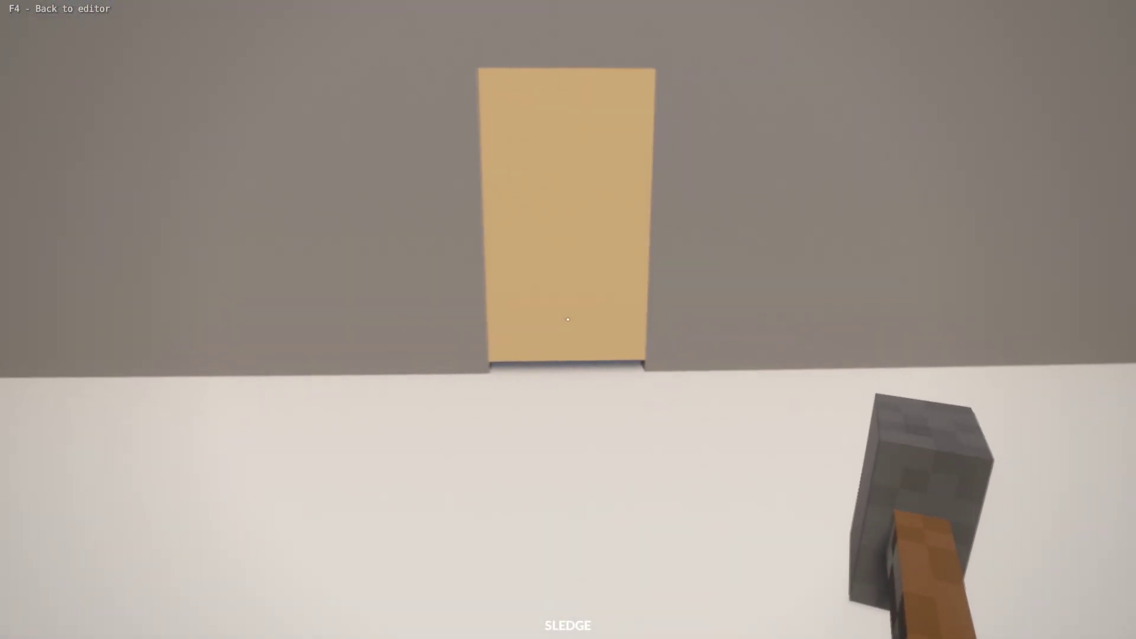
{"action": "key", "text": "w"}
{"action": "key", "text": "d"}
{"action": "right_click_drag", "start_coordinate": [567, 316], "coordinate": [568, 320]}
{"action": "key", "text": "s"}
{"action": "key", "text": "a"}
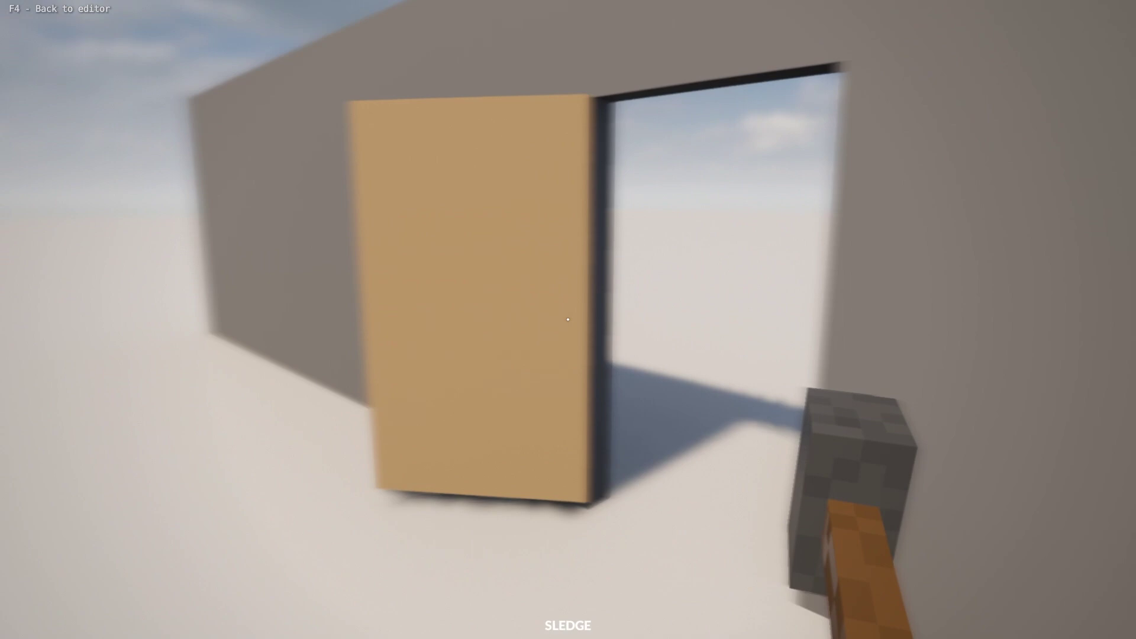
{"action": "key", "text": "w"}
{"action": "key", "text": "a"}
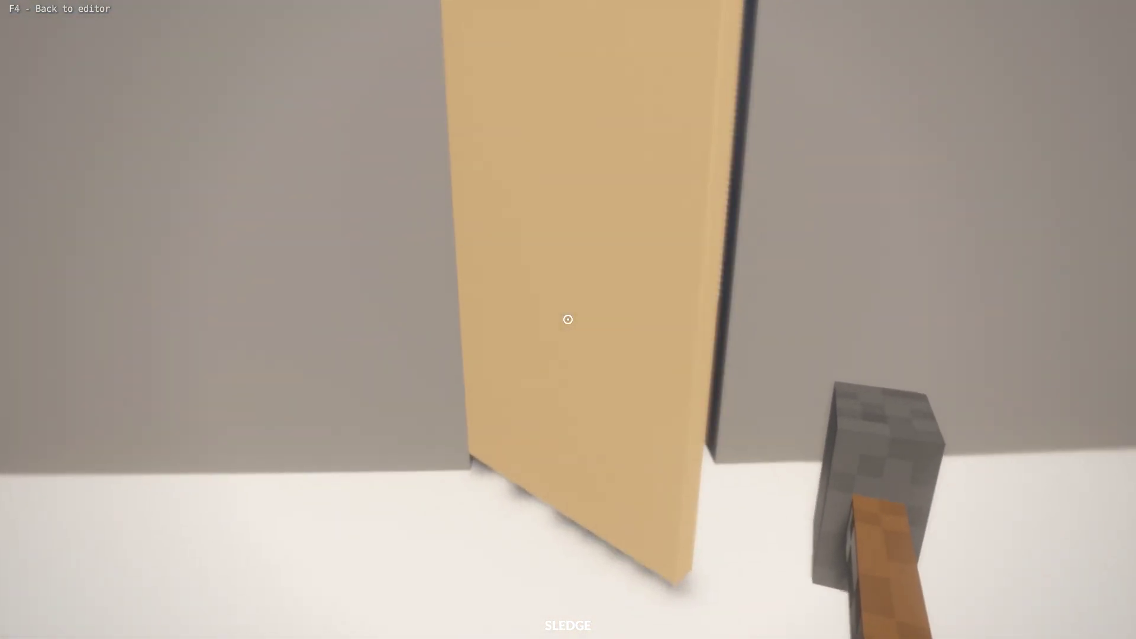
{"action": "key", "text": "s"}
{"action": "key", "text": "w"}
{"action": "right_click_drag", "start_coordinate": [568, 319], "coordinate": [568, 320]}
{"action": "key", "text": "d"}
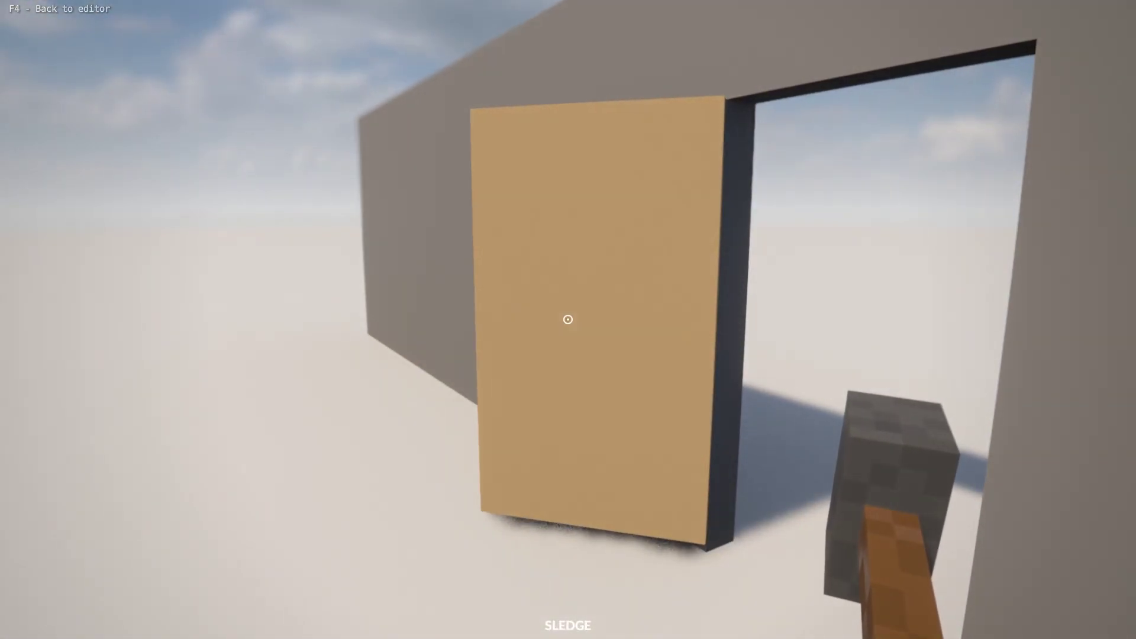
{"action": "key", "text": "a"}
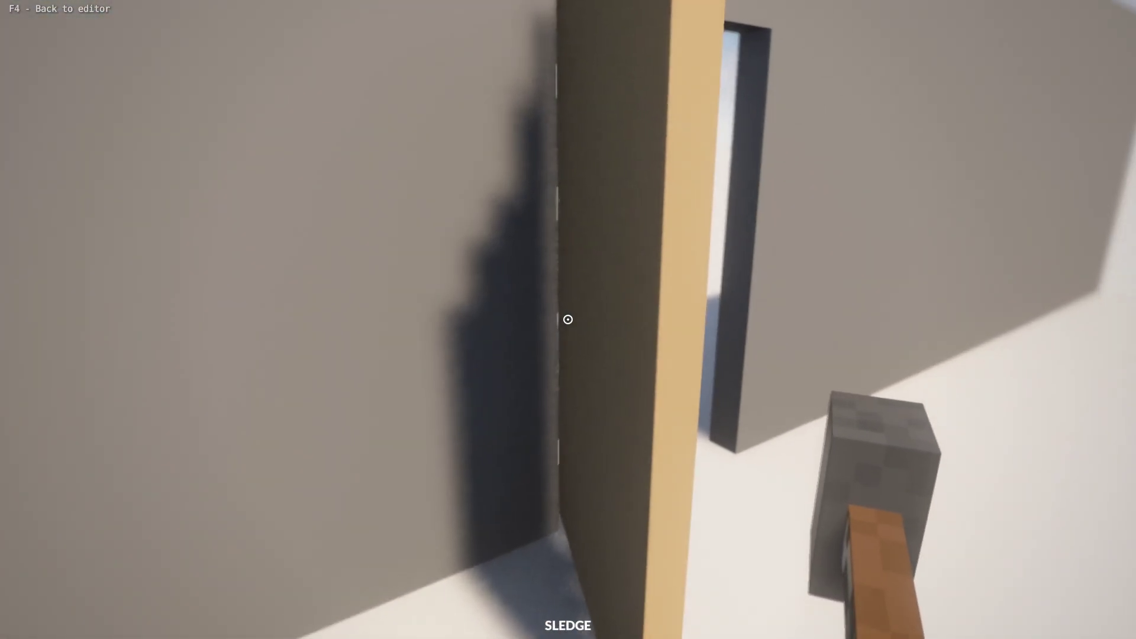
{"action": "left_click_drag", "start_coordinate": [568, 320], "coordinate": [568, 319]}
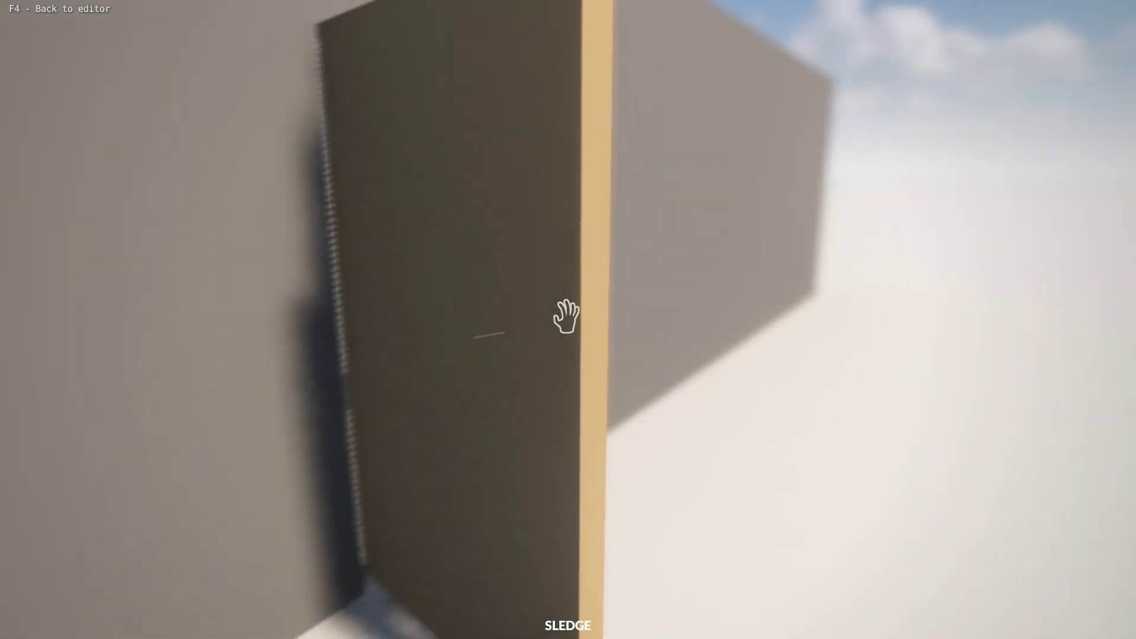
{"action": "key", "text": "F4"}
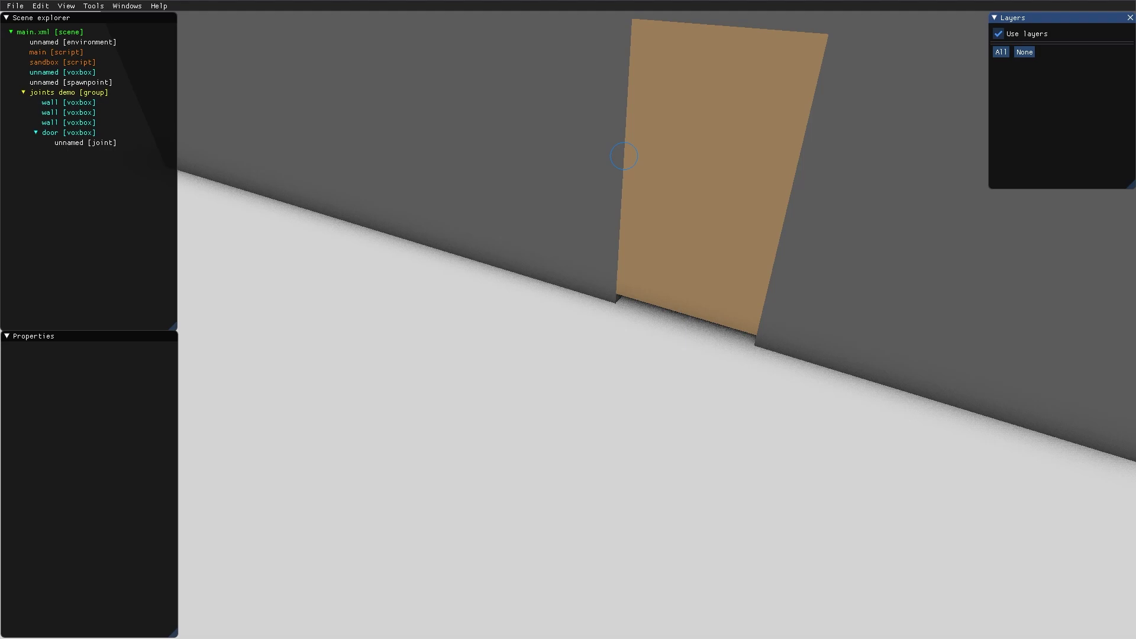